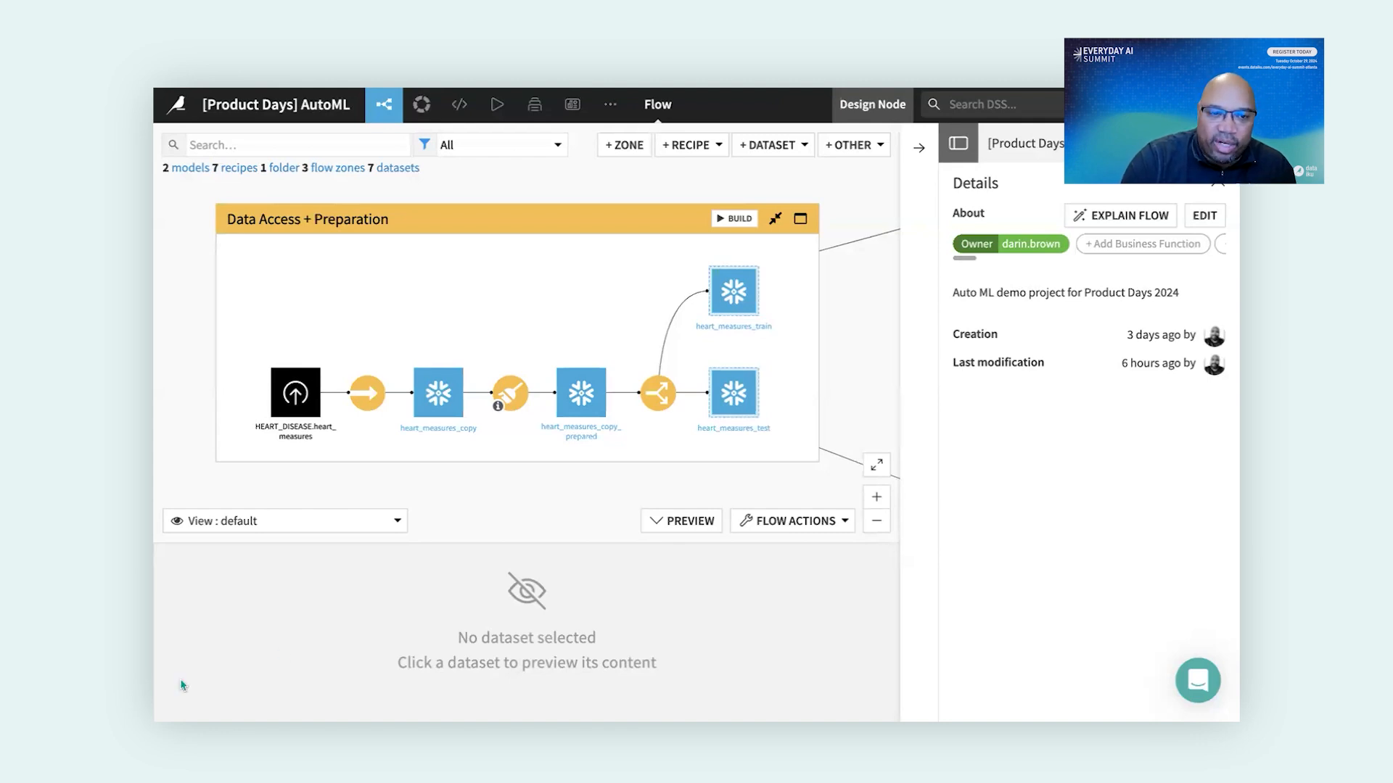
- Select the heart_measures_train dataset and examine the Python recipe and models folder in the Model Building - Code-based zone
{"action": "left_click", "coordinate": [726, 299]}
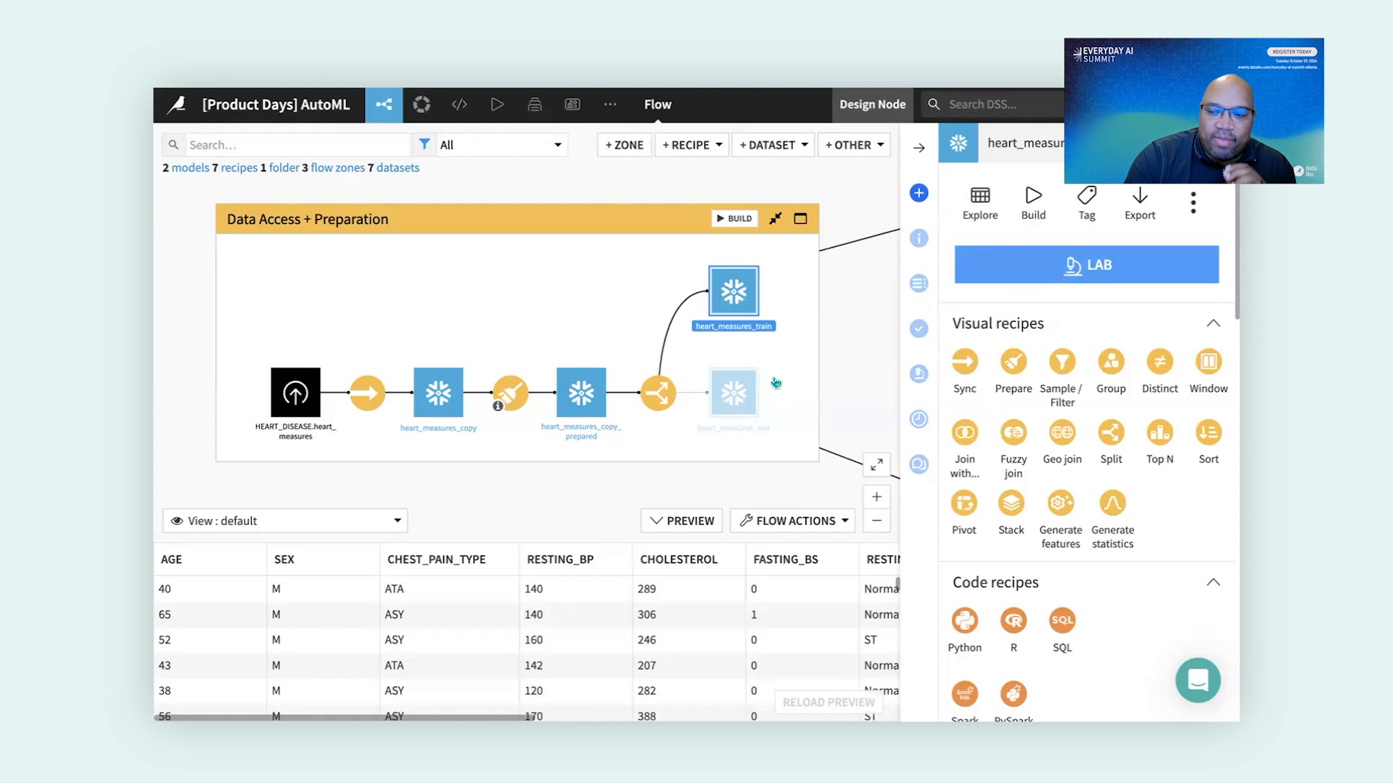
{"action": "left_click", "coordinate": [741, 377]}
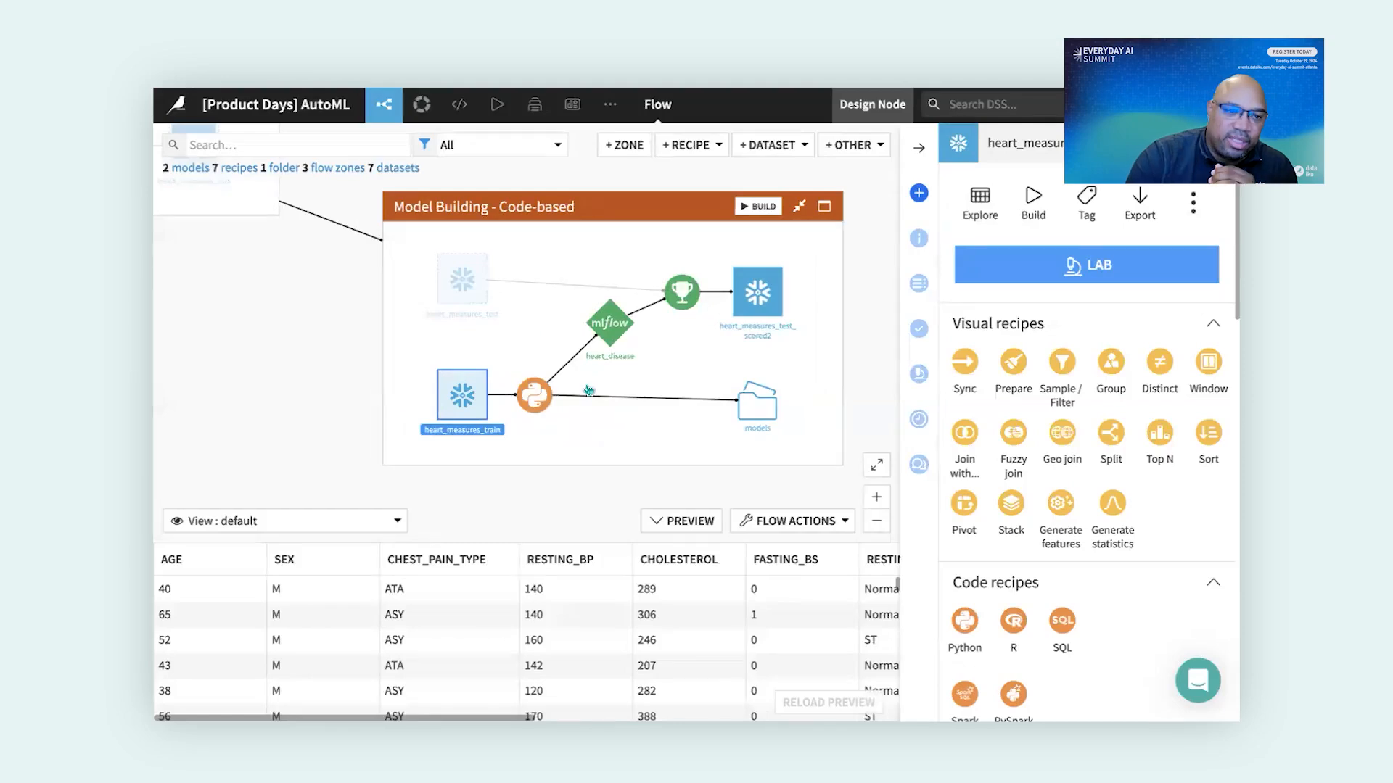
{"action": "mouse_move", "coordinate": [551, 406]}
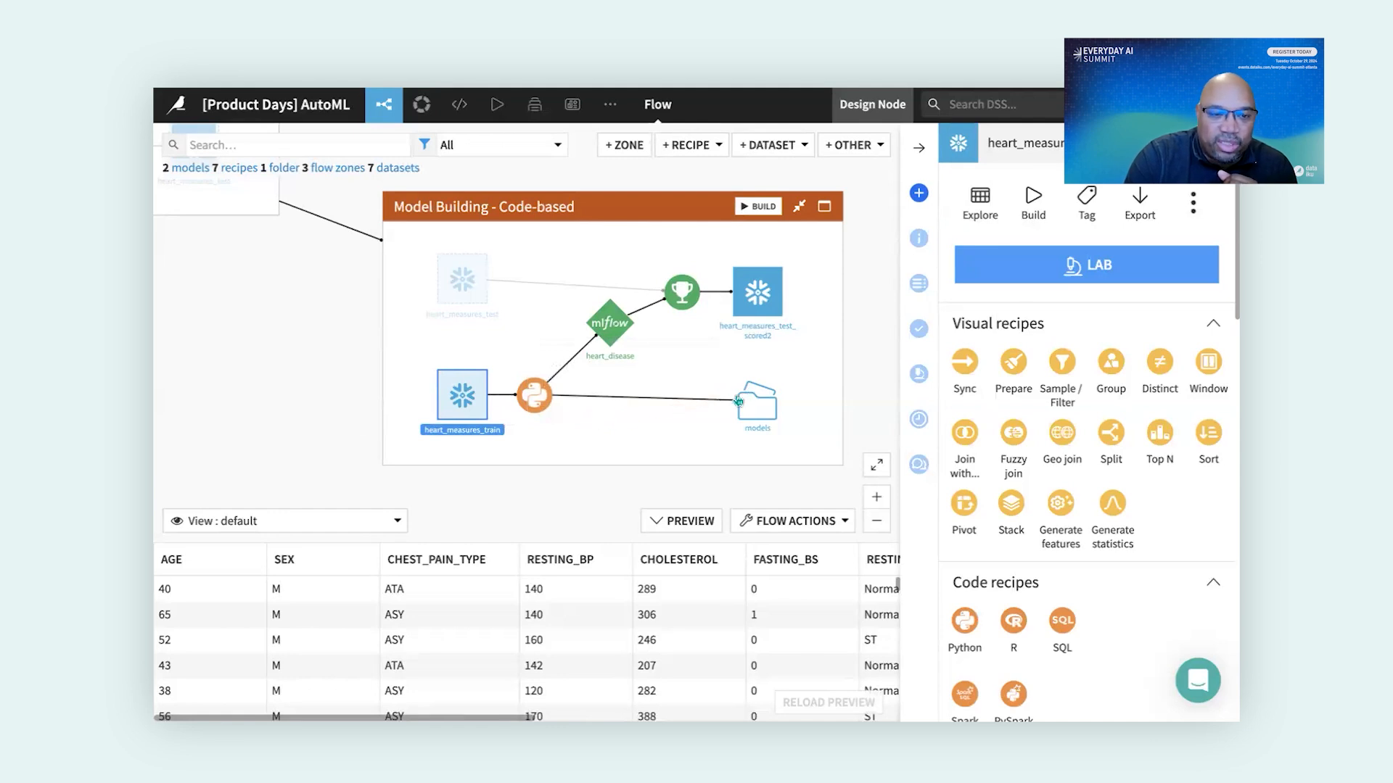
{"action": "mouse_move", "coordinate": [756, 409]}
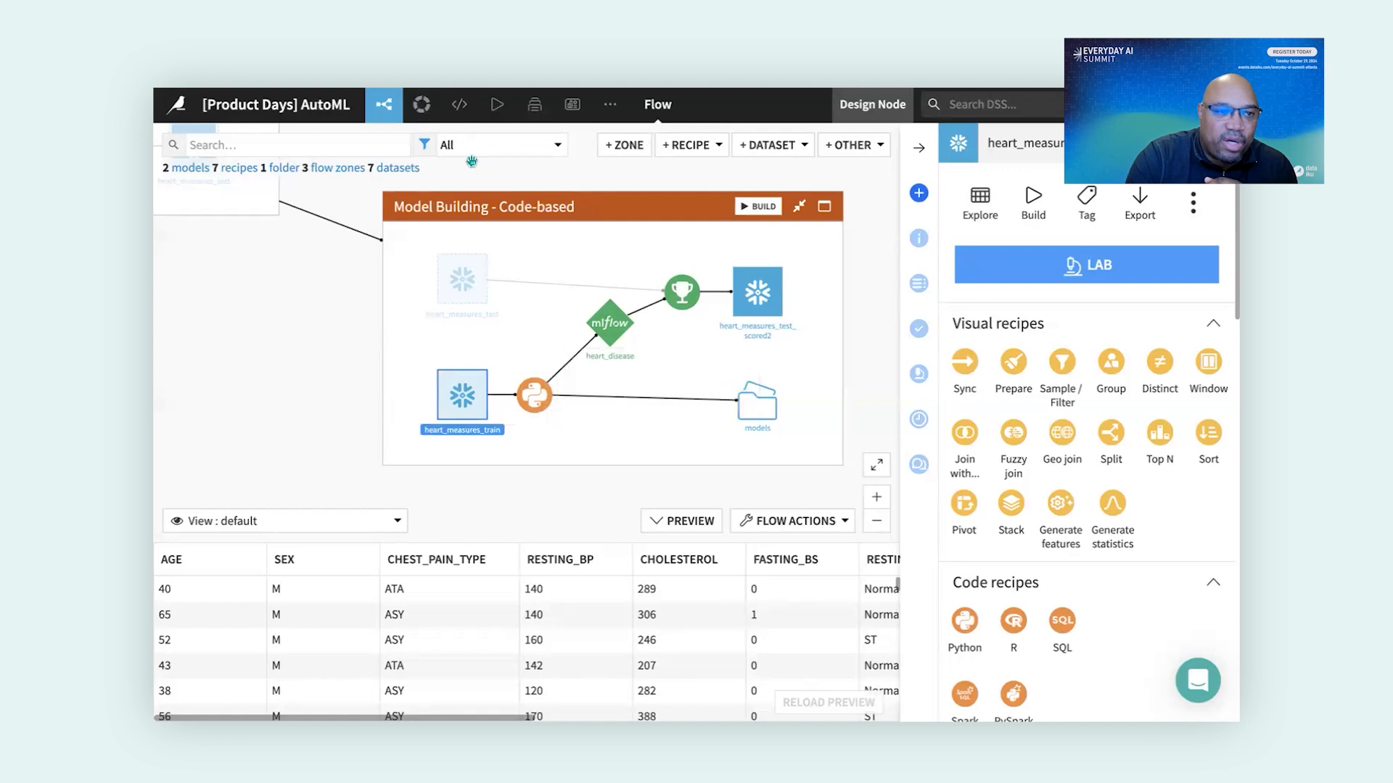
- Open the Heart Disease Model (Snowpark) experiment in Experiment Tracking and review its metric charts and runs
{"action": "left_click", "coordinate": [421, 104]}
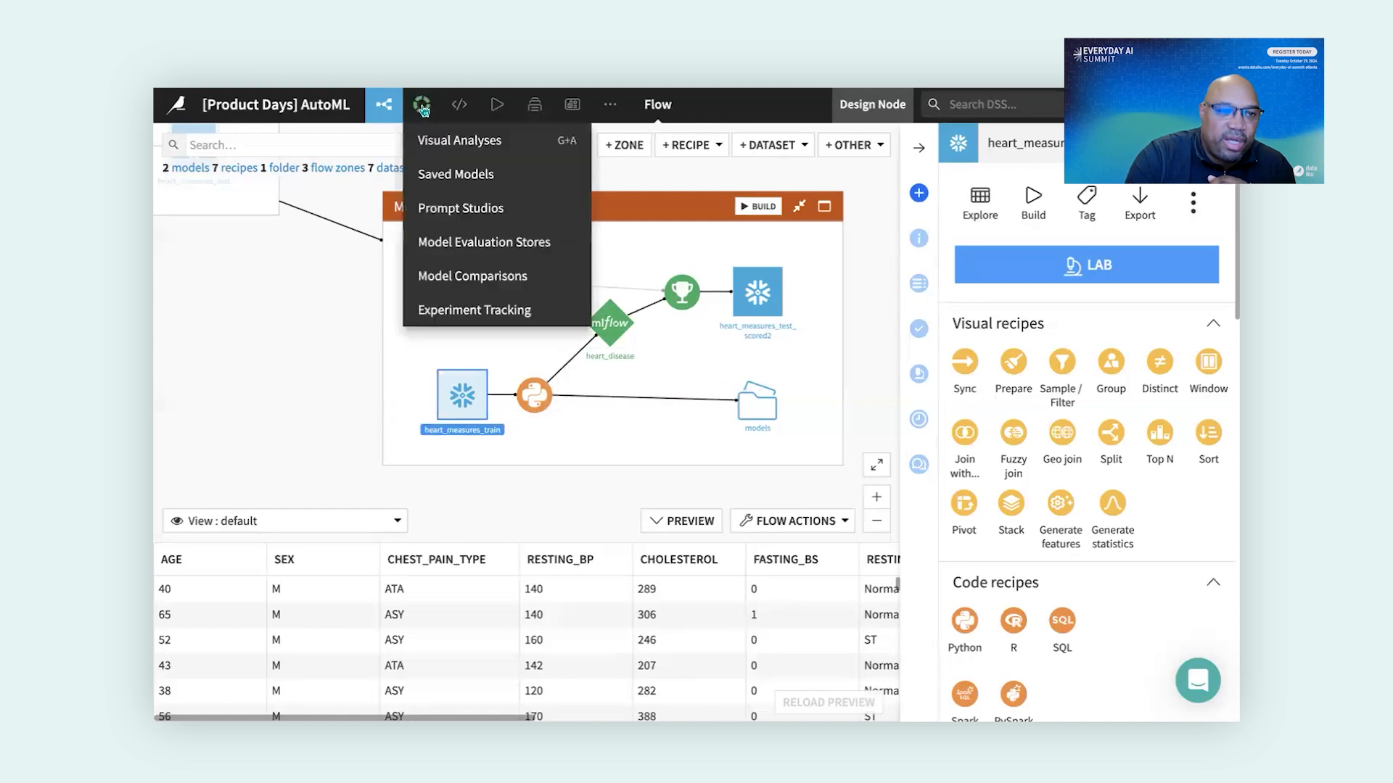
{"action": "left_click", "coordinate": [455, 312]}
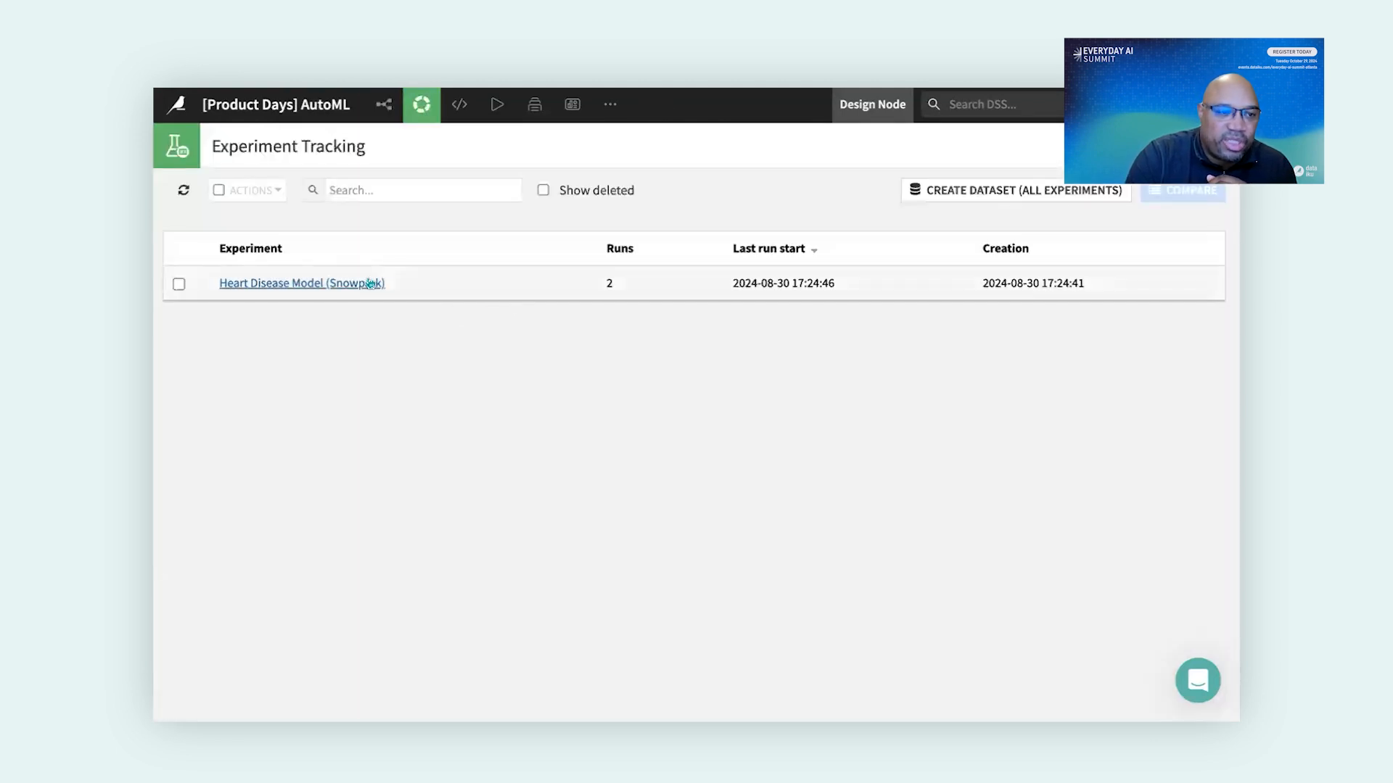
{"action": "left_click", "coordinate": [370, 283]}
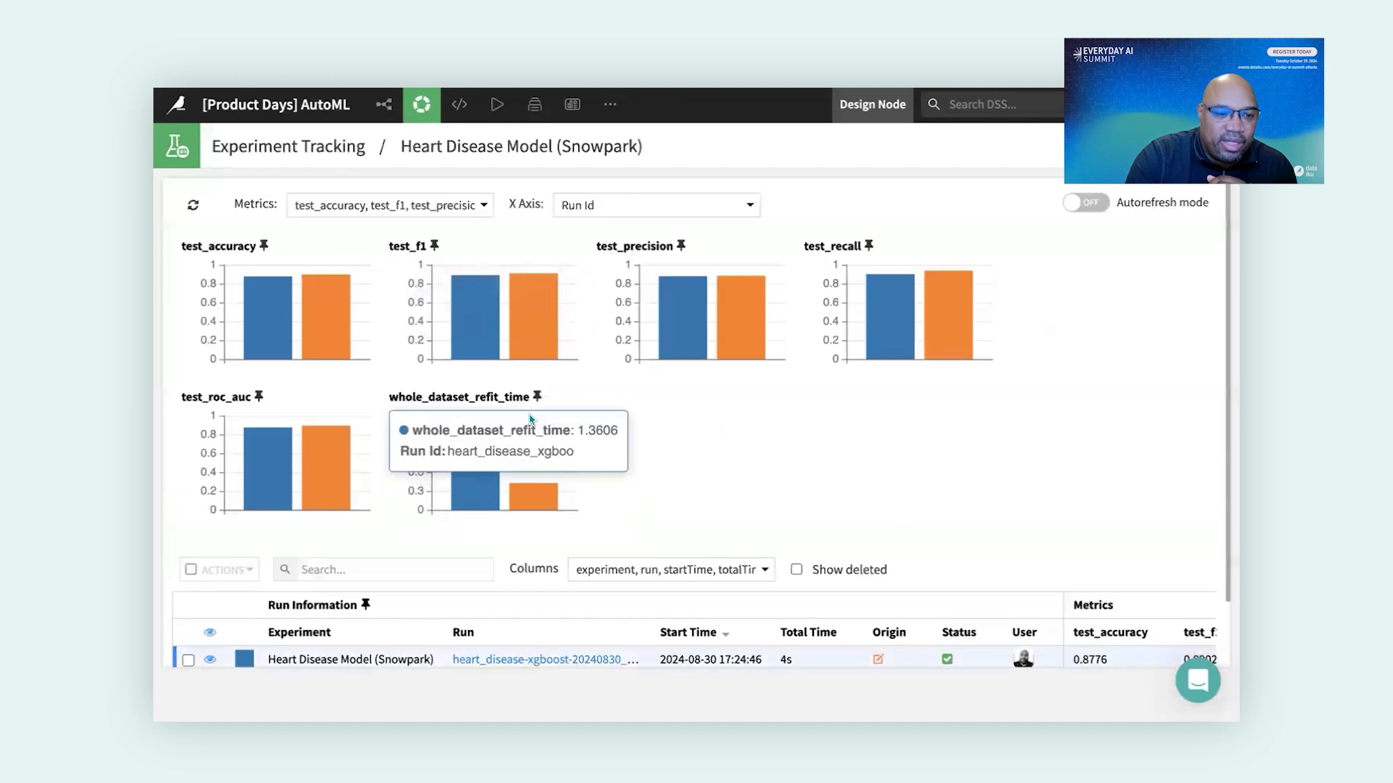
{"action": "scroll", "coordinate": [530, 419], "scroll_direction": "down", "scroll_amount": 1}
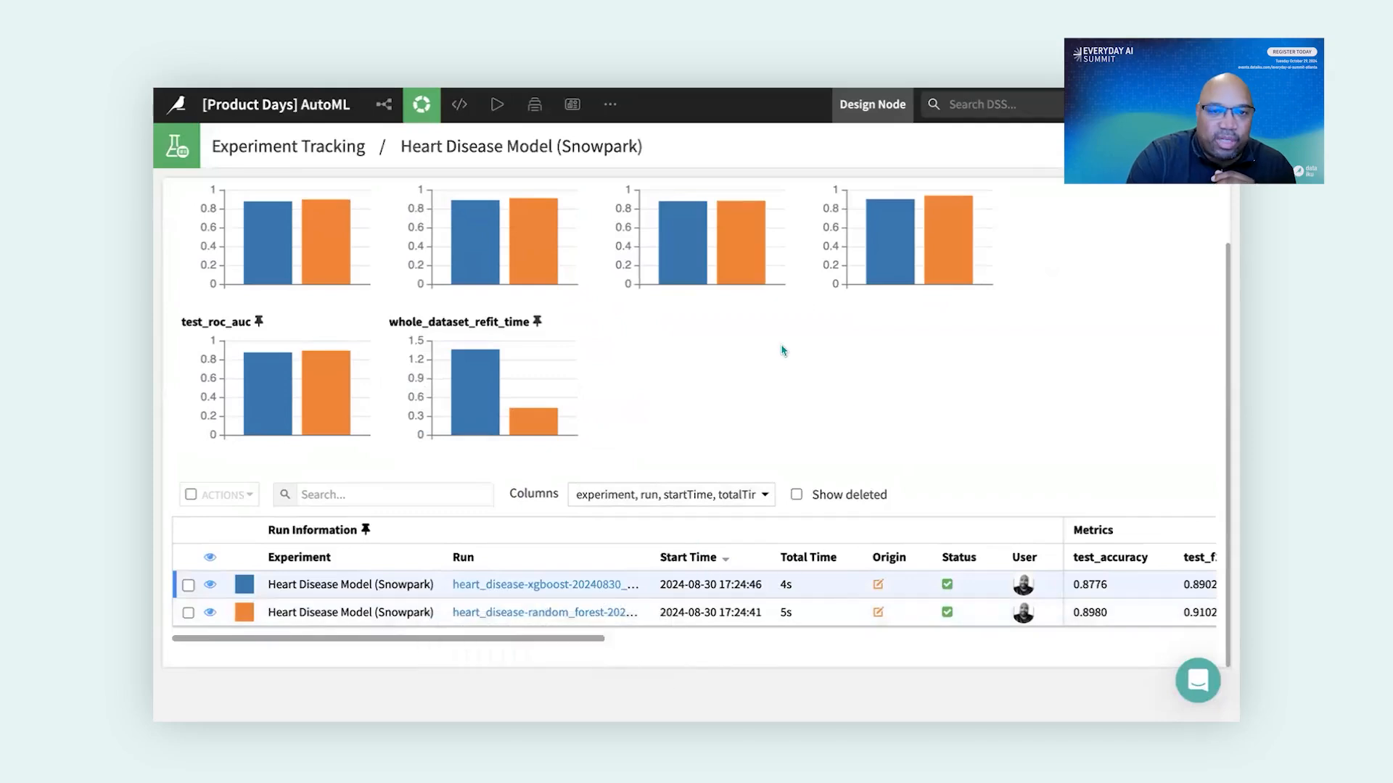
- Return to the Flow's Data Access + Preparation zone and open the Lab for the heart_measures_train dataset
{"action": "left_click", "coordinate": [384, 105]}
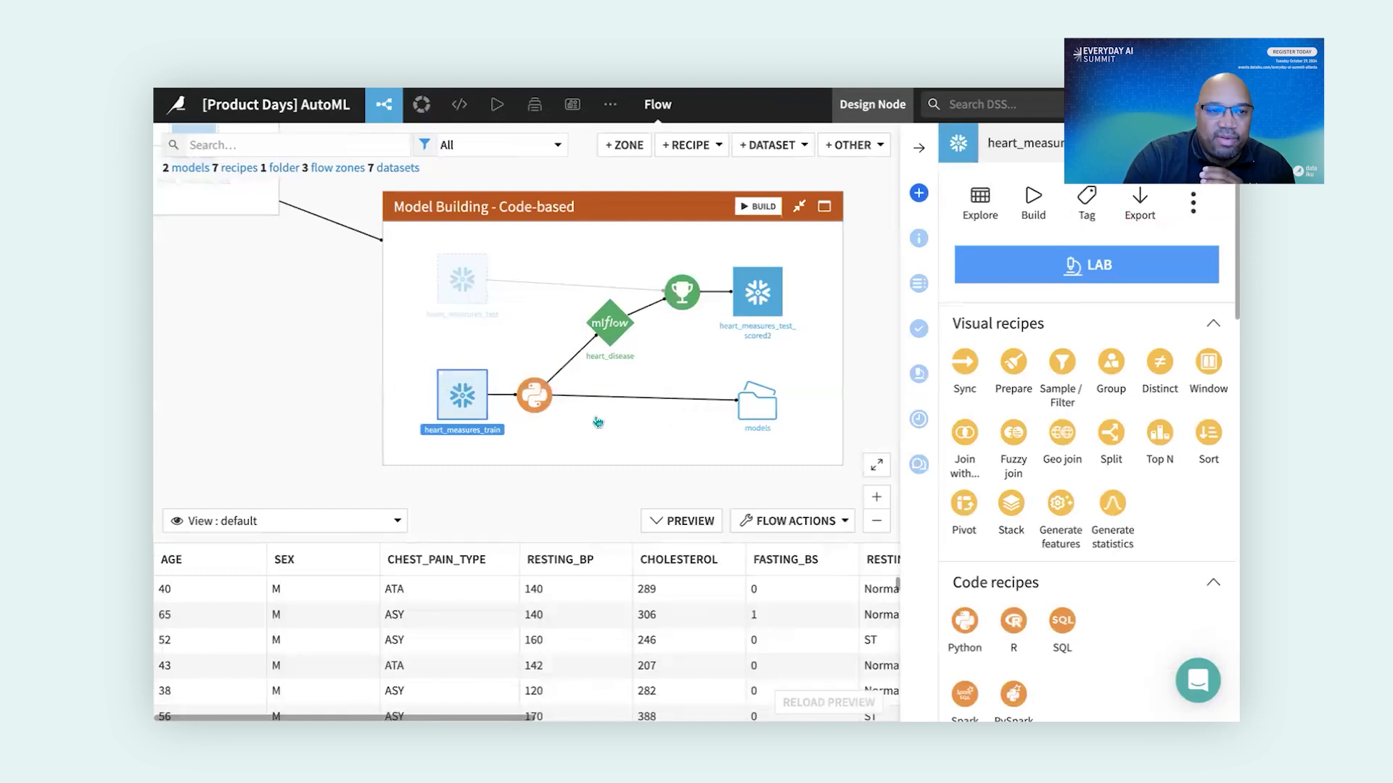
{"action": "left_click_drag", "start_coordinate": [346, 227], "coordinate": [603, 366]}
{"action": "left_click_drag", "start_coordinate": [464, 246], "coordinate": [721, 333]}
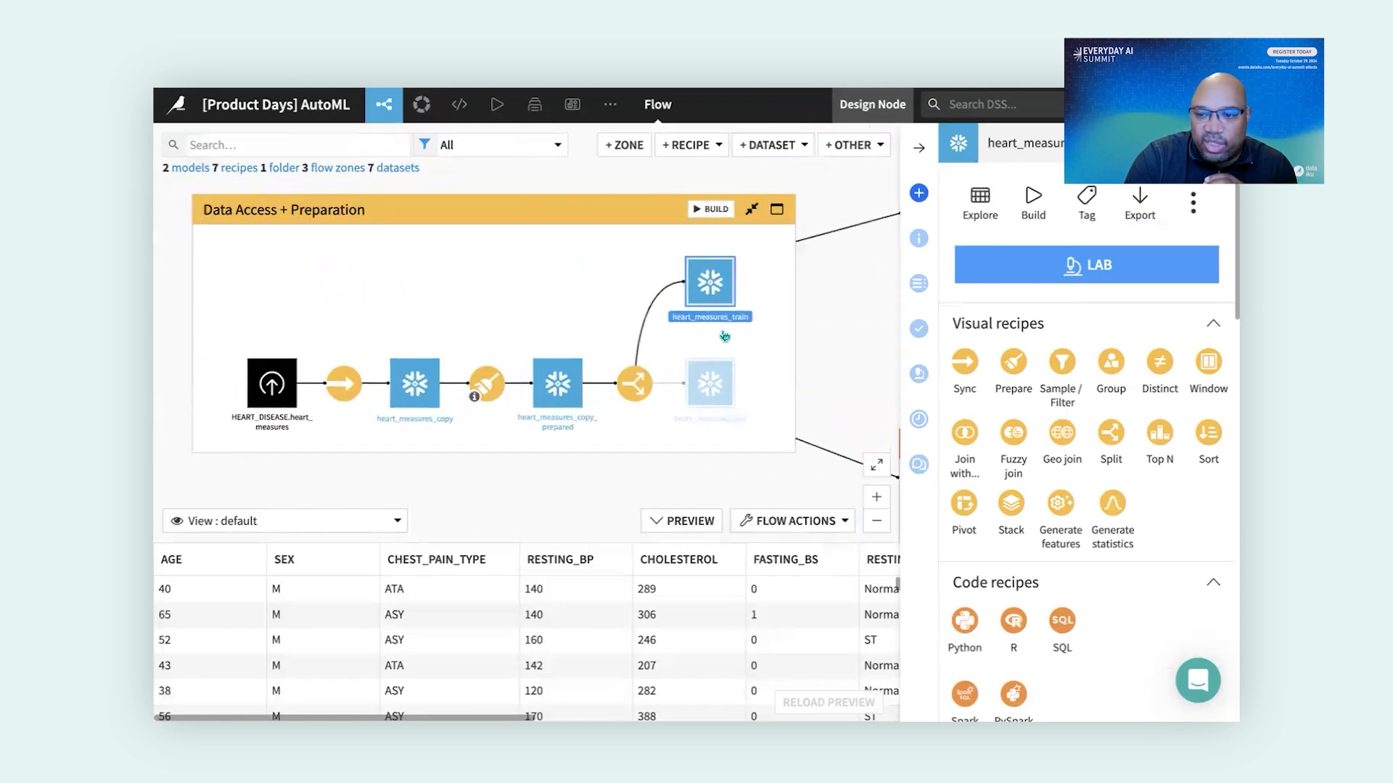
{"action": "left_click", "coordinate": [1028, 270]}
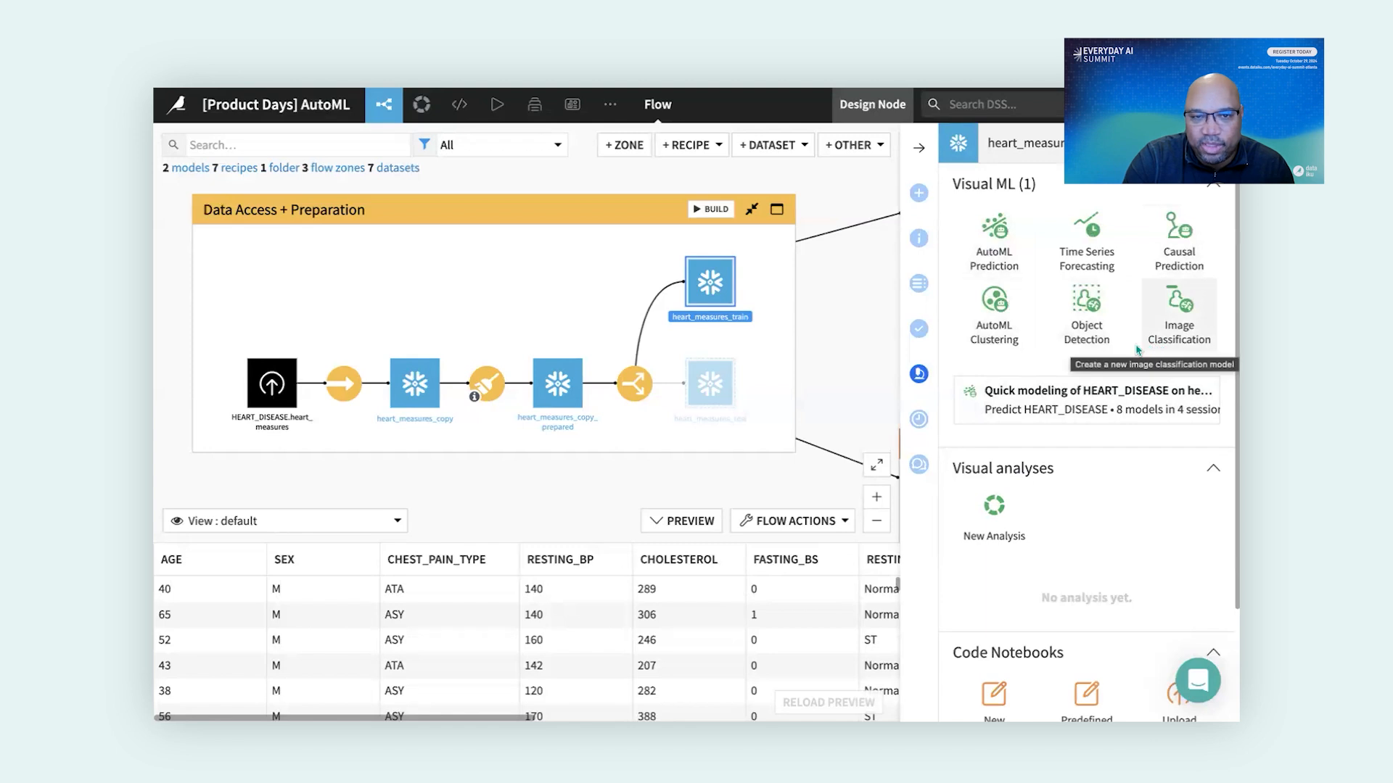
{"action": "left_click", "coordinate": [1001, 234]}
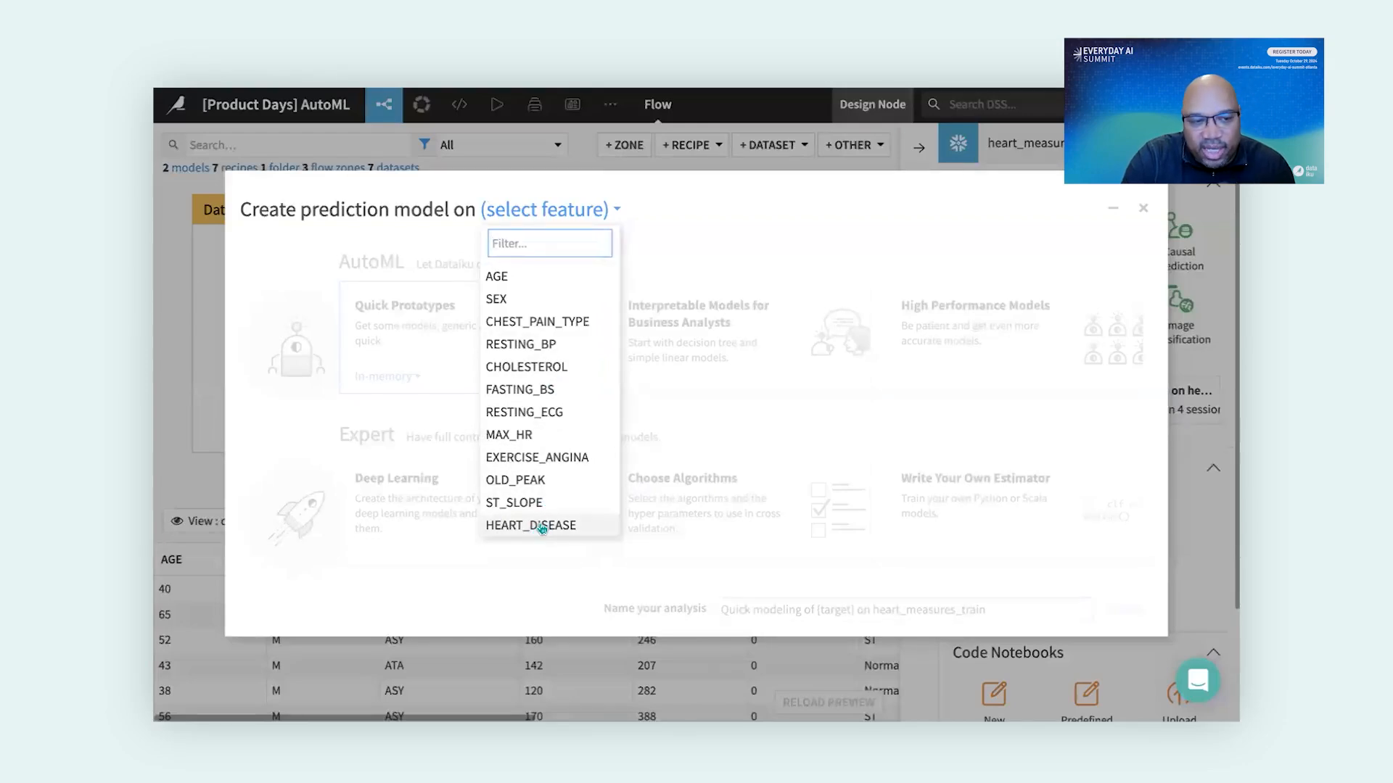
{"action": "left_click", "coordinate": [542, 526]}
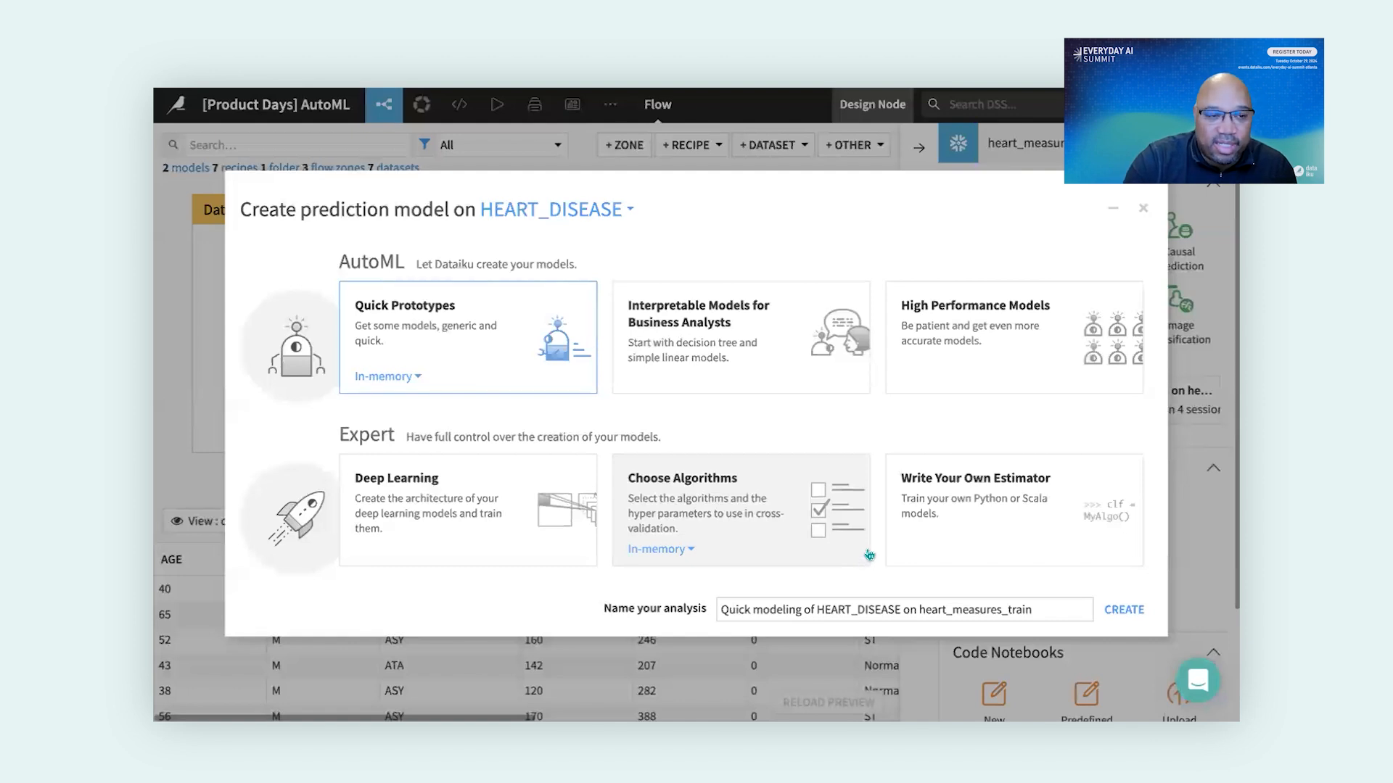
{"action": "left_click", "coordinate": [1142, 210]}
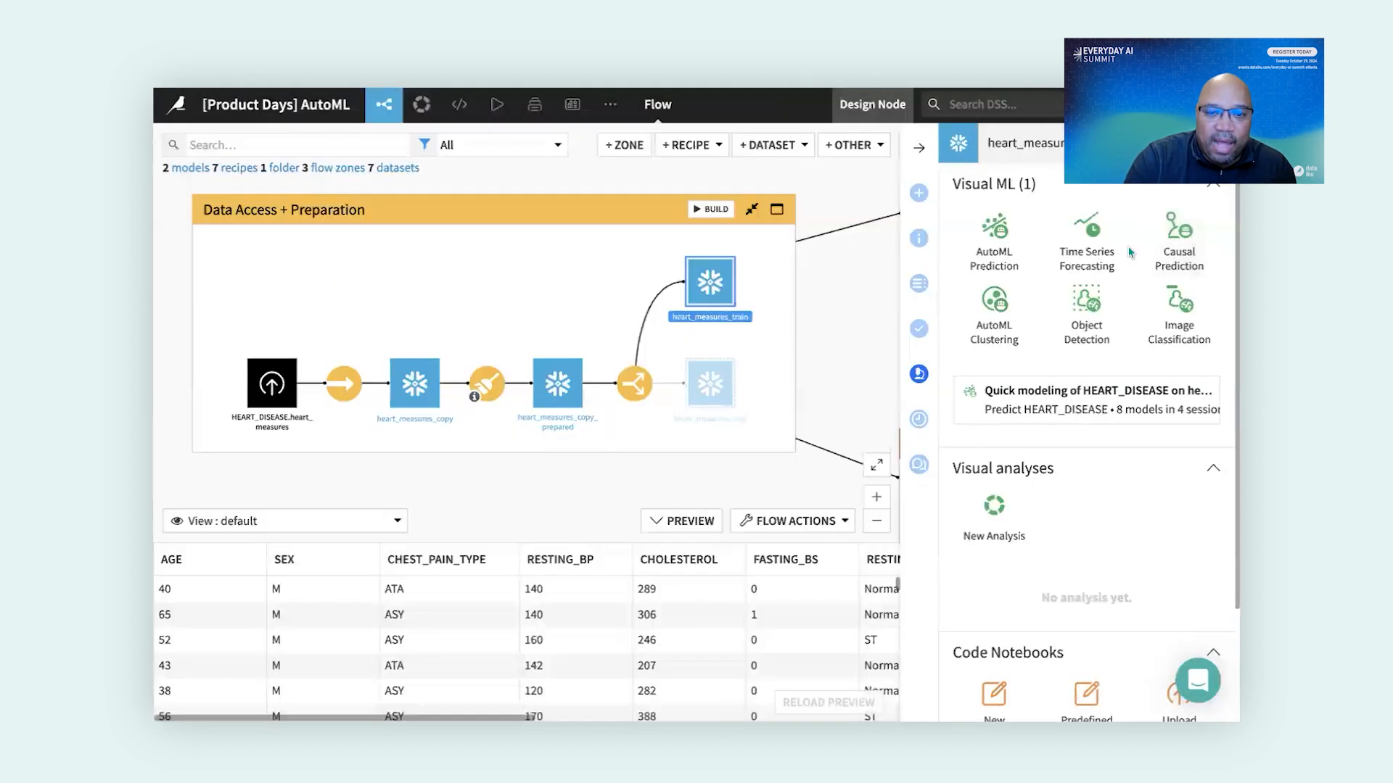
- Open the existing HEART_DISEASE quick modeling analysis in its design view and review the train/test set policy options
{"action": "left_click", "coordinate": [1056, 392]}
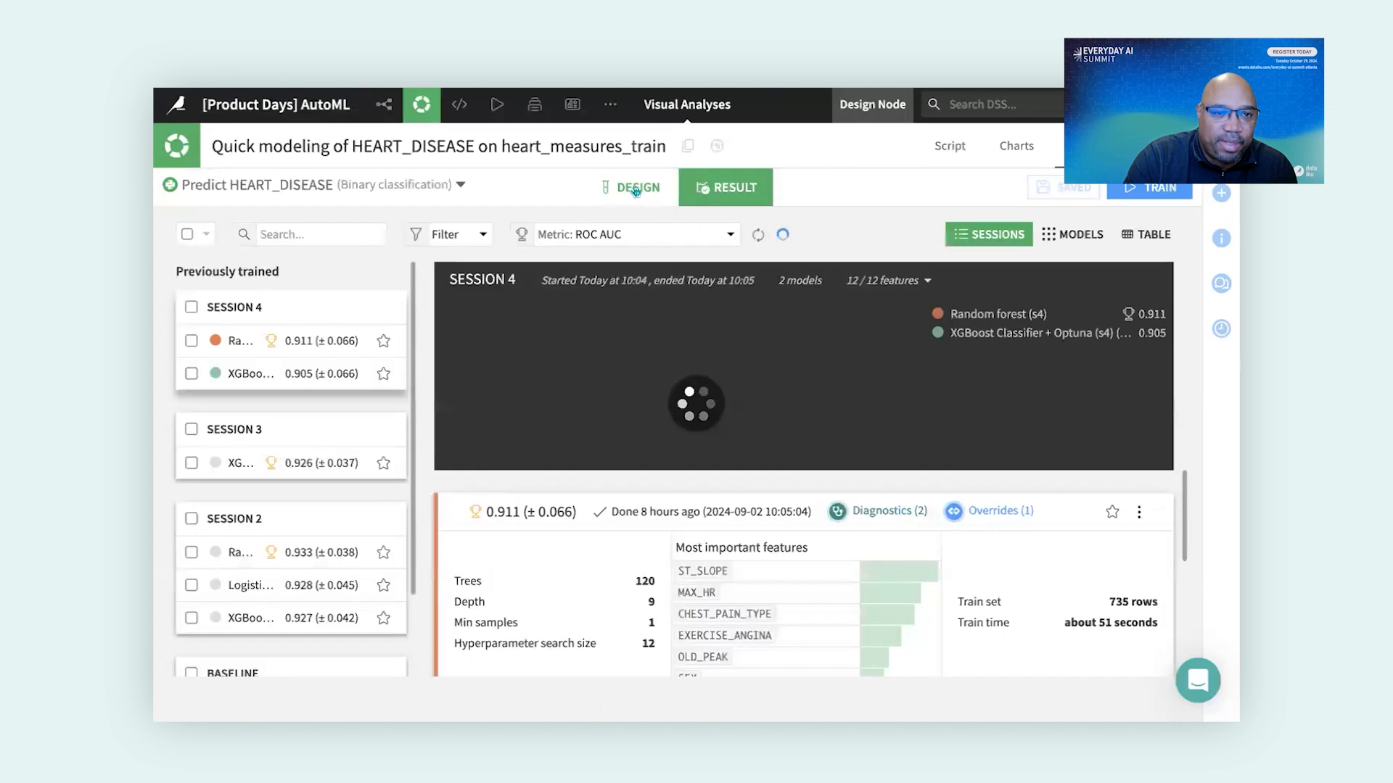
{"action": "left_click", "coordinate": [635, 191]}
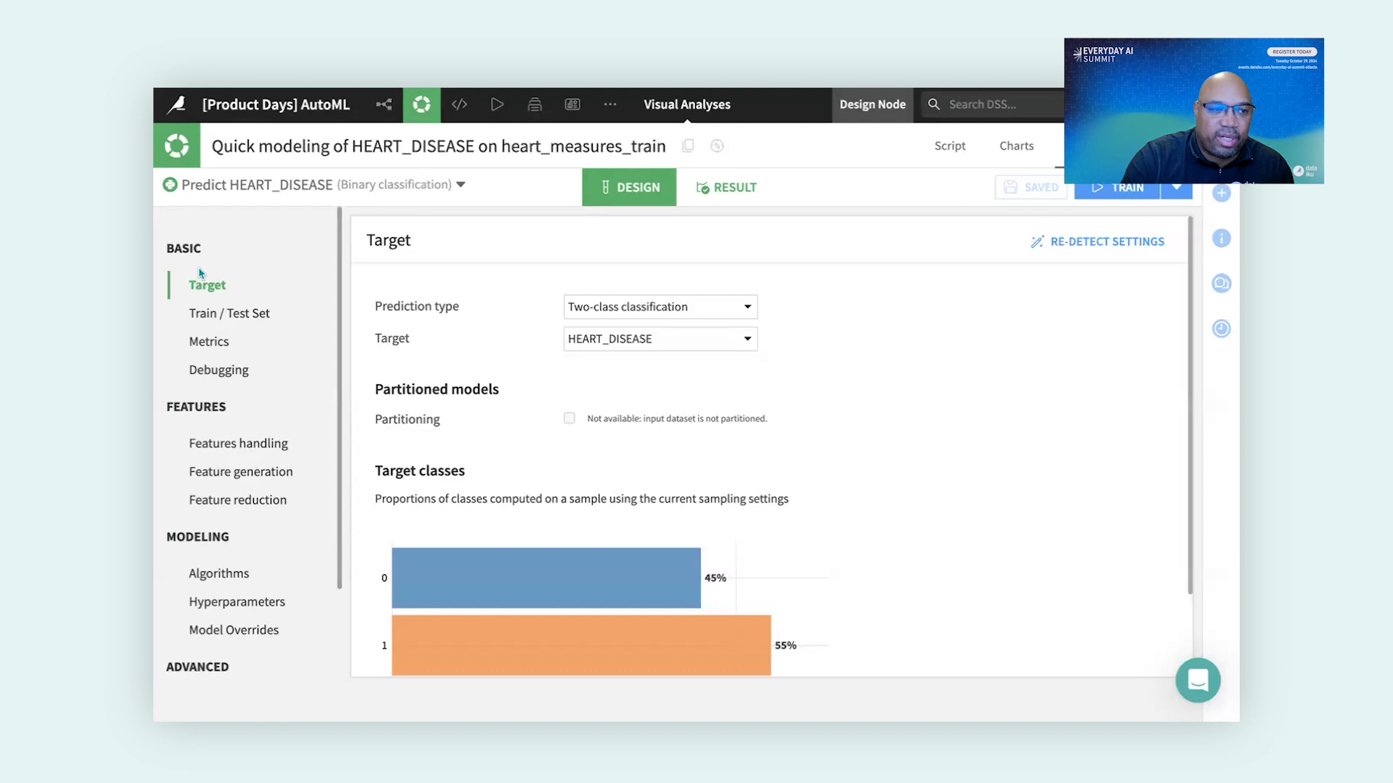
{"action": "left_click", "coordinate": [231, 319]}
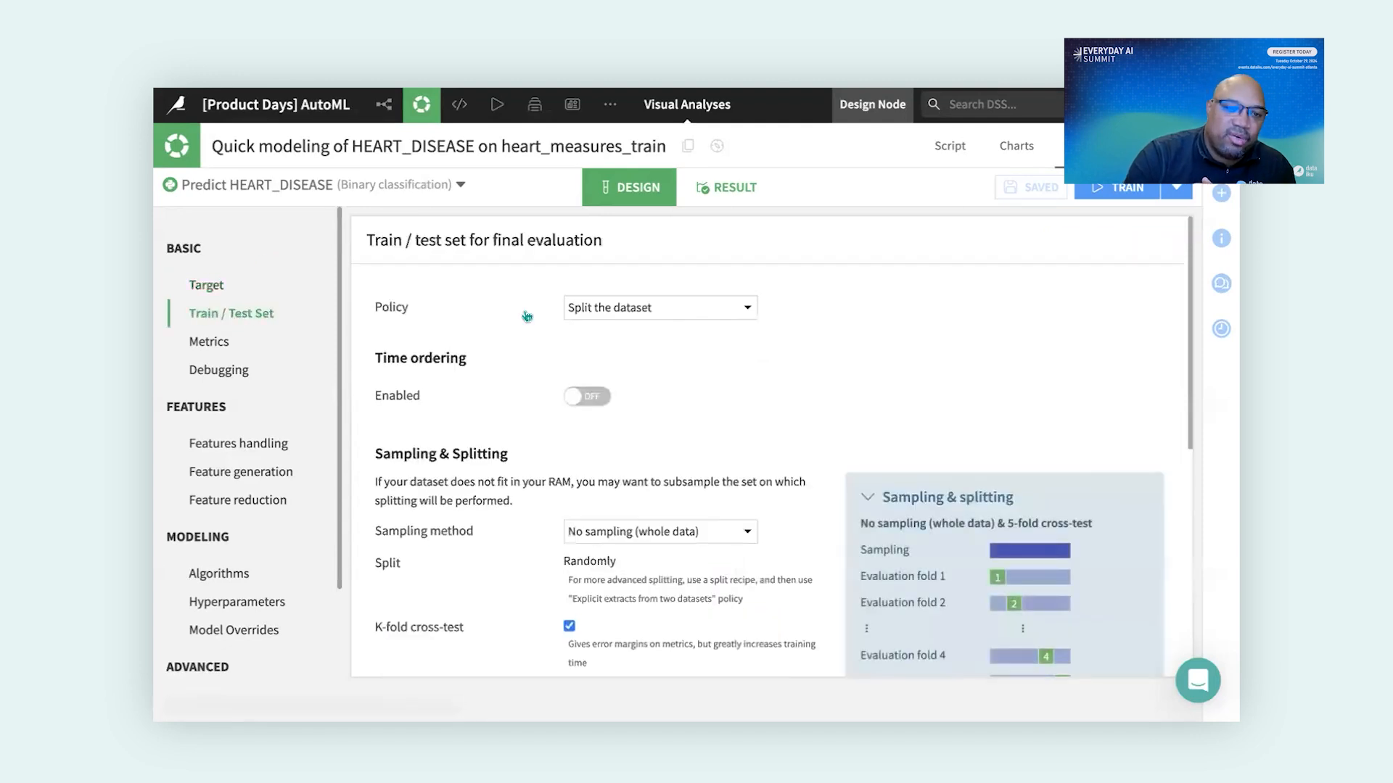
{"action": "left_click", "coordinate": [671, 312]}
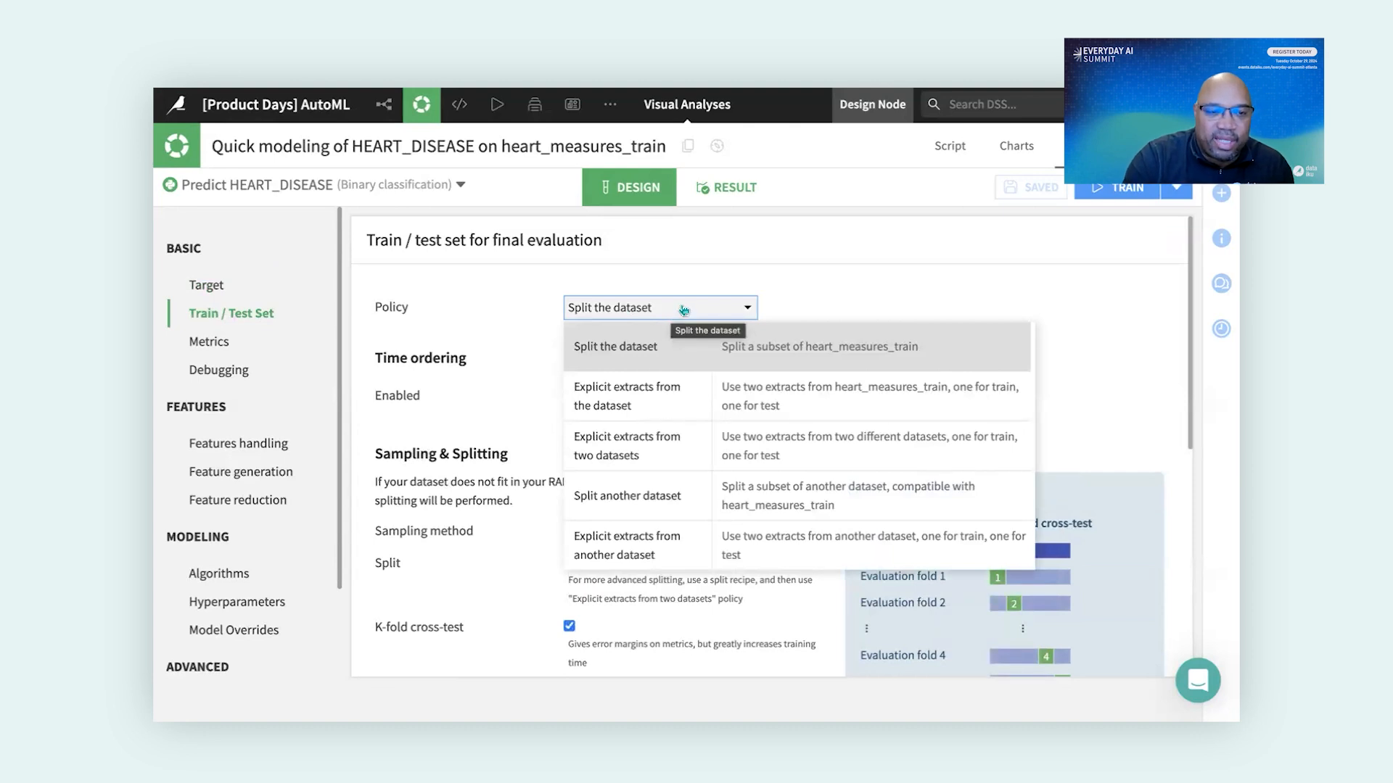
- Open the metric settings and review the metrics available for optimizing model hyperparameters
{"action": "left_click", "coordinate": [218, 349]}
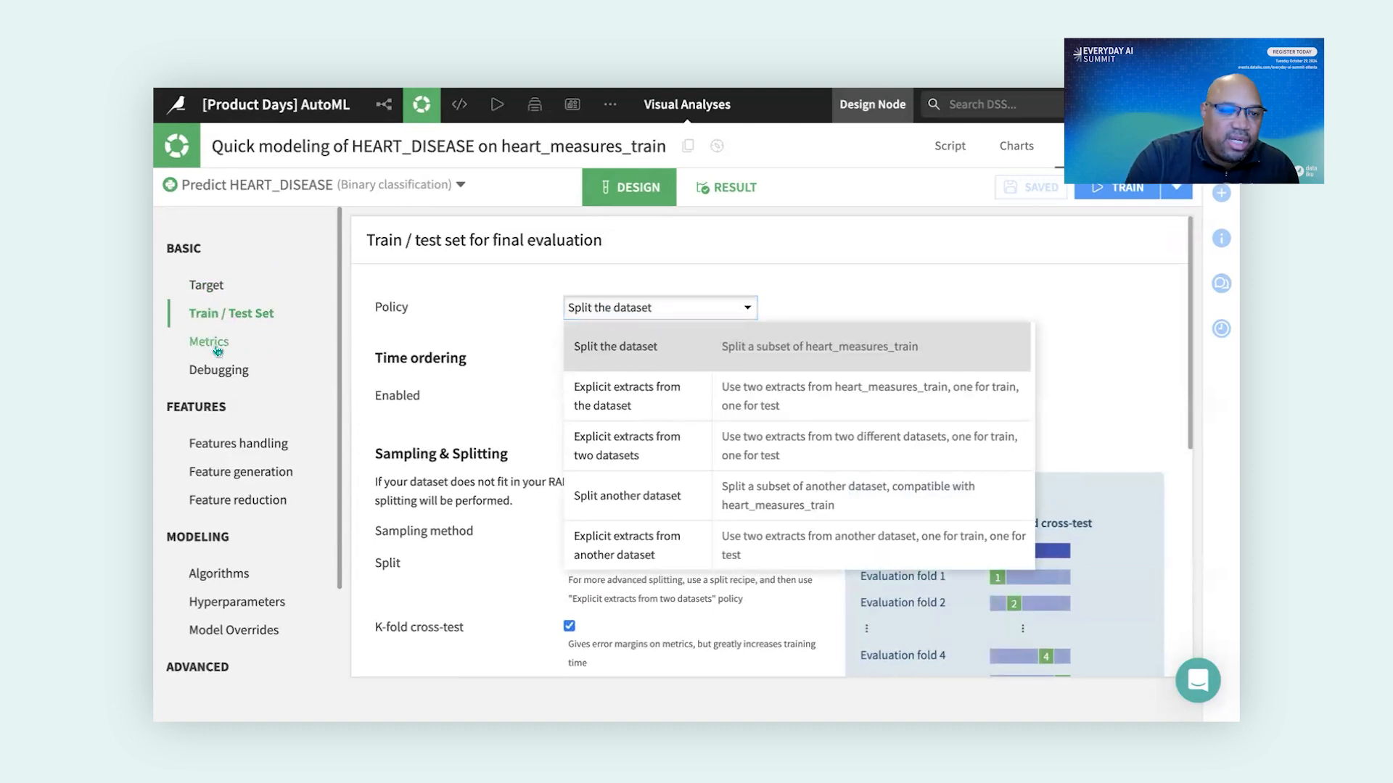
{"action": "mouse_move", "coordinate": [554, 328]}
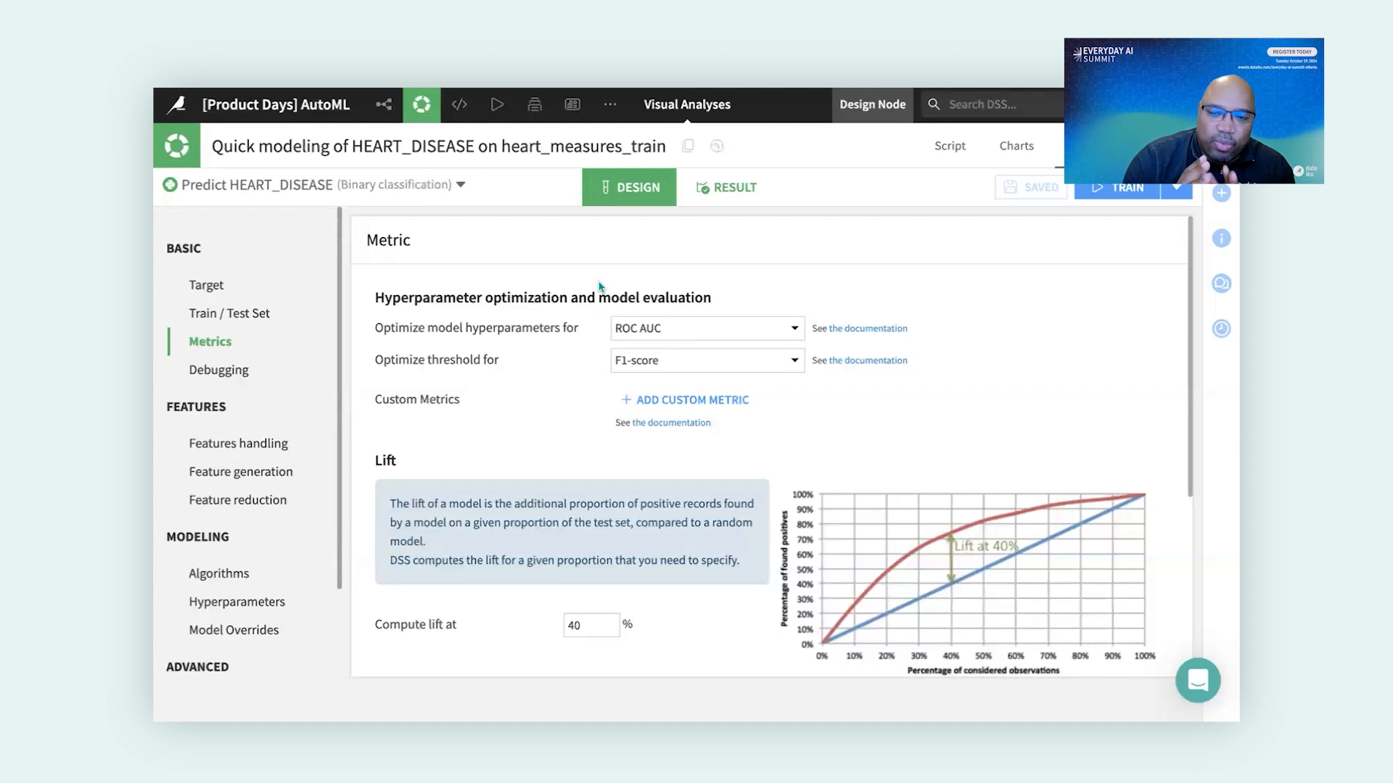
{"action": "left_click", "coordinate": [645, 328]}
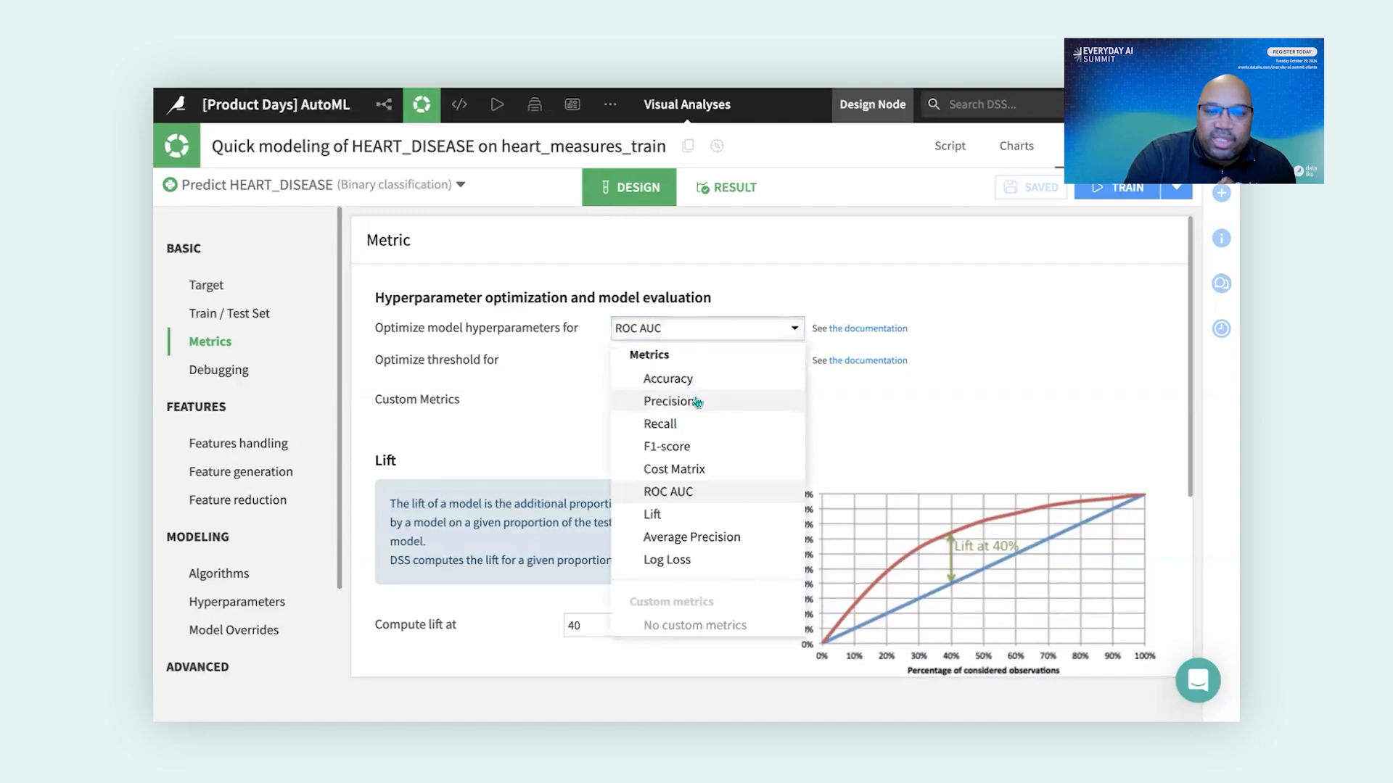
{"action": "left_click", "coordinate": [744, 284]}
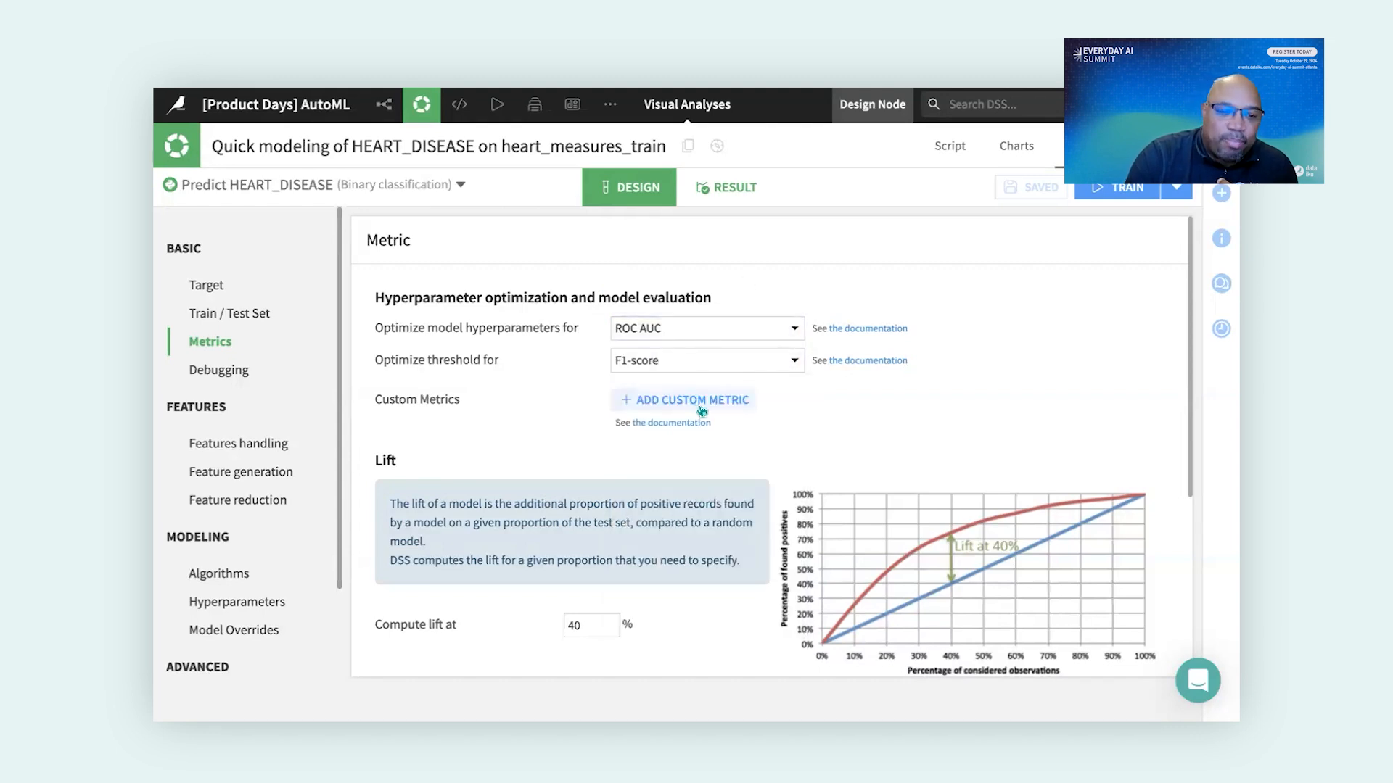
- Add a custom metric, examine its options and scoring function template, and delete the metric
{"action": "left_click", "coordinate": [673, 409]}
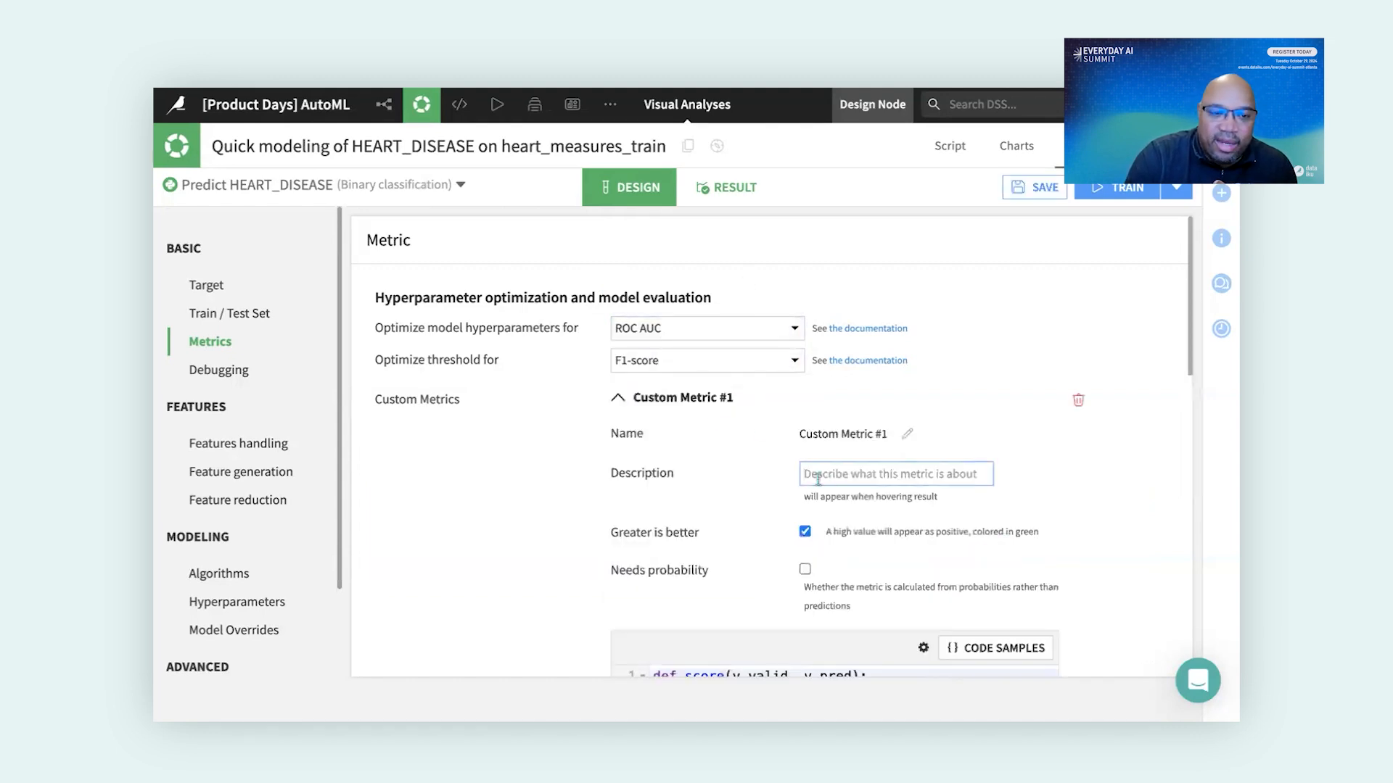
{"action": "scroll", "coordinate": [882, 454], "scroll_direction": "down", "scroll_amount": 3}
{"action": "scroll", "coordinate": [870, 508], "scroll_direction": "down", "scroll_amount": 3}
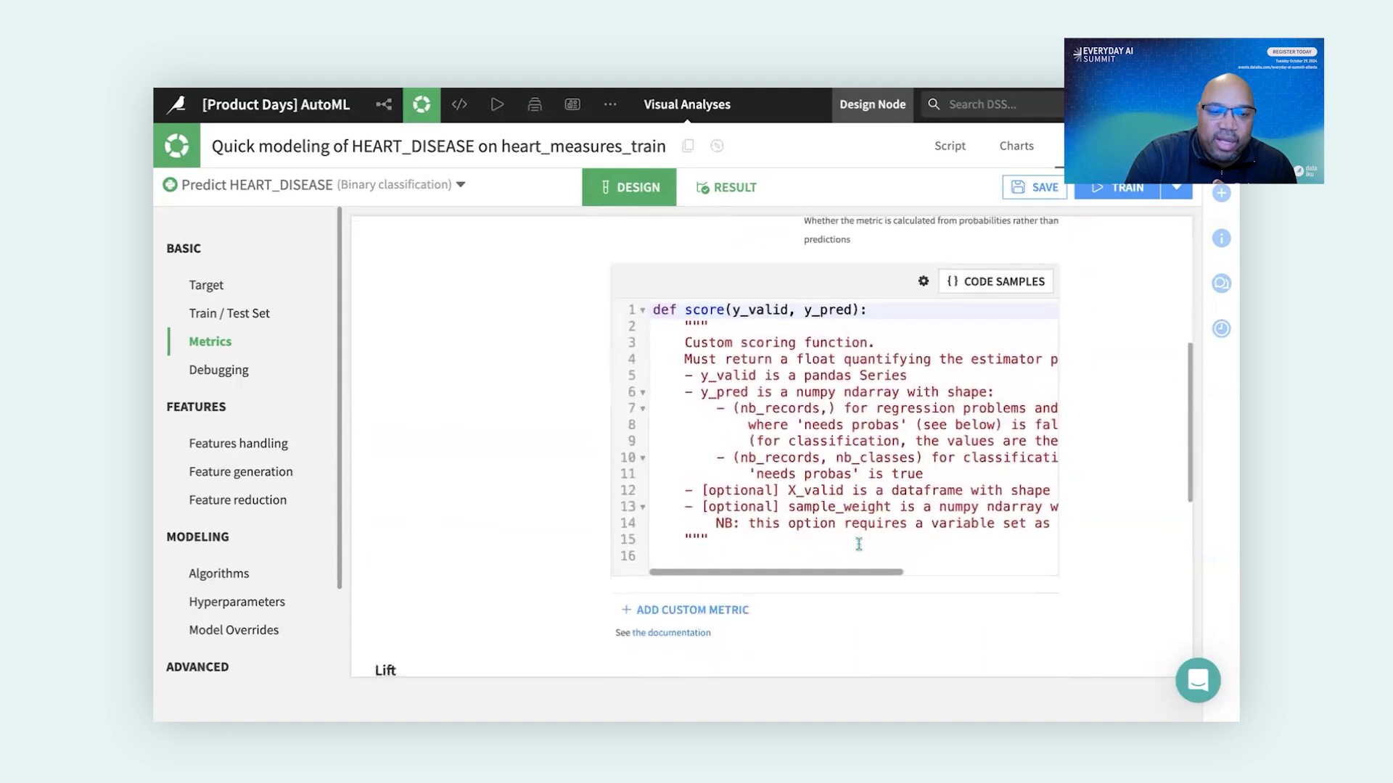
{"action": "scroll", "coordinate": [832, 483], "scroll_direction": "up", "scroll_amount": 2}
{"action": "scroll", "coordinate": [832, 483], "scroll_direction": "down", "scroll_amount": 1}
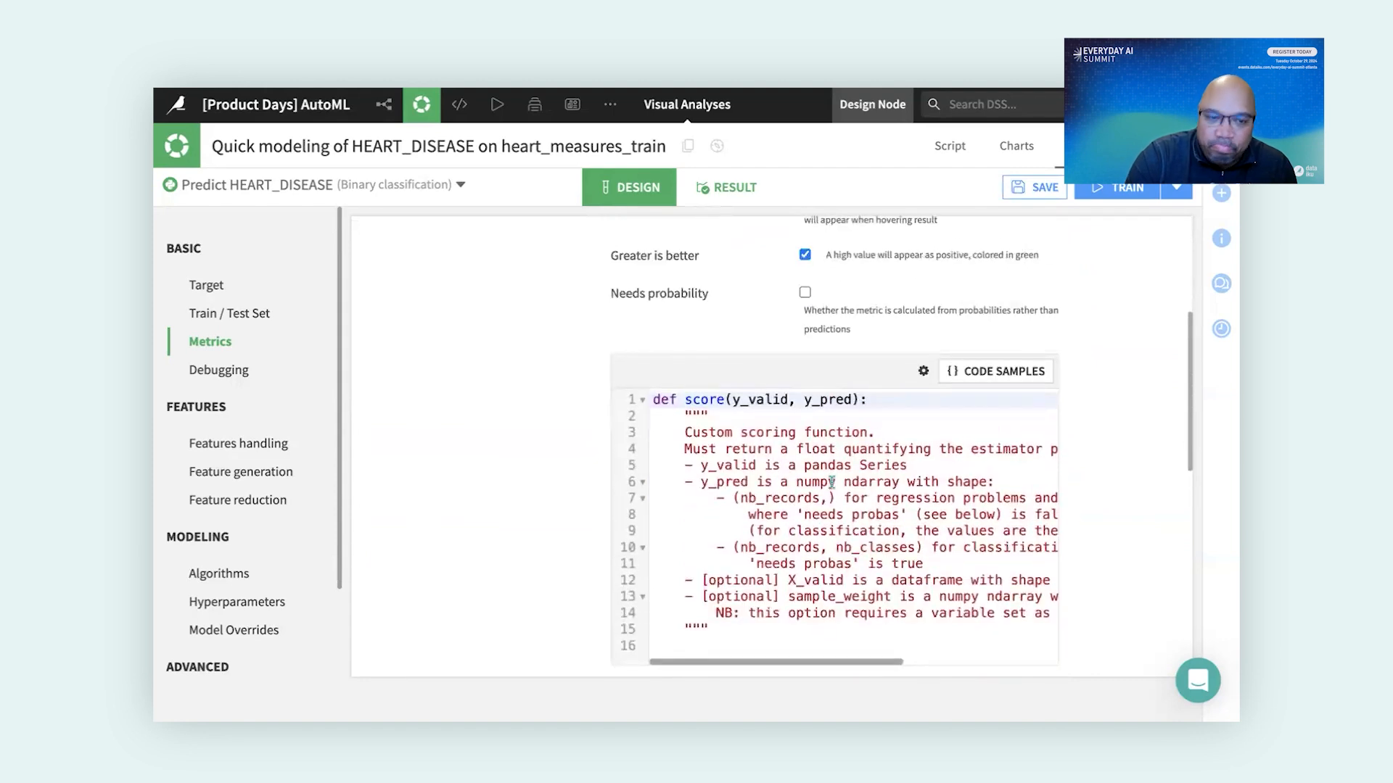
{"action": "scroll", "coordinate": [831, 483], "scroll_direction": "up", "scroll_amount": 4}
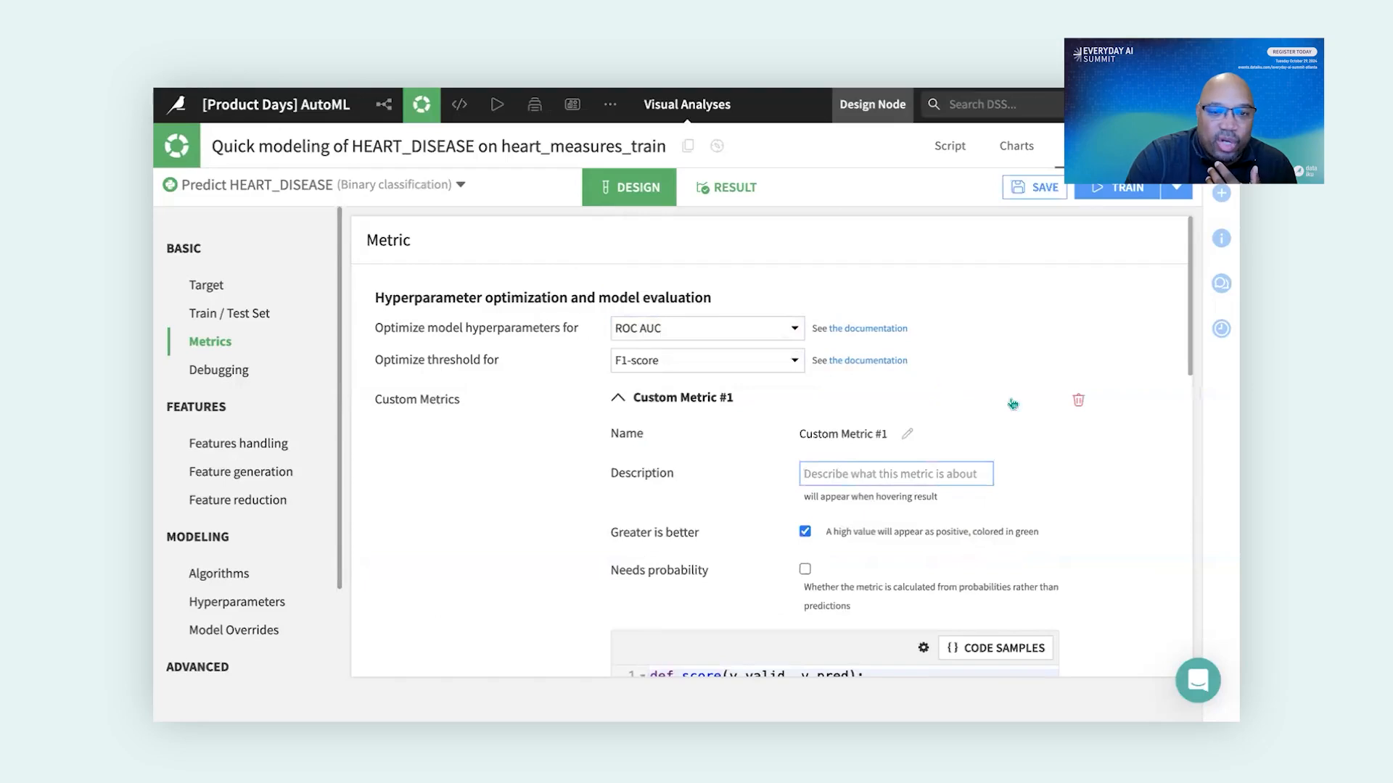
{"action": "left_click", "coordinate": [1079, 400]}
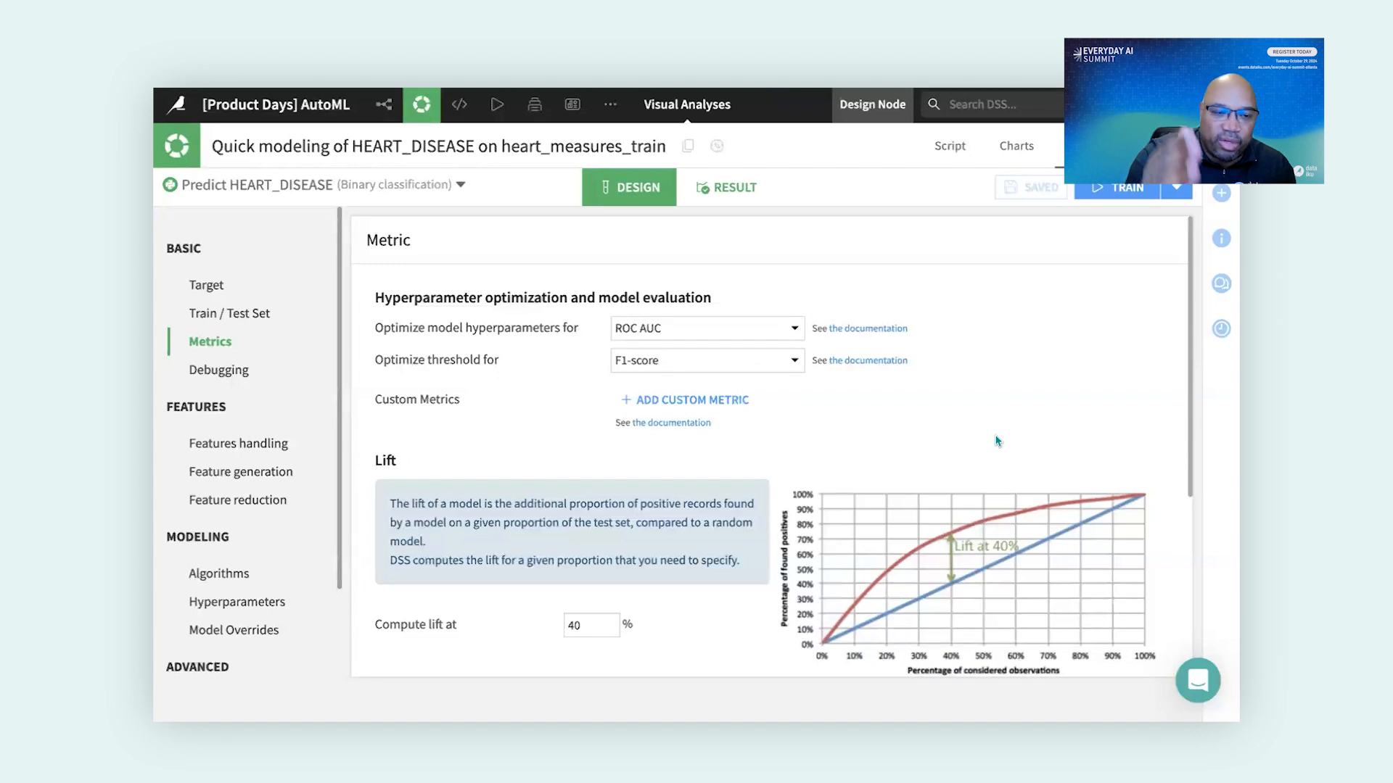
- Set the numerical handling of the AGE feature to Custom preprocessing
{"action": "left_click", "coordinate": [247, 450]}
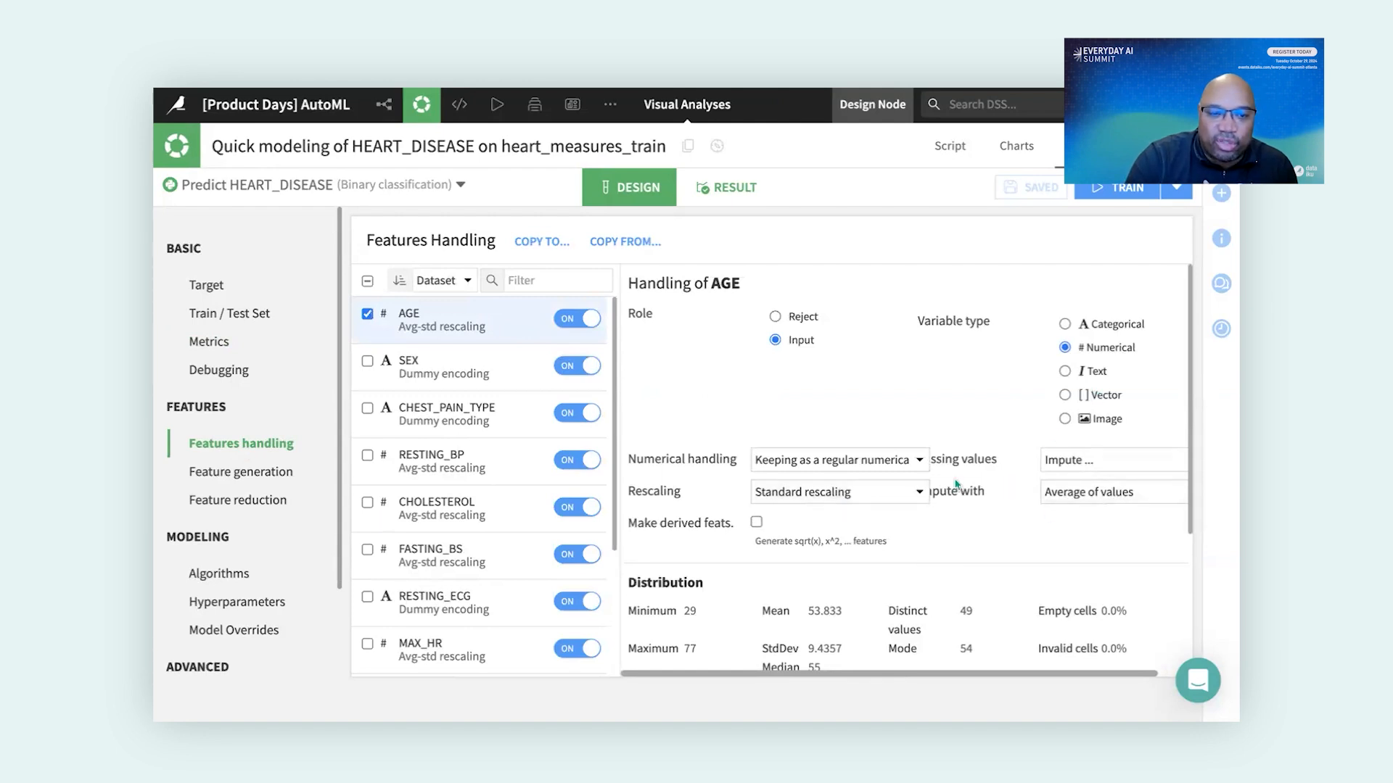
{"action": "left_click", "coordinate": [881, 461]}
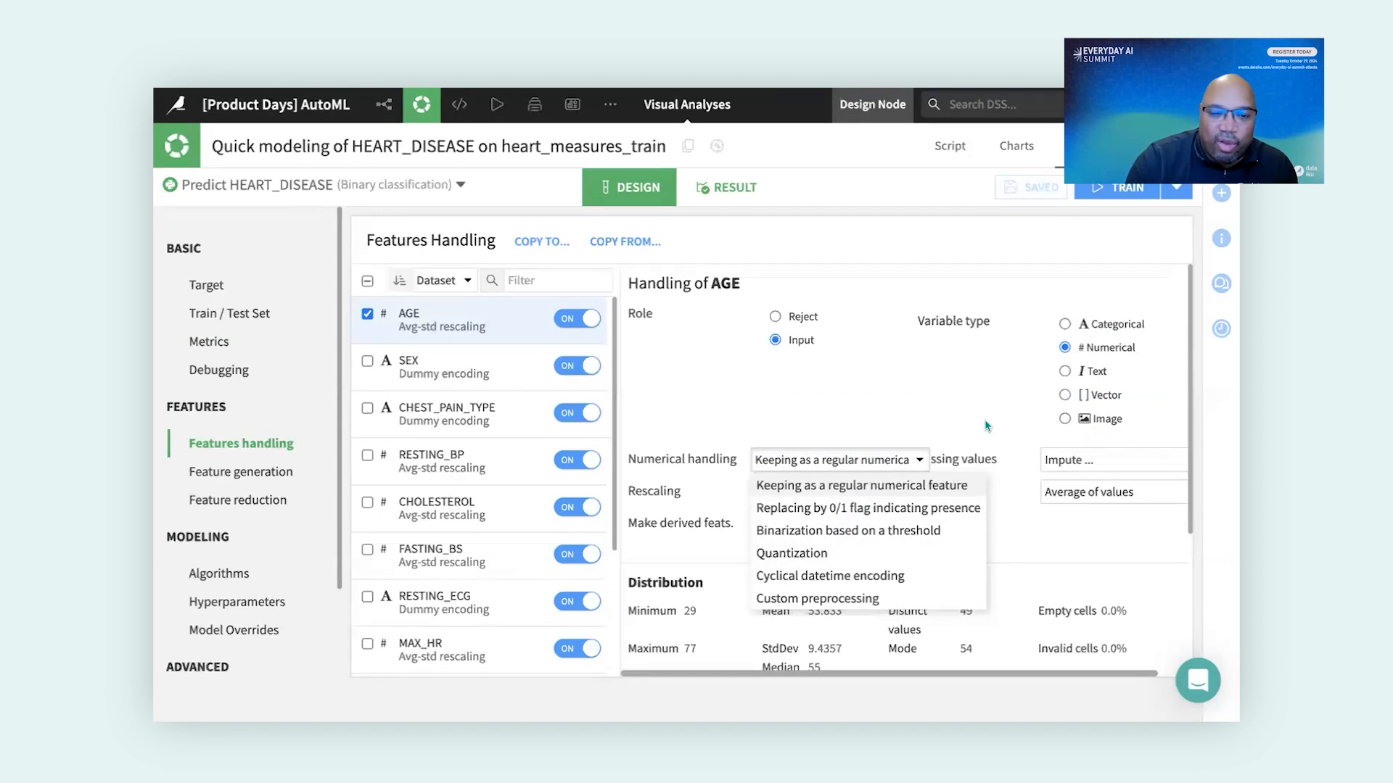
{"action": "left_click", "coordinate": [866, 597]}
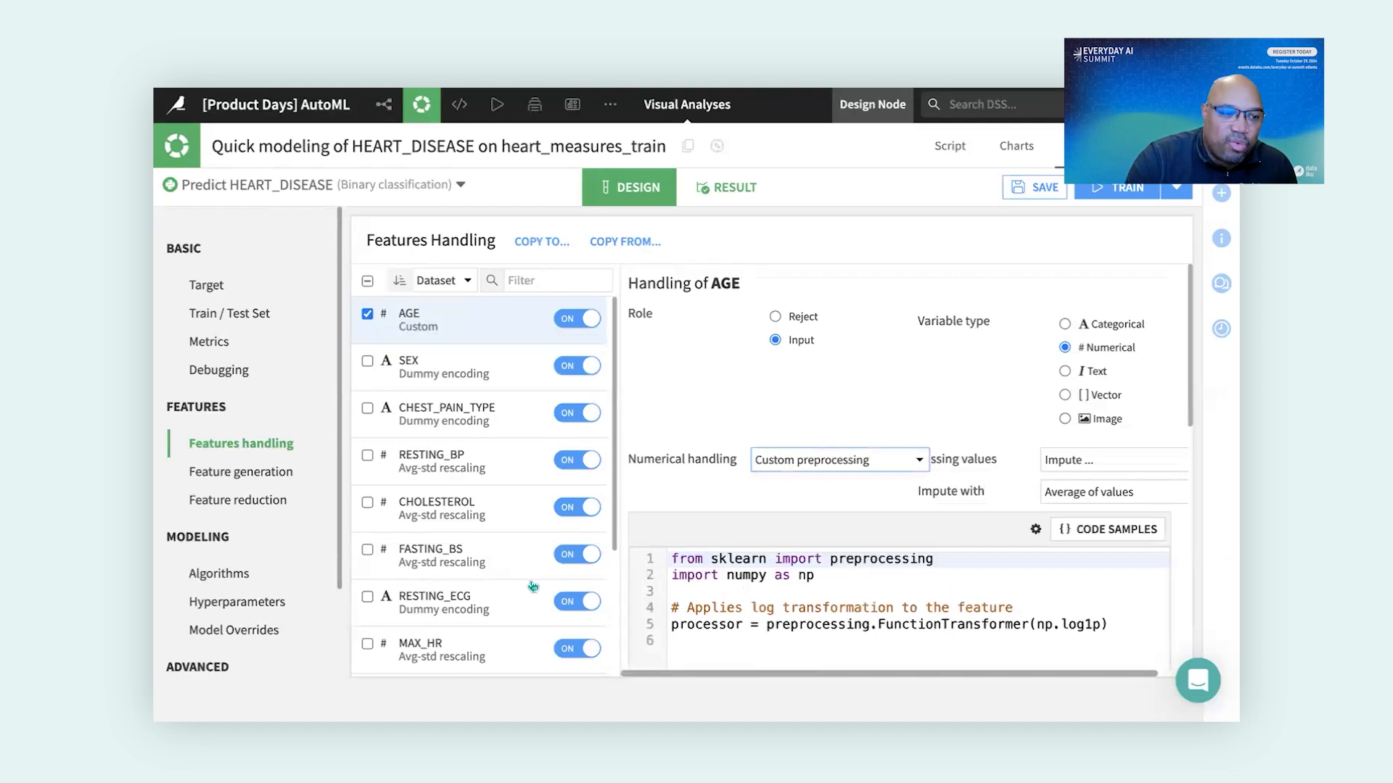
- Open the algorithm settings and examine the available algorithms and the Random Forest hyperparameters
{"action": "left_click", "coordinate": [240, 575]}
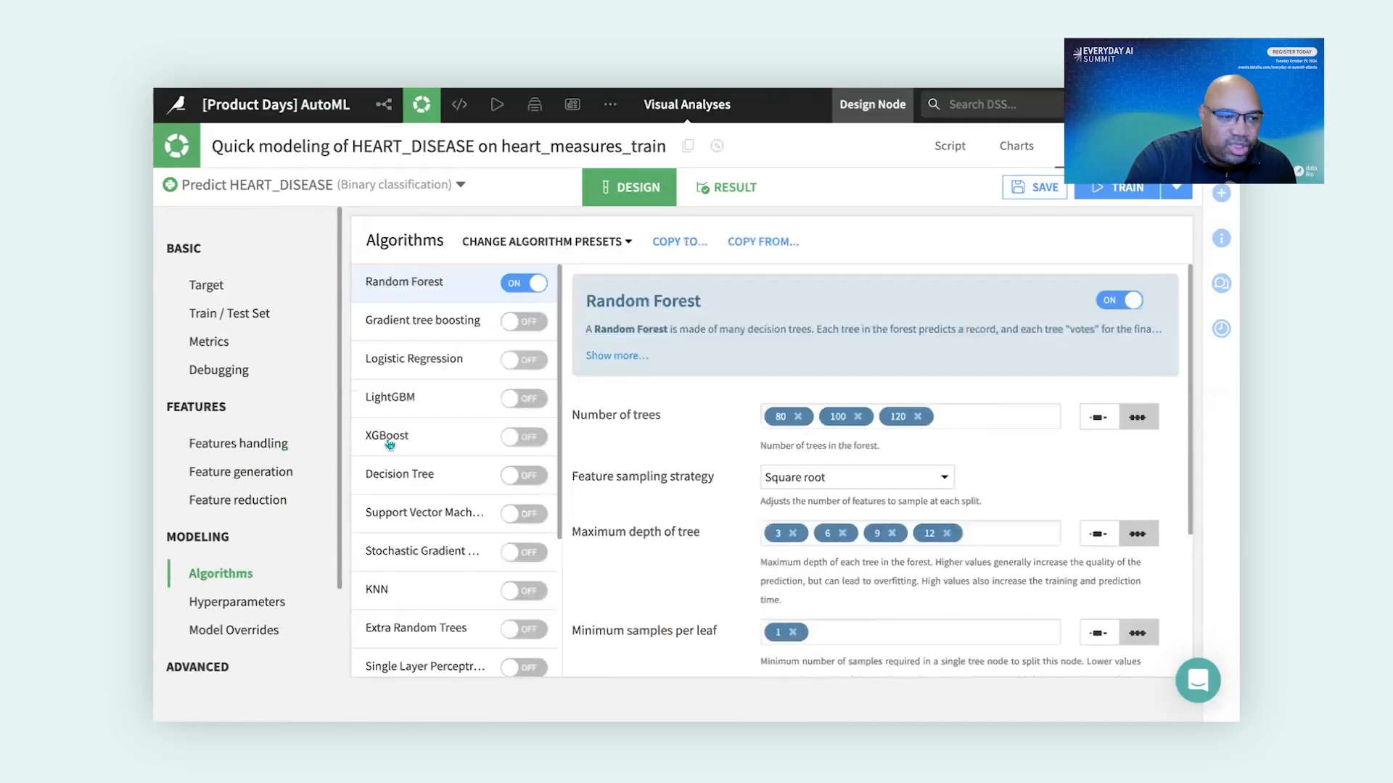
{"action": "scroll", "coordinate": [516, 340], "scroll_direction": "down", "scroll_amount": 2}
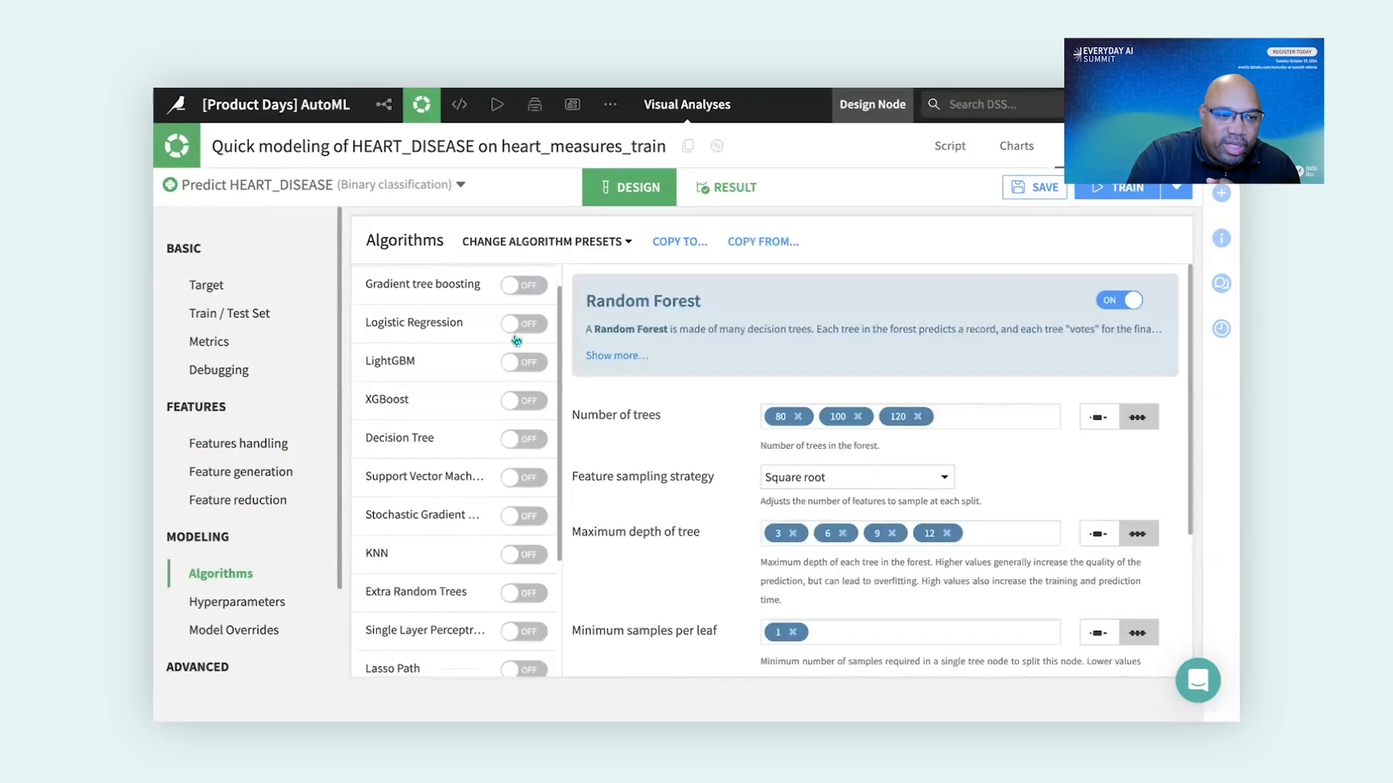
{"action": "scroll", "coordinate": [515, 341], "scroll_direction": "up", "scroll_amount": 2}
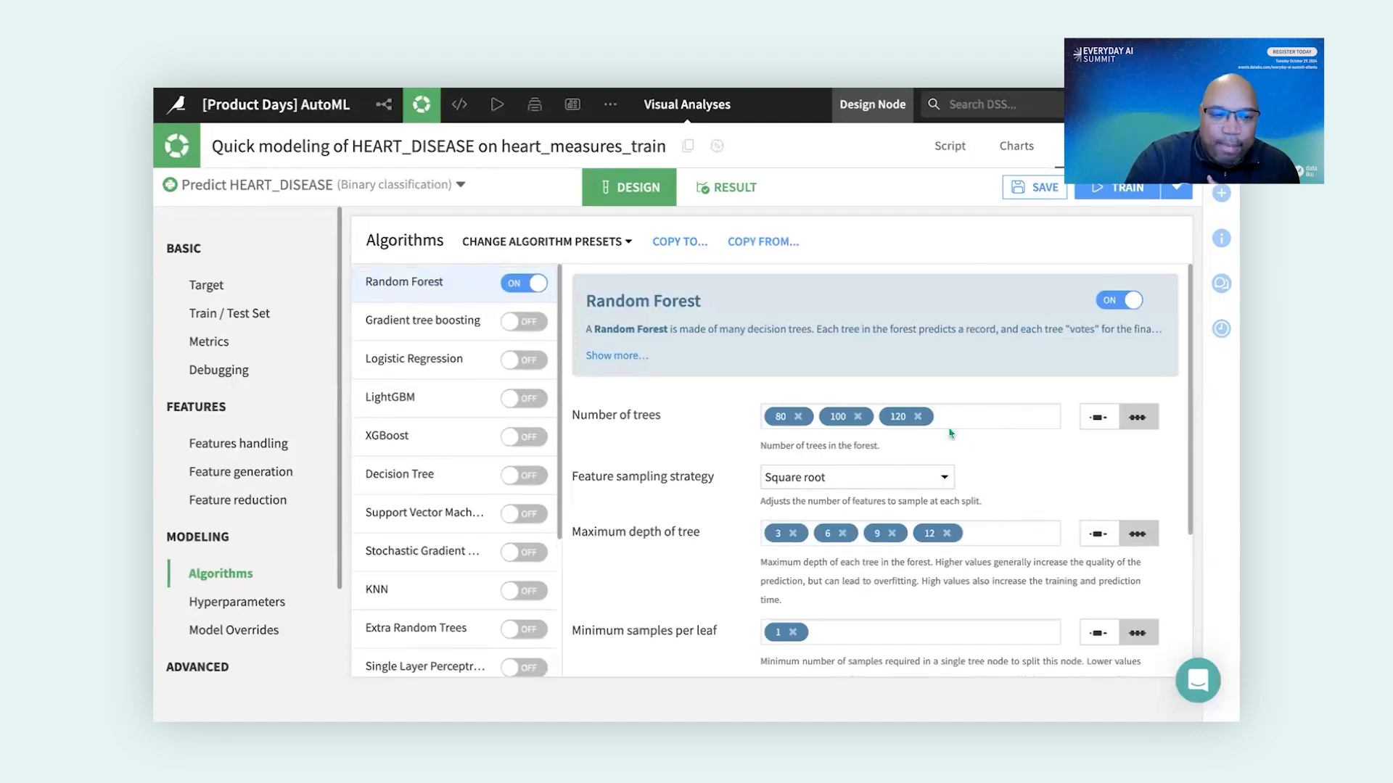
{"action": "scroll", "coordinate": [943, 420], "scroll_direction": "down", "scroll_amount": 3}
{"action": "scroll", "coordinate": [944, 421], "scroll_direction": "down", "scroll_amount": 3}
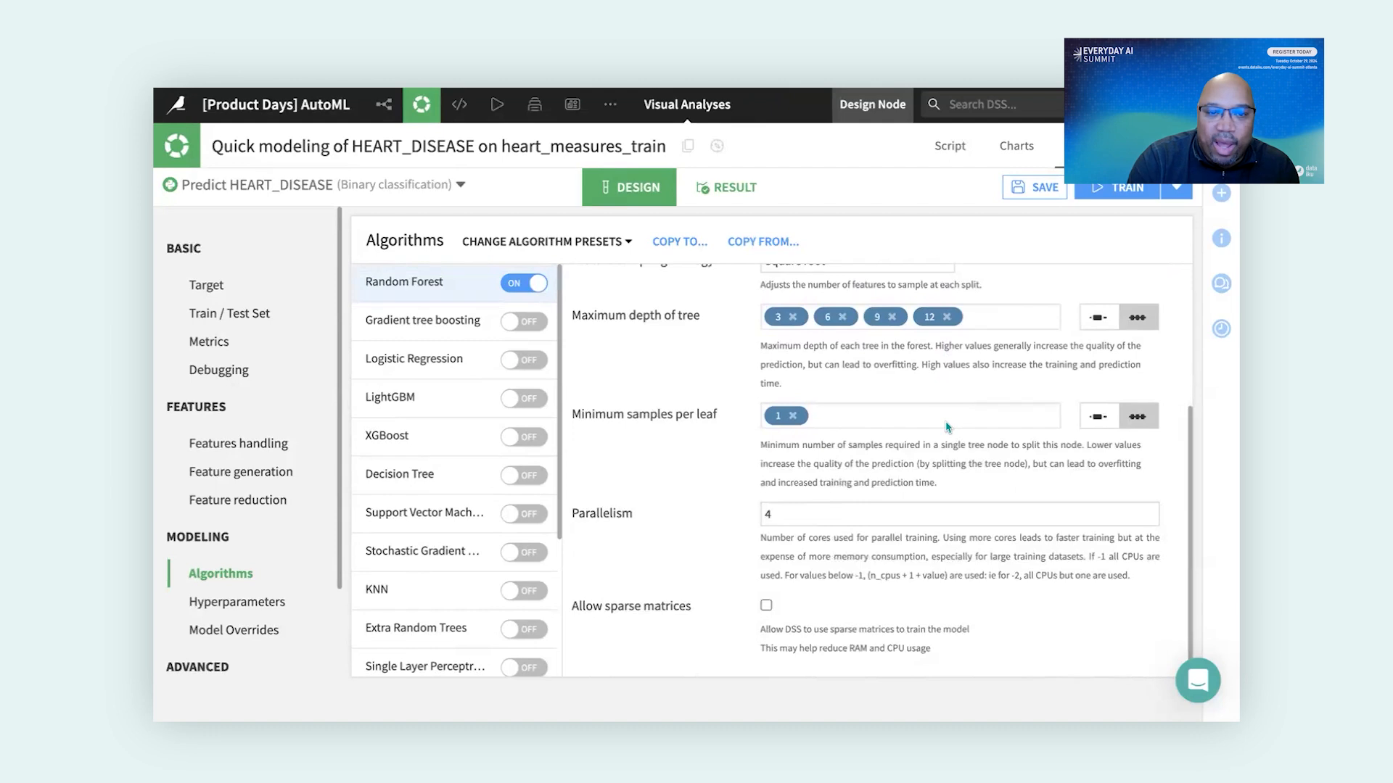
{"action": "scroll", "coordinate": [946, 427], "scroll_direction": "up", "scroll_amount": 6}
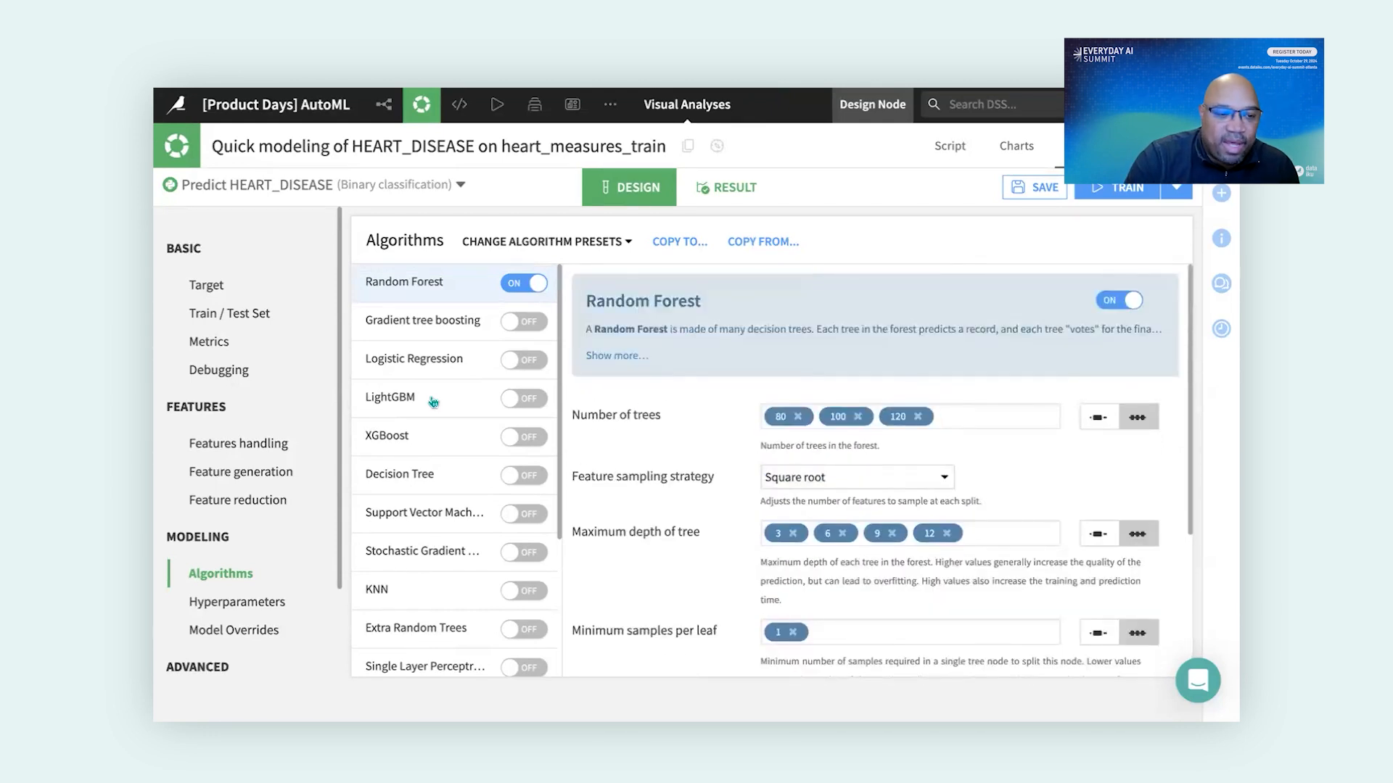
- Add a custom Python model to the algorithms, and open the XGBoost Classifier + Optuna settings
{"action": "scroll", "coordinate": [433, 403], "scroll_direction": "down", "scroll_amount": 3}
{"action": "scroll", "coordinate": [433, 402], "scroll_direction": "down", "scroll_amount": 1}
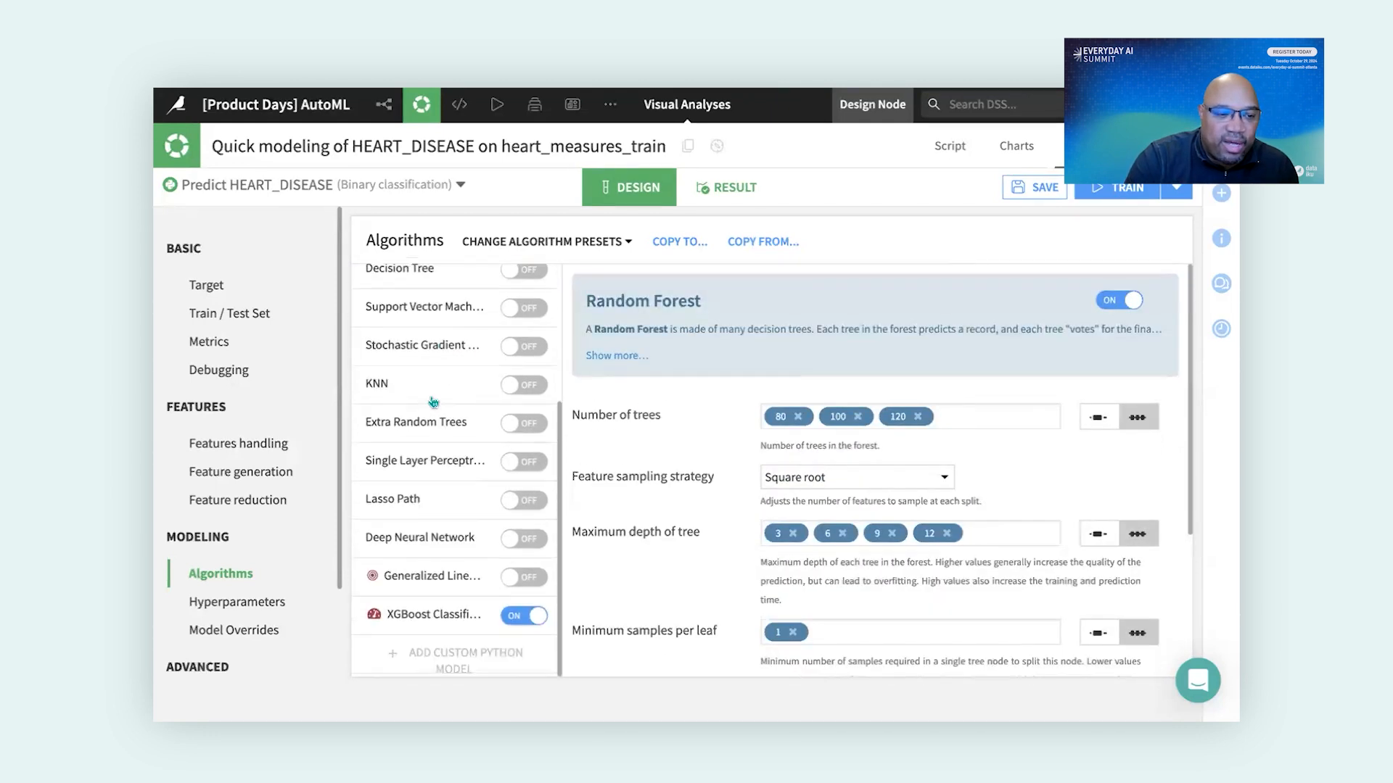
{"action": "left_click", "coordinate": [465, 661]}
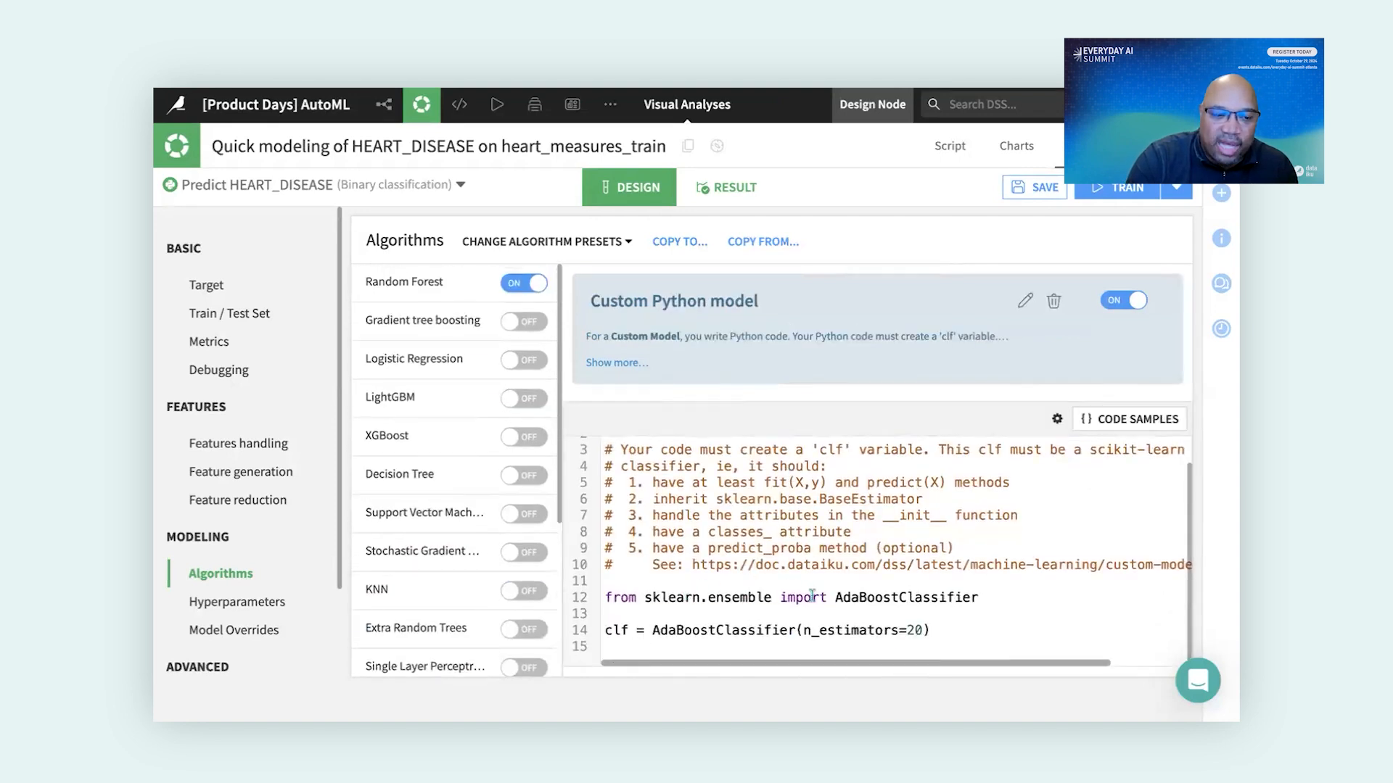
{"action": "scroll", "coordinate": [445, 550], "scroll_direction": "down", "scroll_amount": 4}
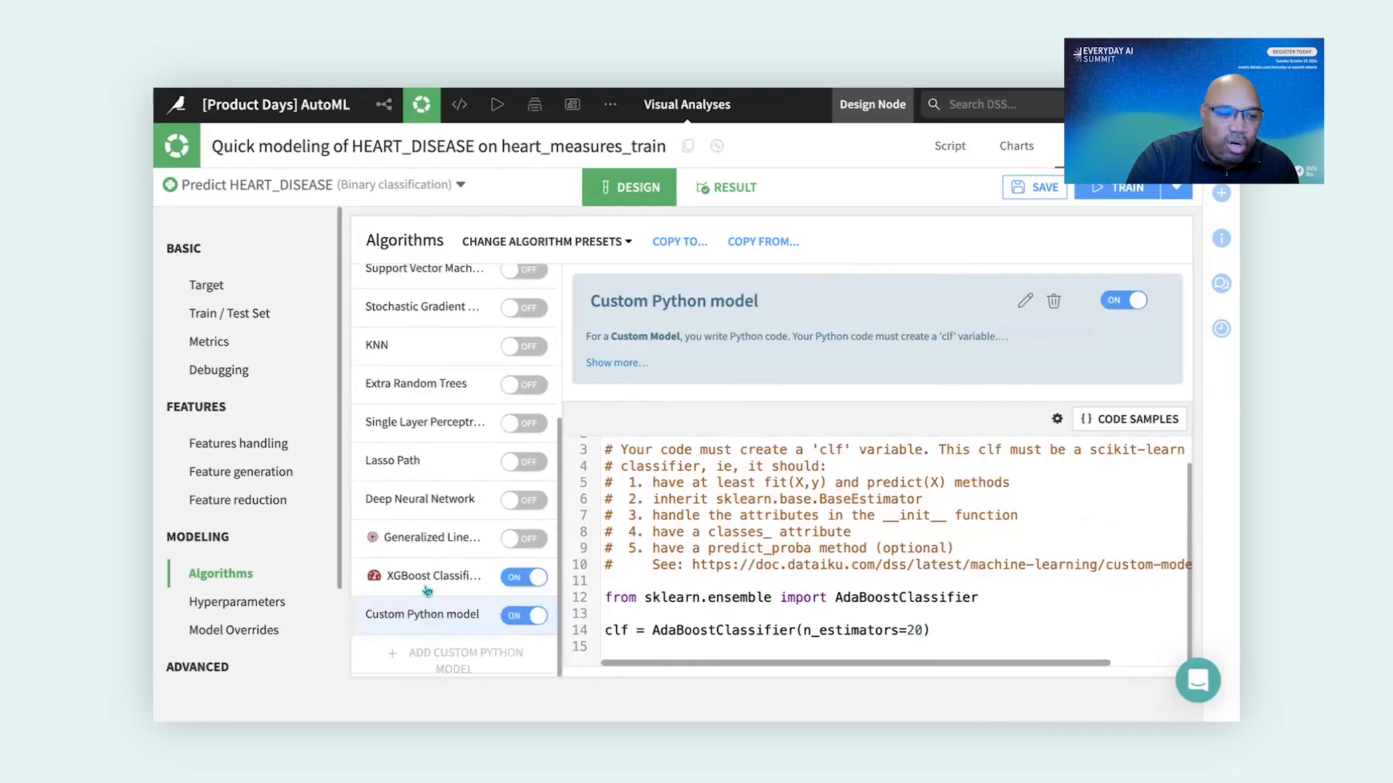
{"action": "left_click", "coordinate": [429, 584]}
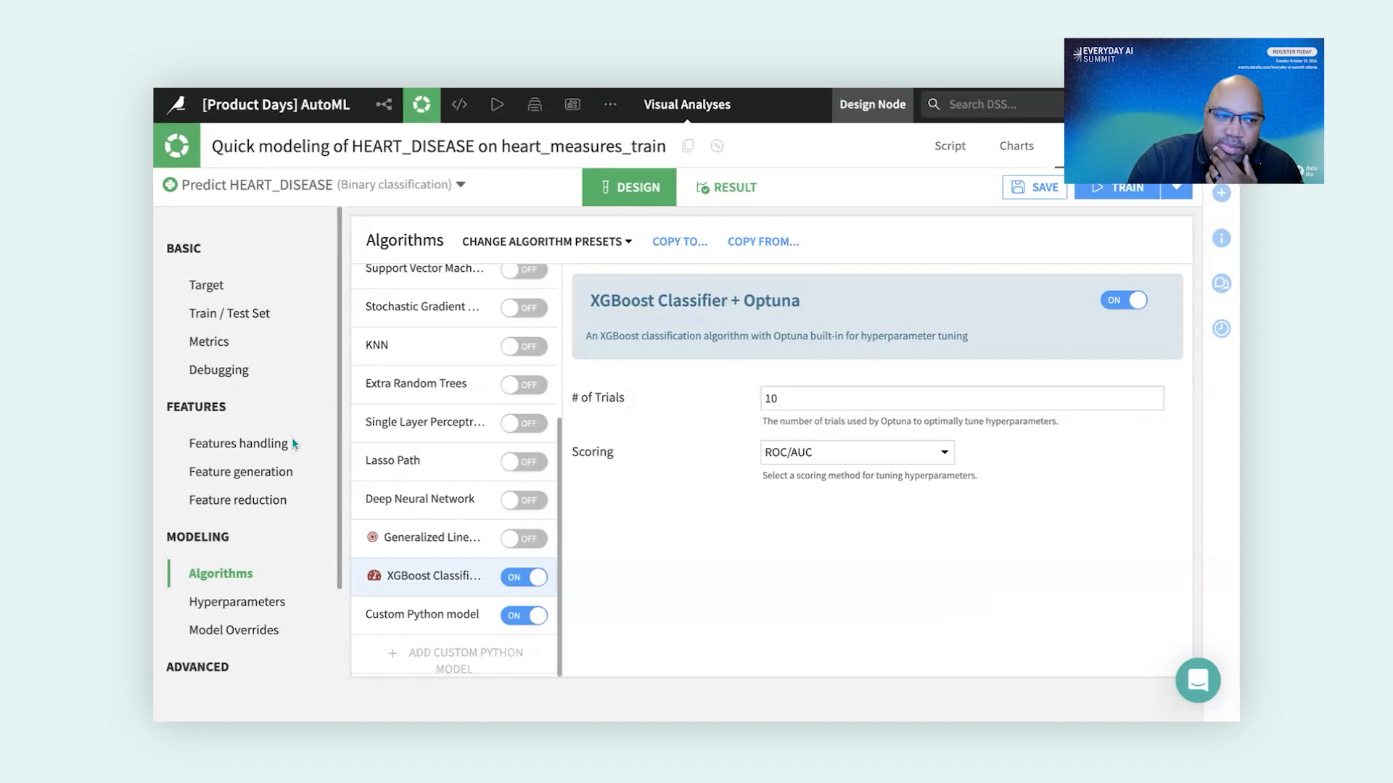
- Examine the diagnostics and assertions in the debugging settings, and open the model overrides to review the defined rule
{"action": "left_click", "coordinate": [304, 358]}
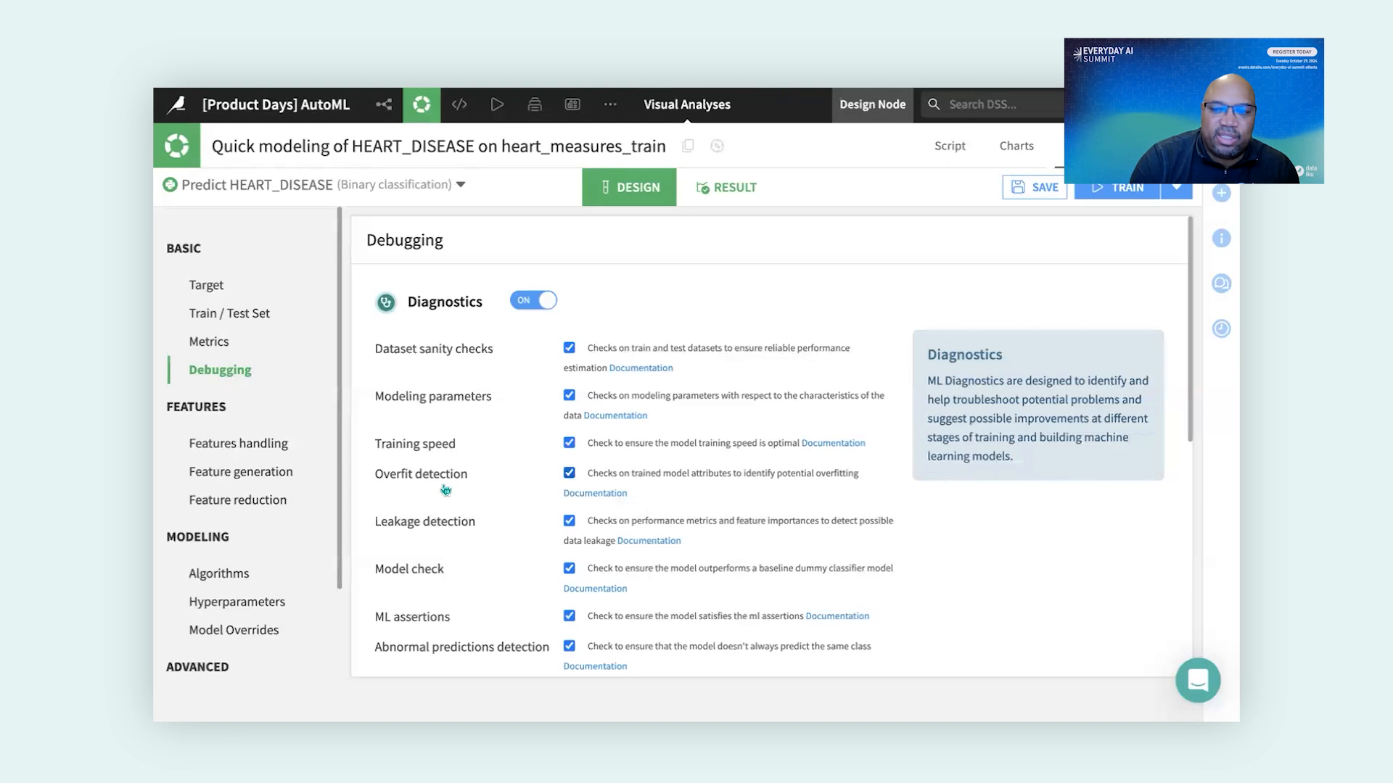
{"action": "scroll", "coordinate": [445, 489], "scroll_direction": "down", "scroll_amount": 6}
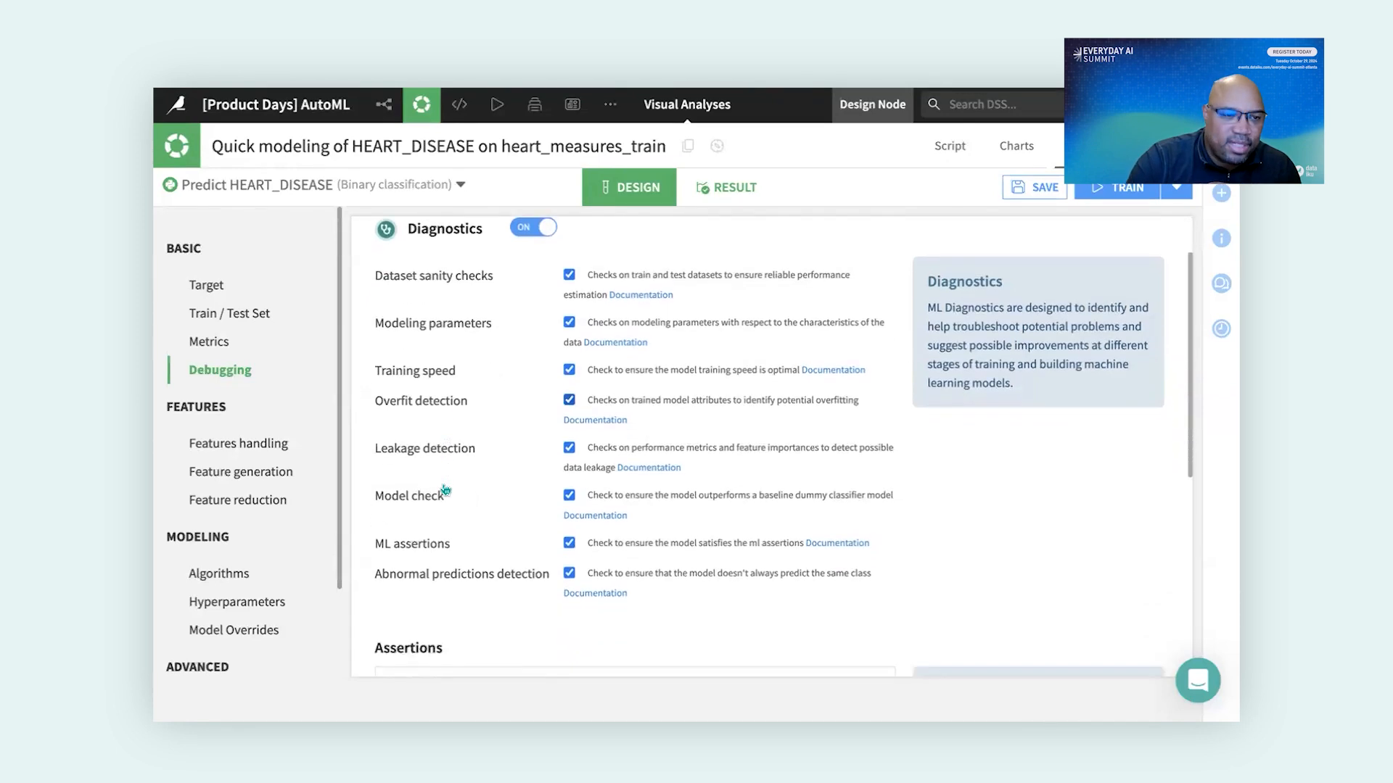
{"action": "scroll", "coordinate": [445, 490], "scroll_direction": "down", "scroll_amount": 1}
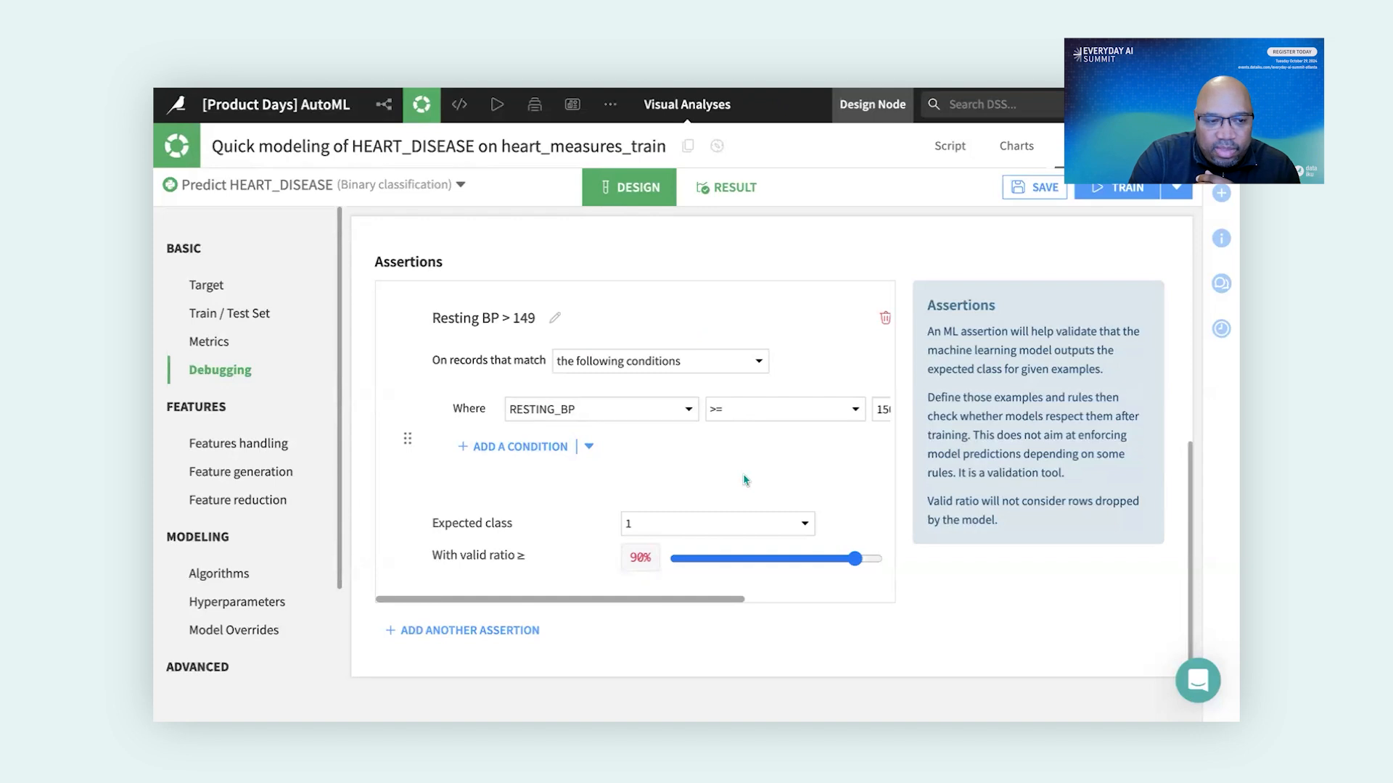
{"action": "scroll", "coordinate": [745, 480], "scroll_direction": "down", "scroll_amount": 1}
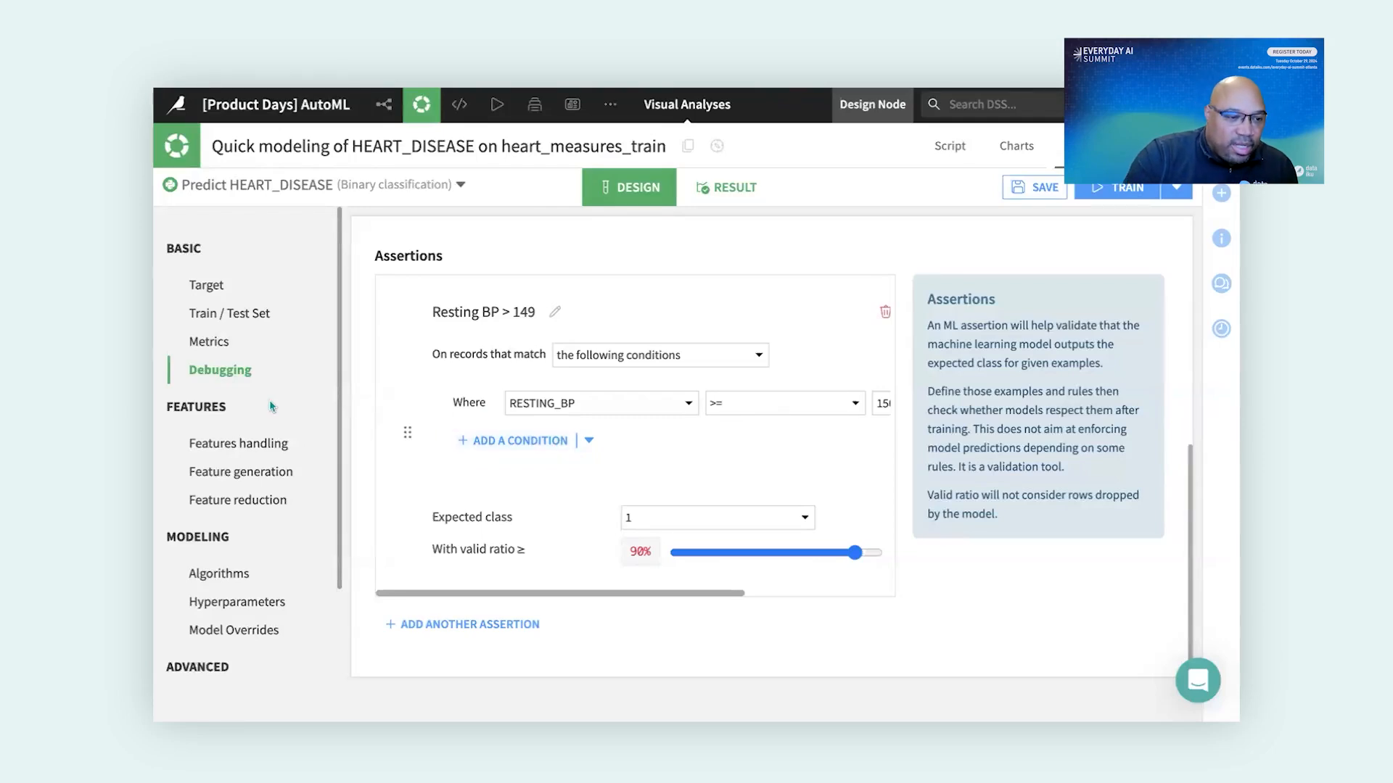
{"action": "scroll", "coordinate": [268, 399], "scroll_direction": "down", "scroll_amount": 3}
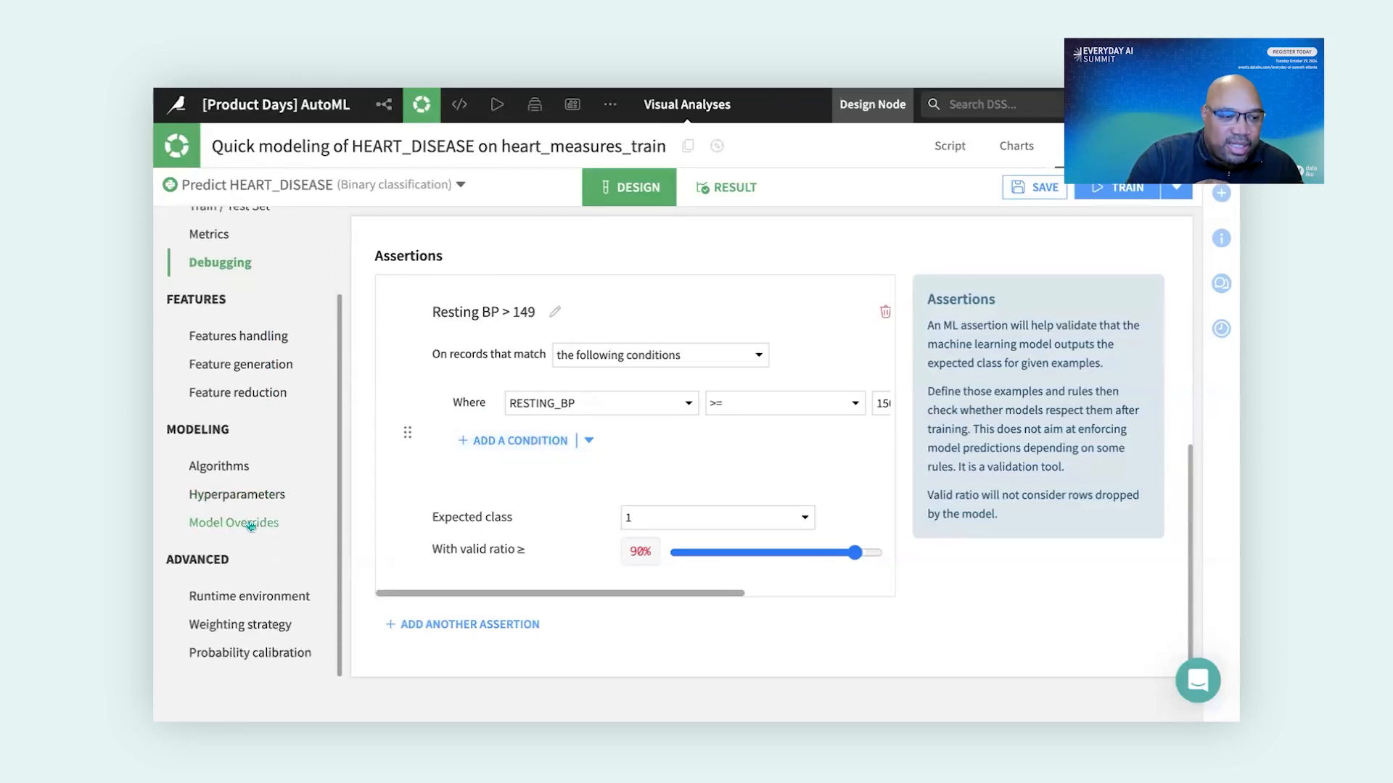
{"action": "left_click", "coordinate": [250, 523]}
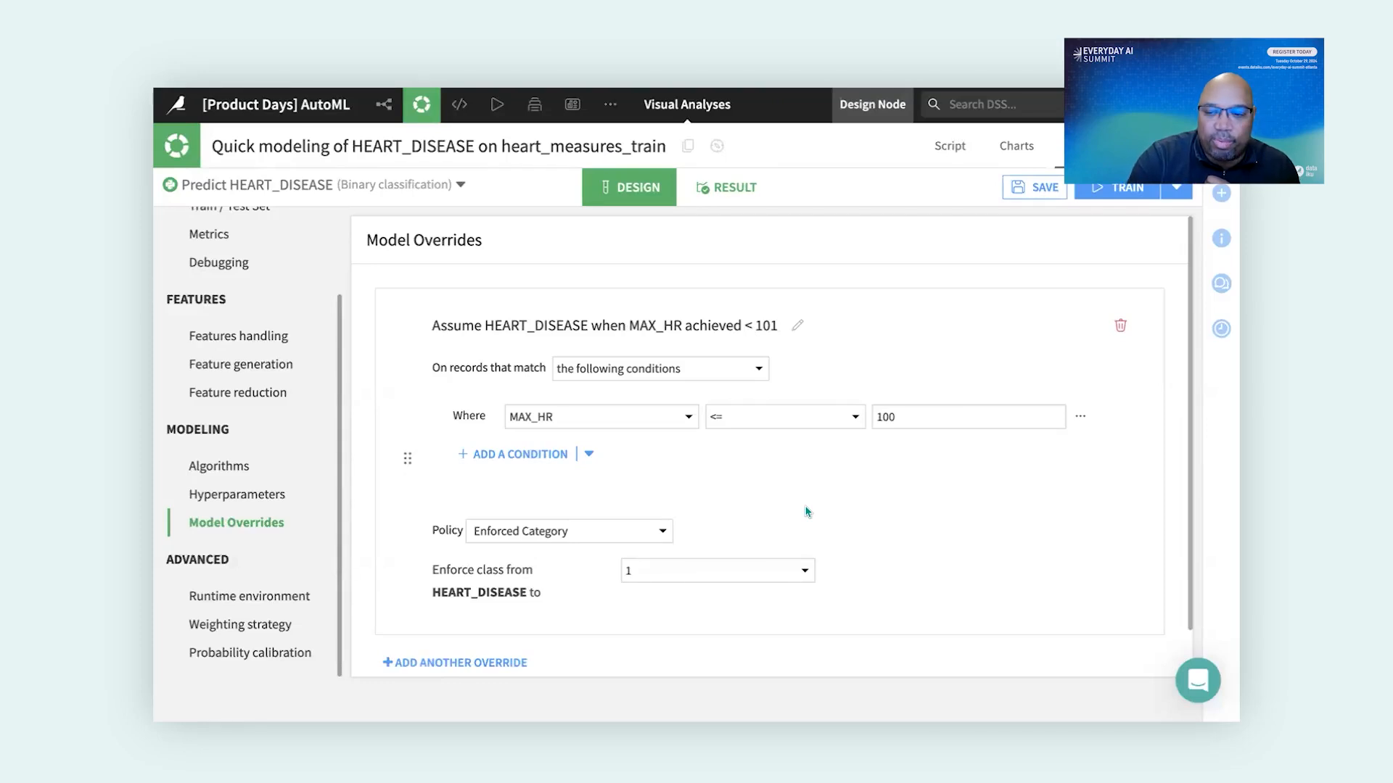
- Set the runtime environment's containerized execution to Select a container configuration, and review the available containers and GPU options
{"action": "left_click", "coordinate": [253, 597]}
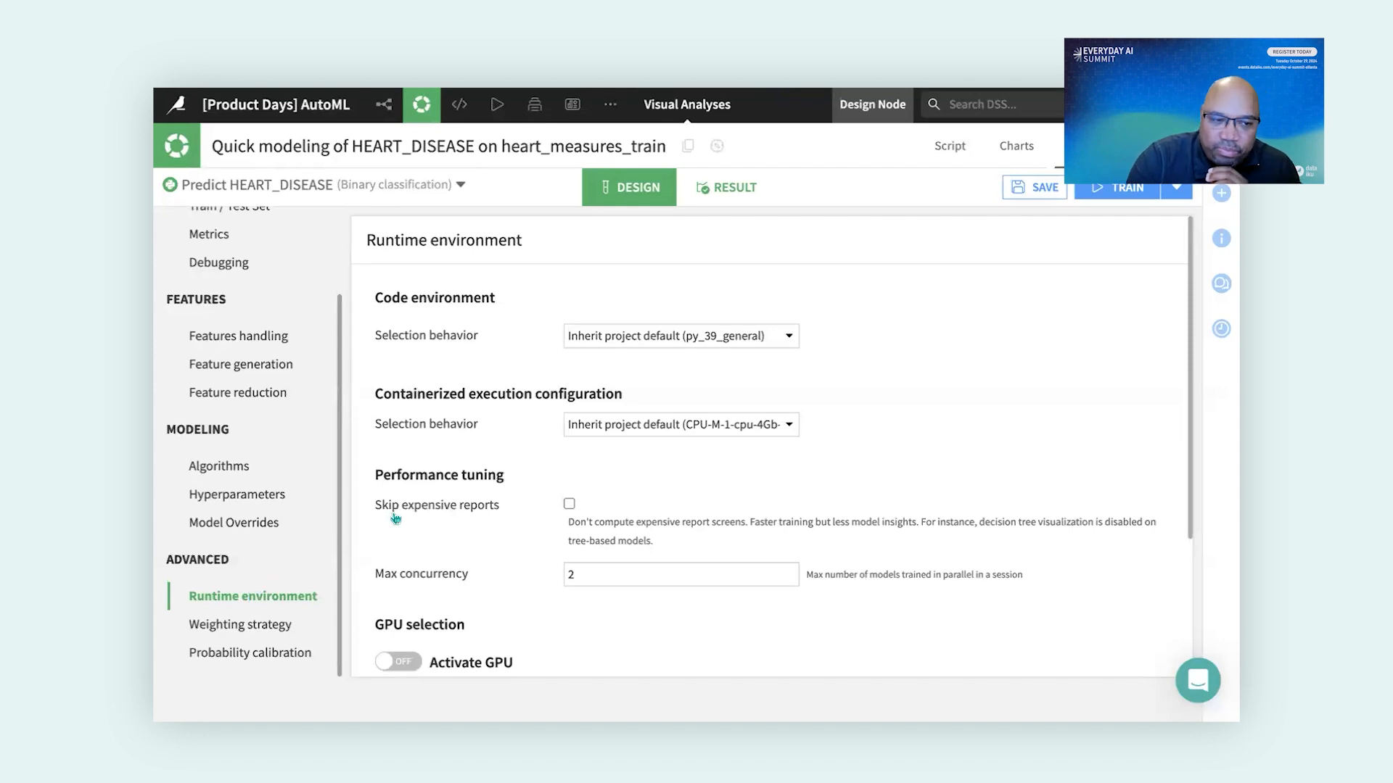
{"action": "left_click", "coordinate": [673, 432]}
{"action": "left_click", "coordinate": [707, 492]}
{"action": "left_click", "coordinate": [698, 465]}
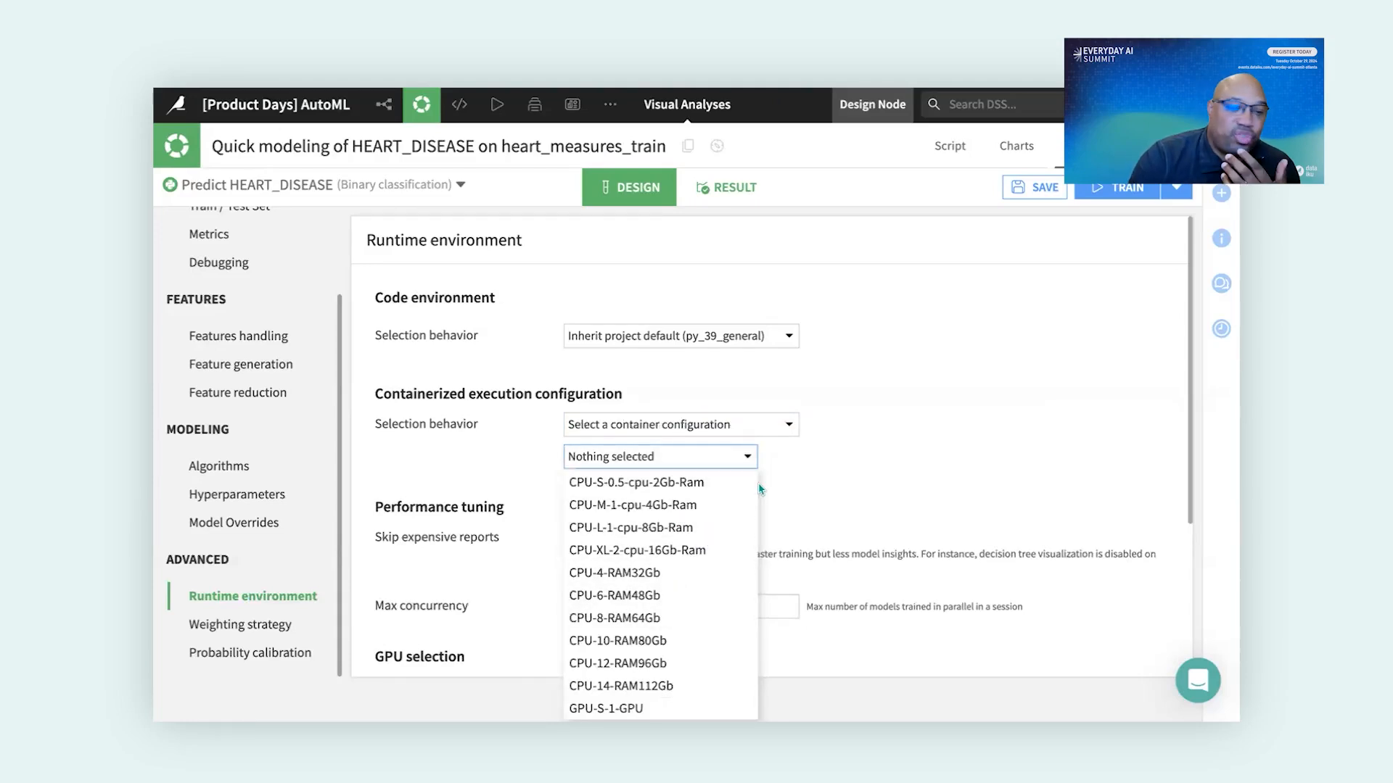
{"action": "left_click", "coordinate": [834, 450]}
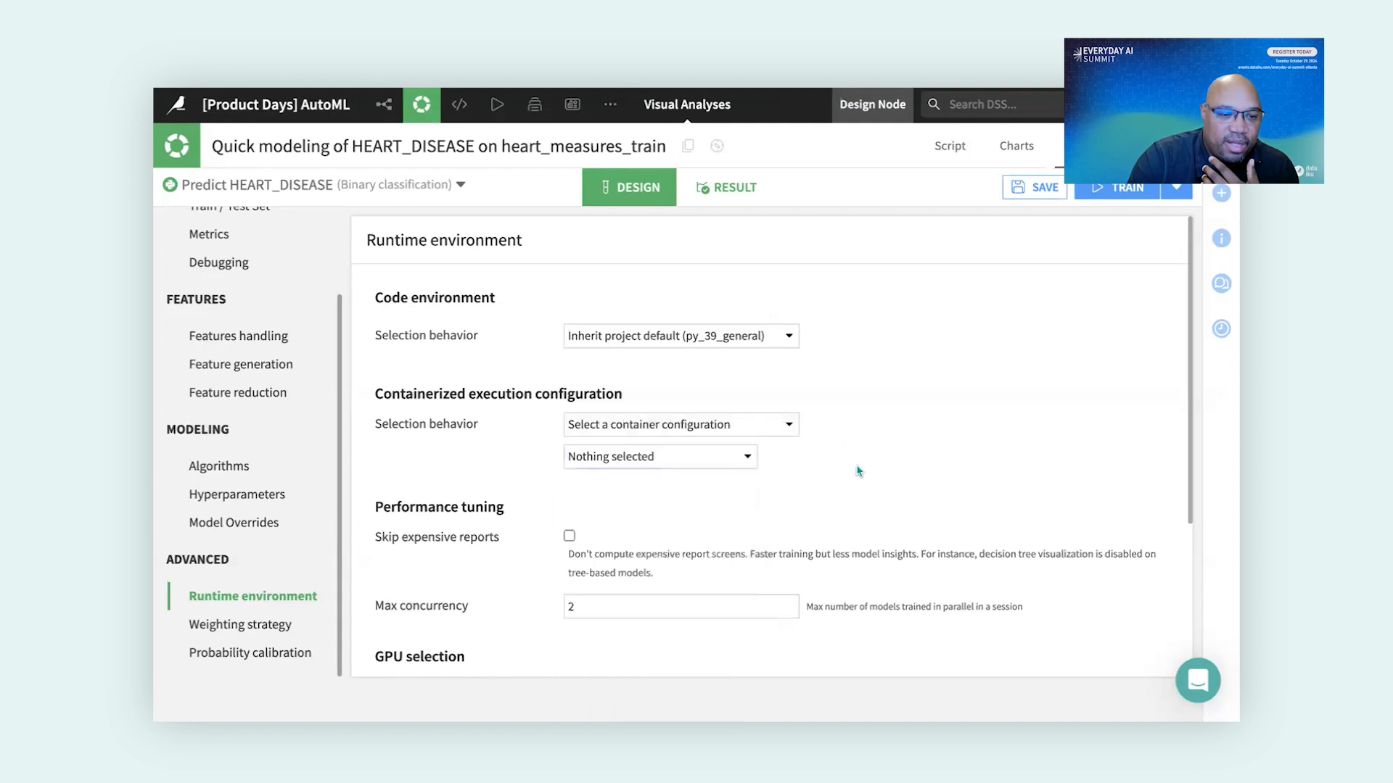
{"action": "scroll", "coordinate": [858, 471], "scroll_direction": "down", "scroll_amount": 3}
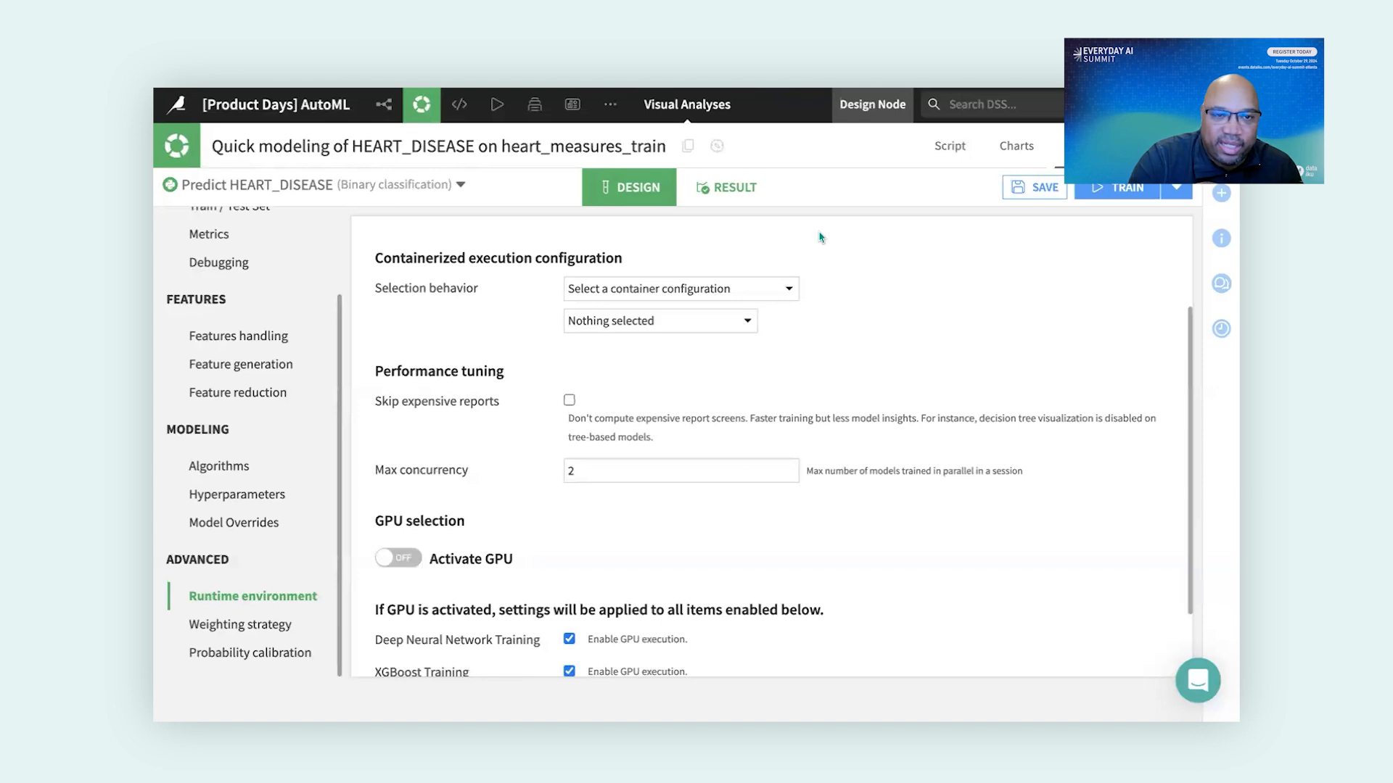
- Open the training results and compare the models' ROC AUC scores across the sessions and the baseline
{"action": "left_click", "coordinate": [732, 190]}
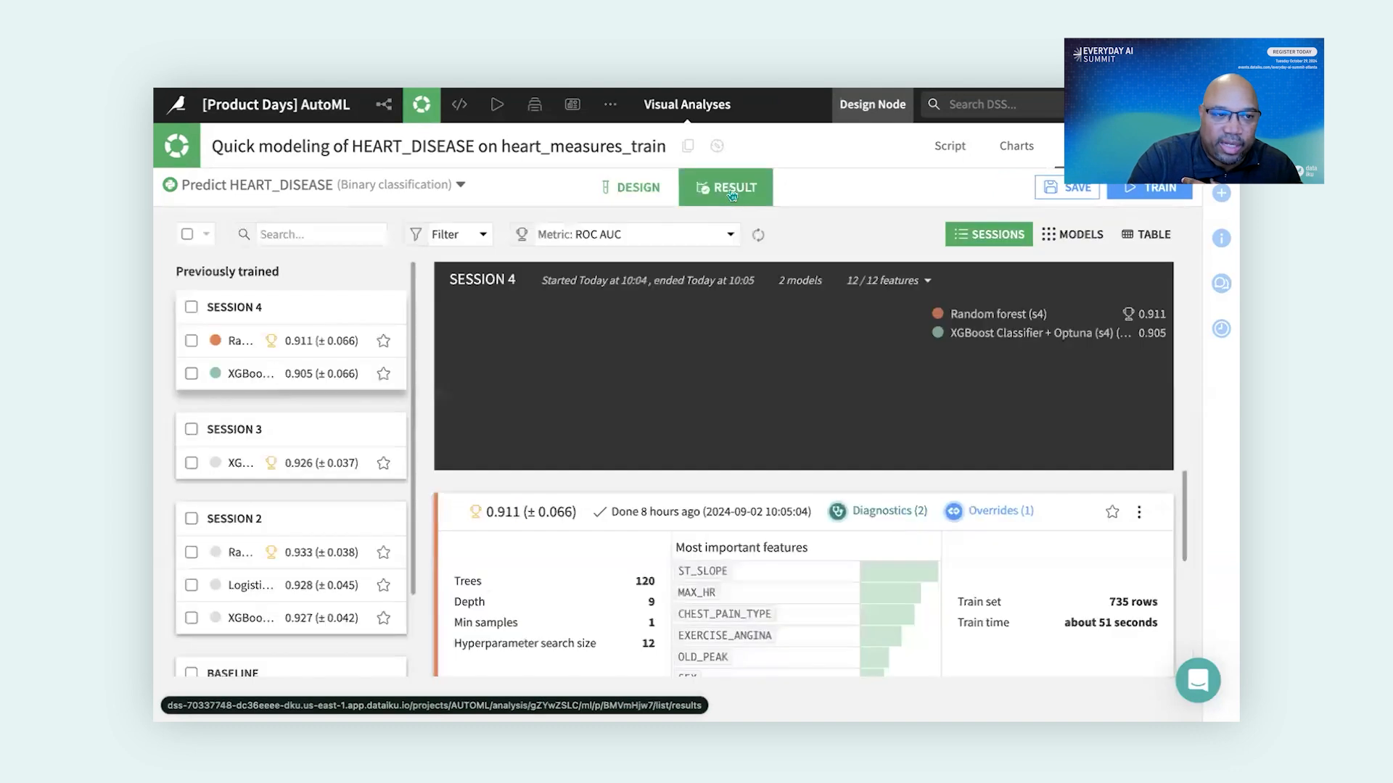
{"action": "scroll", "coordinate": [388, 332], "scroll_direction": "down", "scroll_amount": 3}
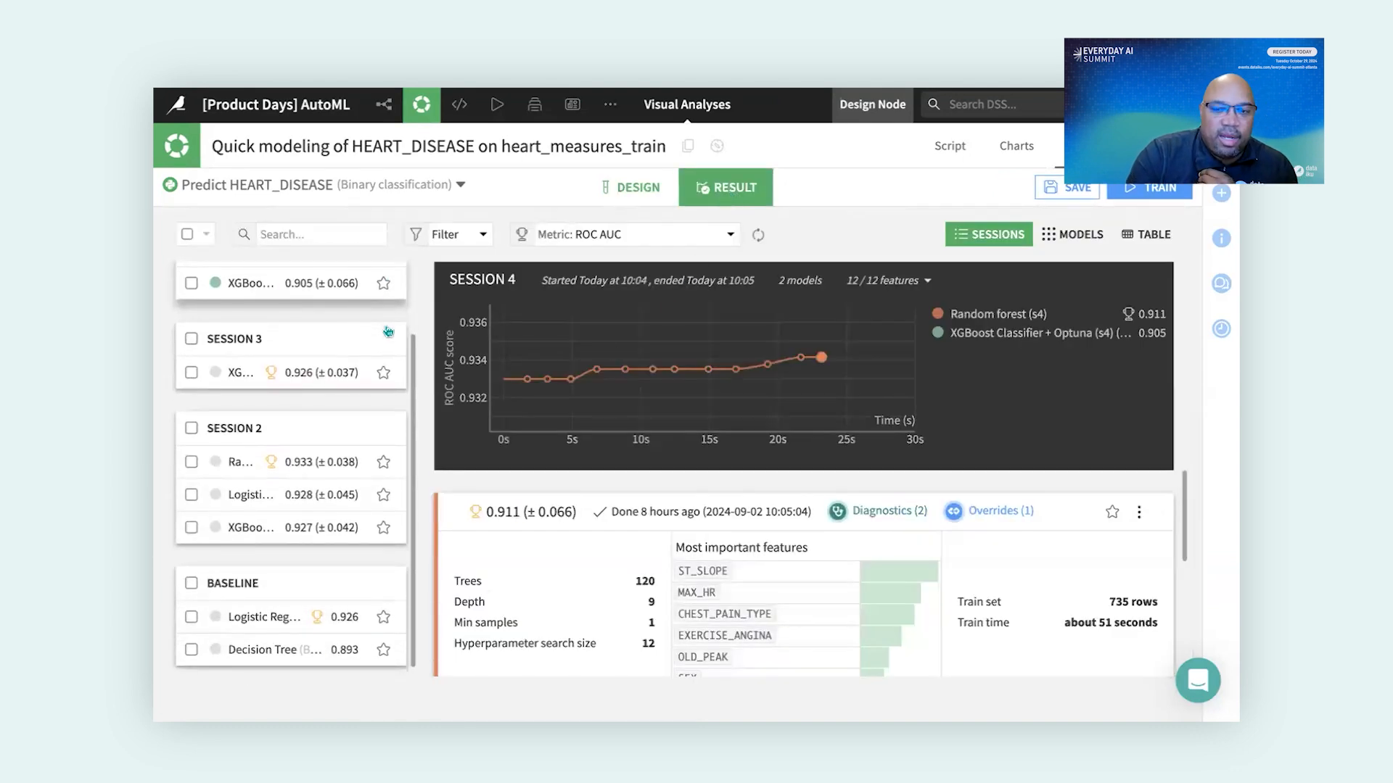
{"action": "mouse_move", "coordinate": [388, 331]}
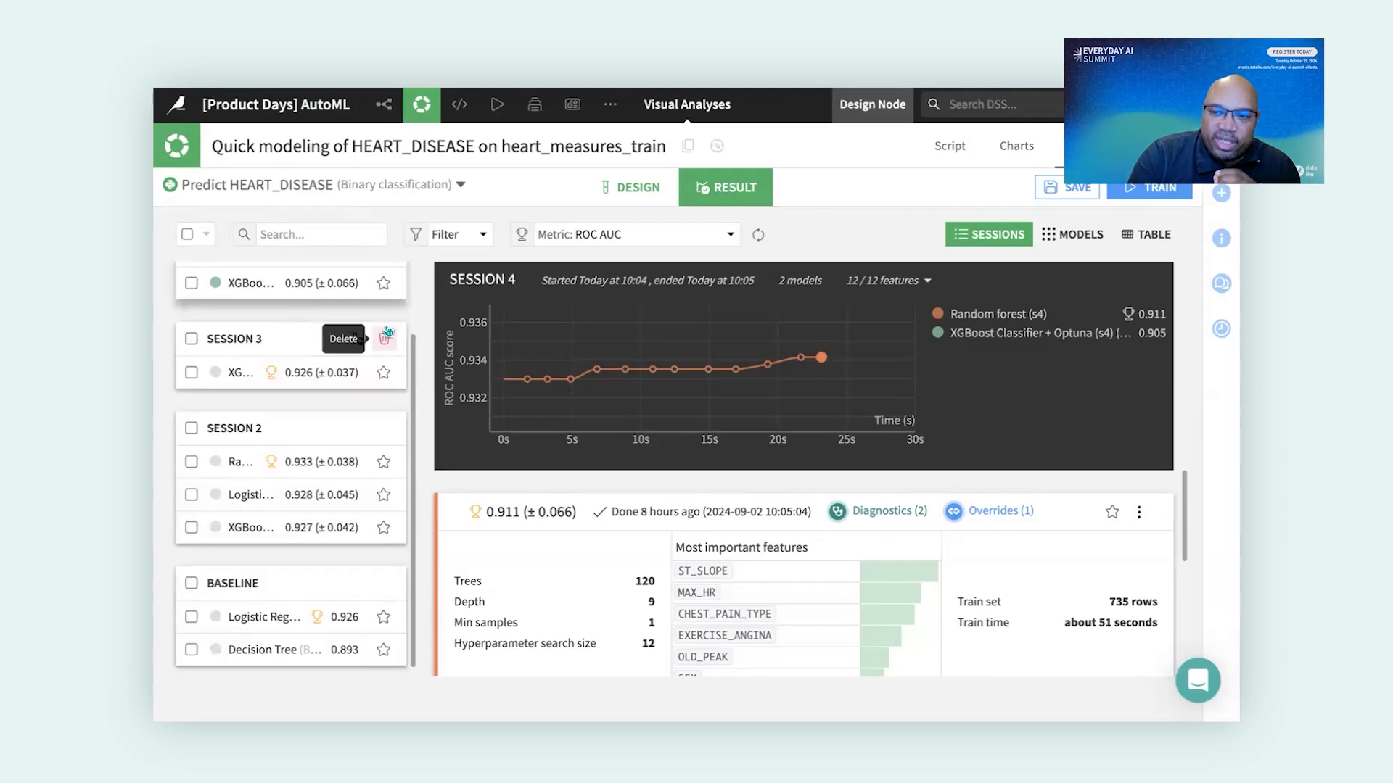
{"action": "scroll", "coordinate": [388, 332], "scroll_direction": "up", "scroll_amount": 3}
{"action": "scroll", "coordinate": [388, 332], "scroll_direction": "up", "scroll_amount": 1}
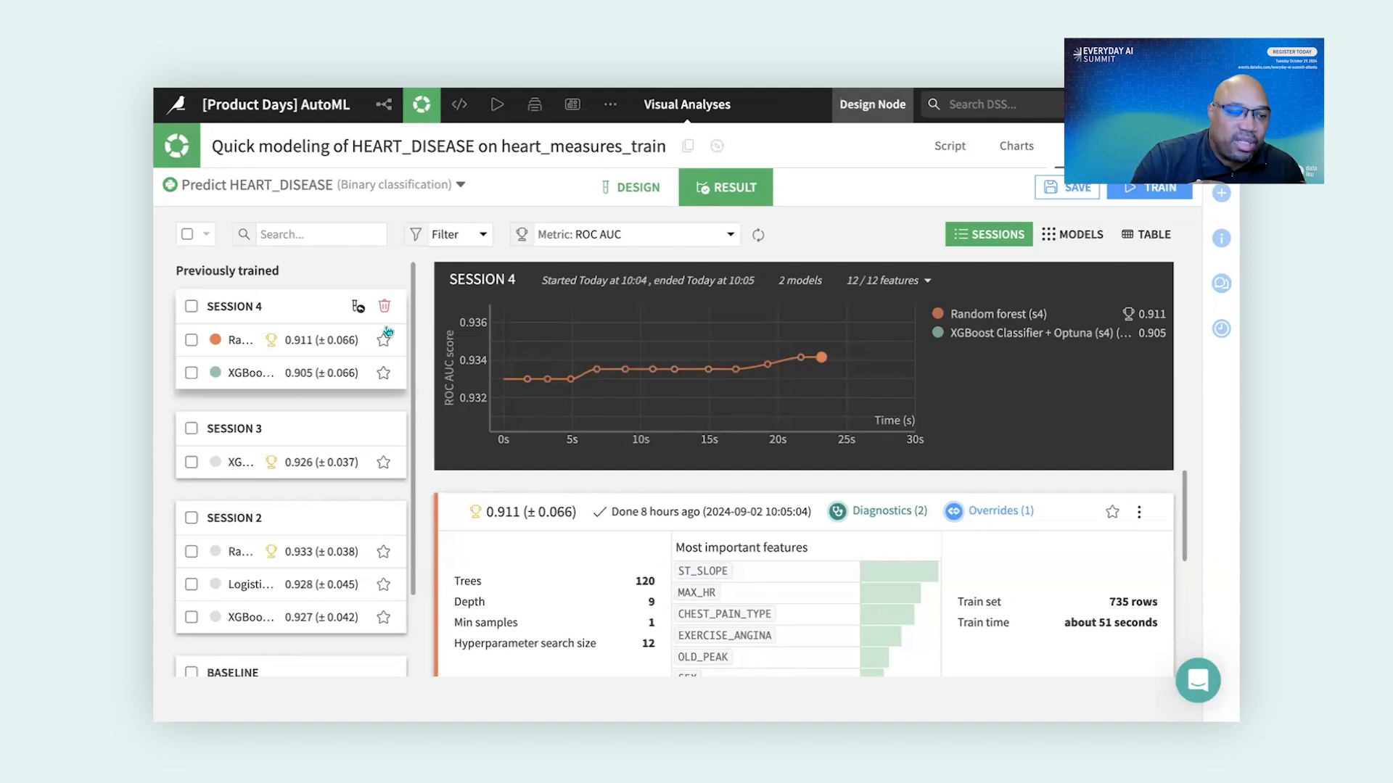
{"action": "scroll", "coordinate": [303, 398], "scroll_direction": "down", "scroll_amount": 3}
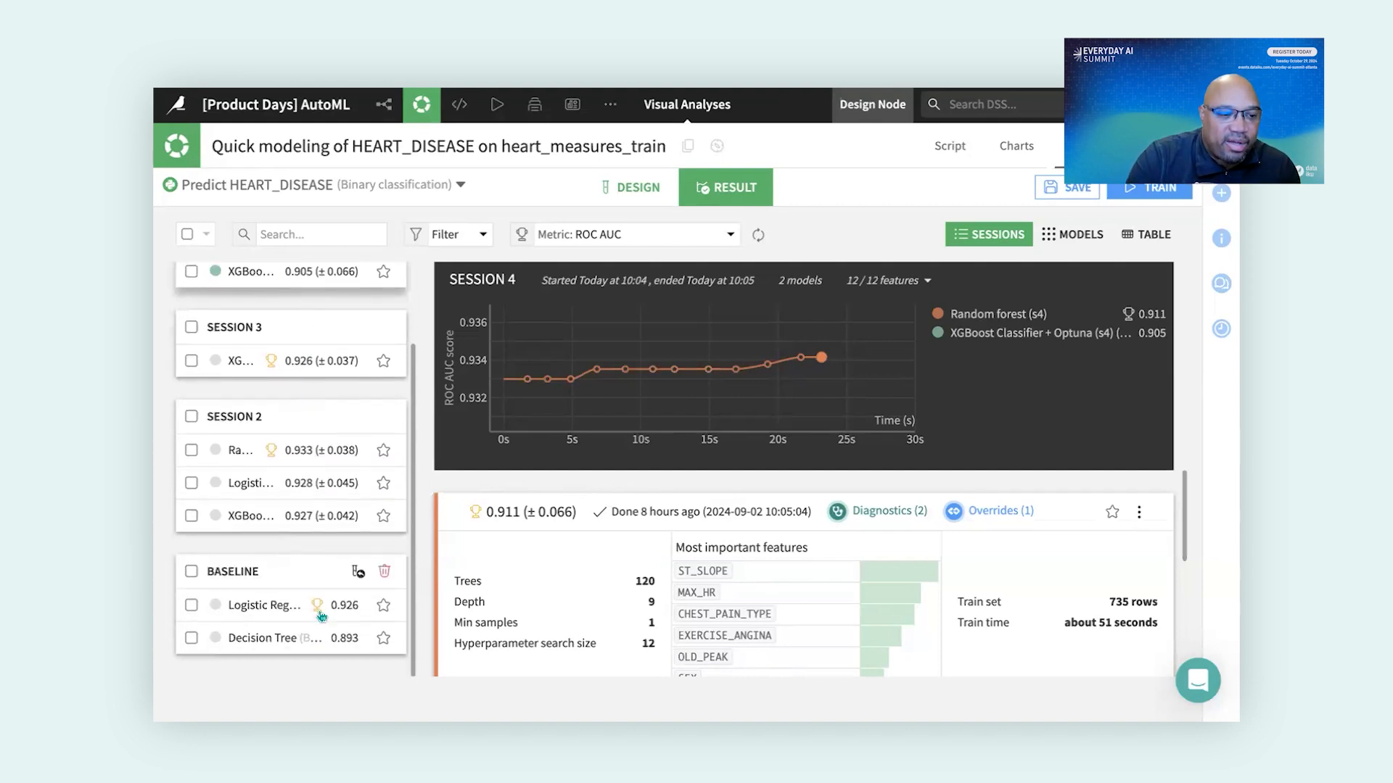
{"action": "scroll", "coordinate": [280, 389], "scroll_direction": "up", "scroll_amount": 3}
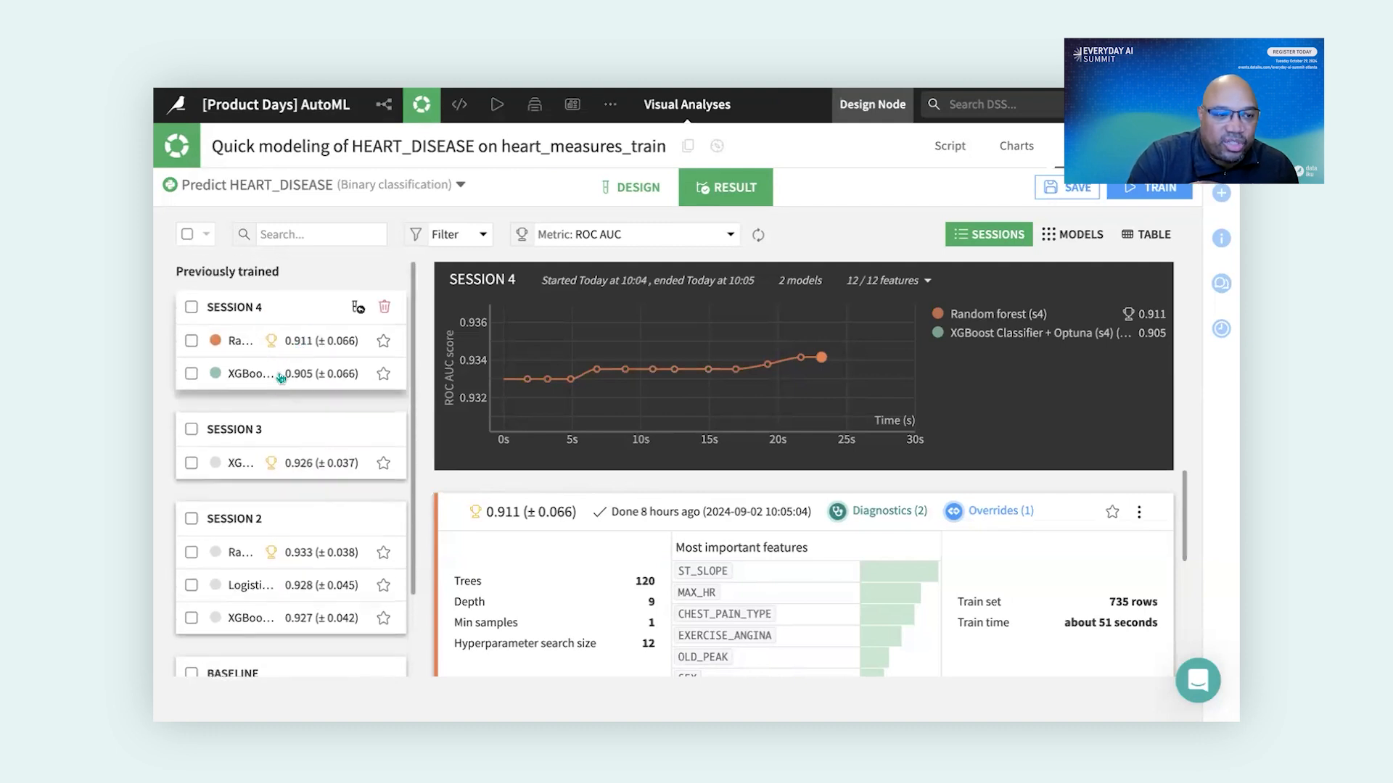
- Select the Session 4 random forest and Session 3 XGBoost models, review the actions available for them, and clear the selection
{"action": "scroll", "coordinate": [281, 377], "scroll_direction": "down", "scroll_amount": 1}
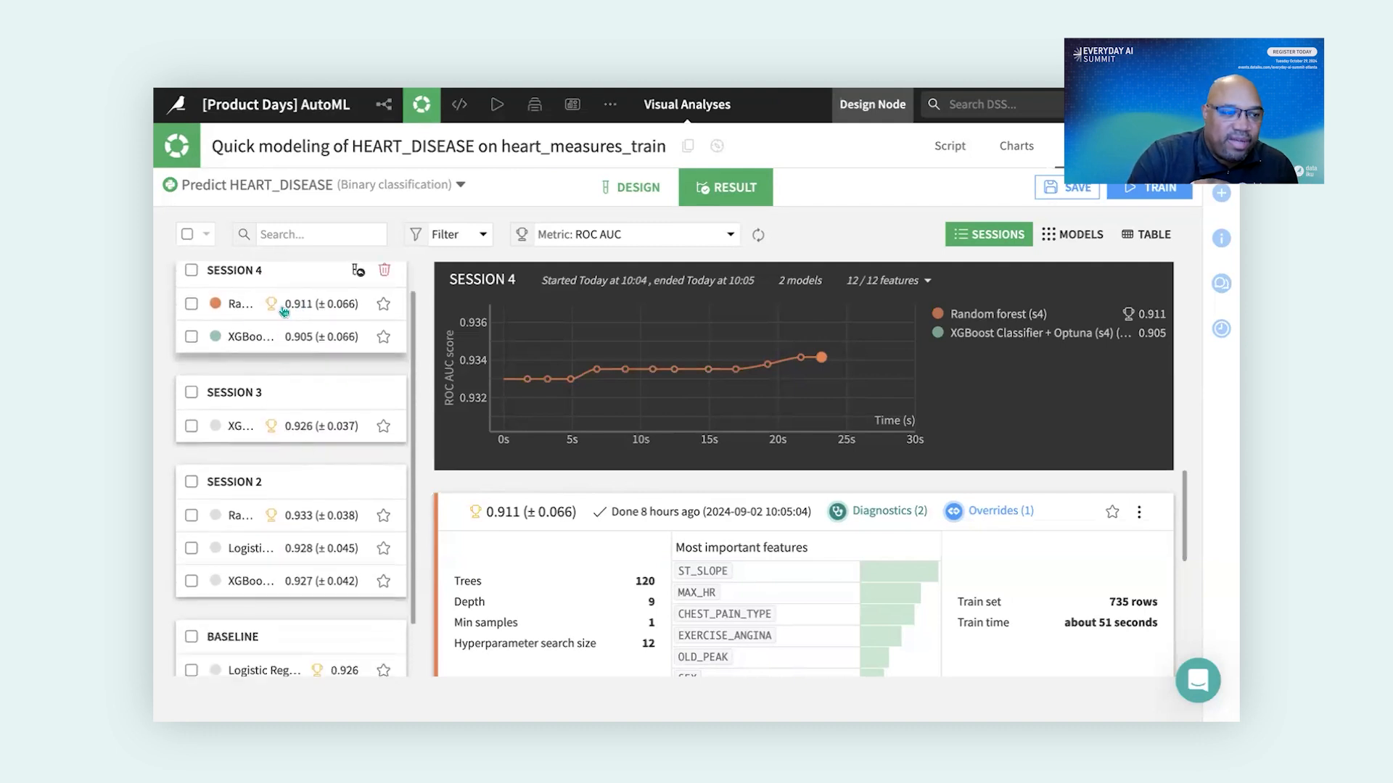
{"action": "left_click", "coordinate": [192, 304]}
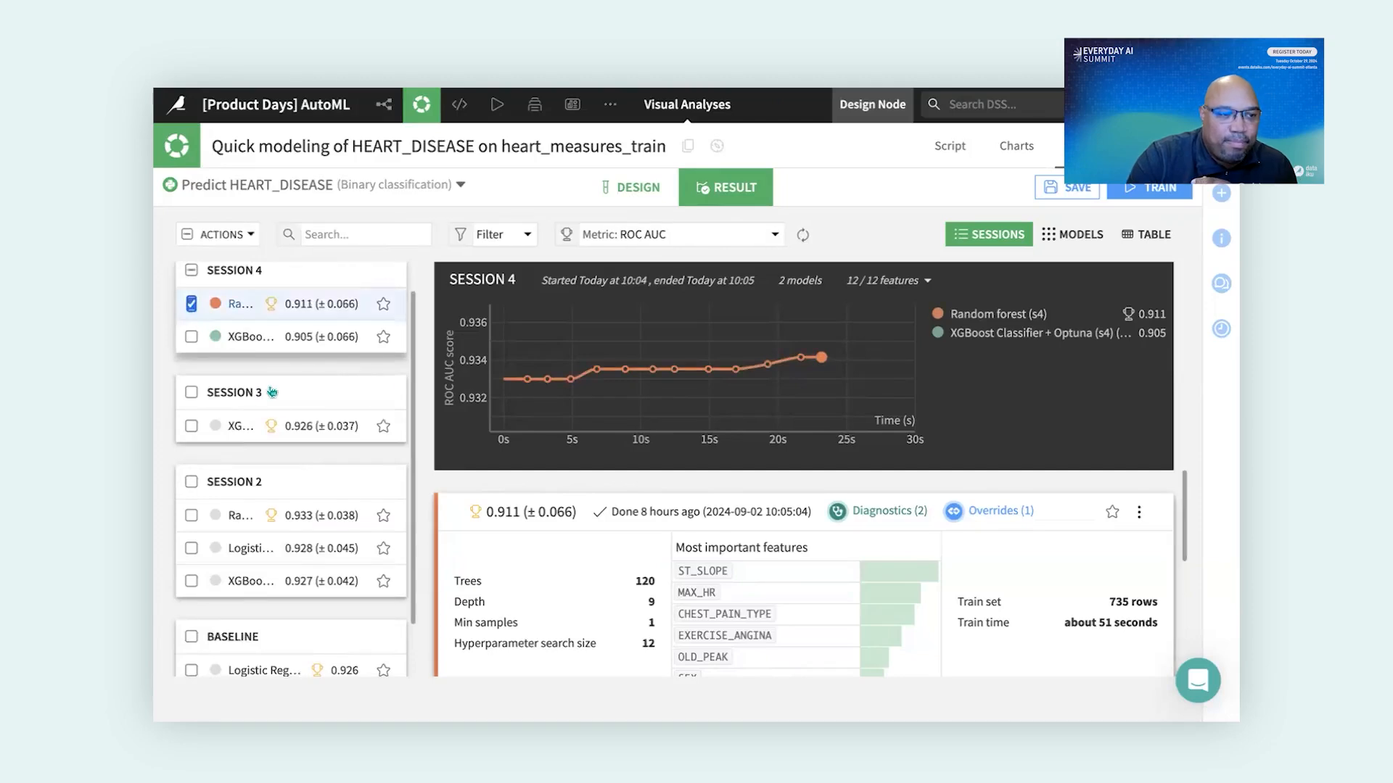
{"action": "left_click", "coordinate": [191, 425]}
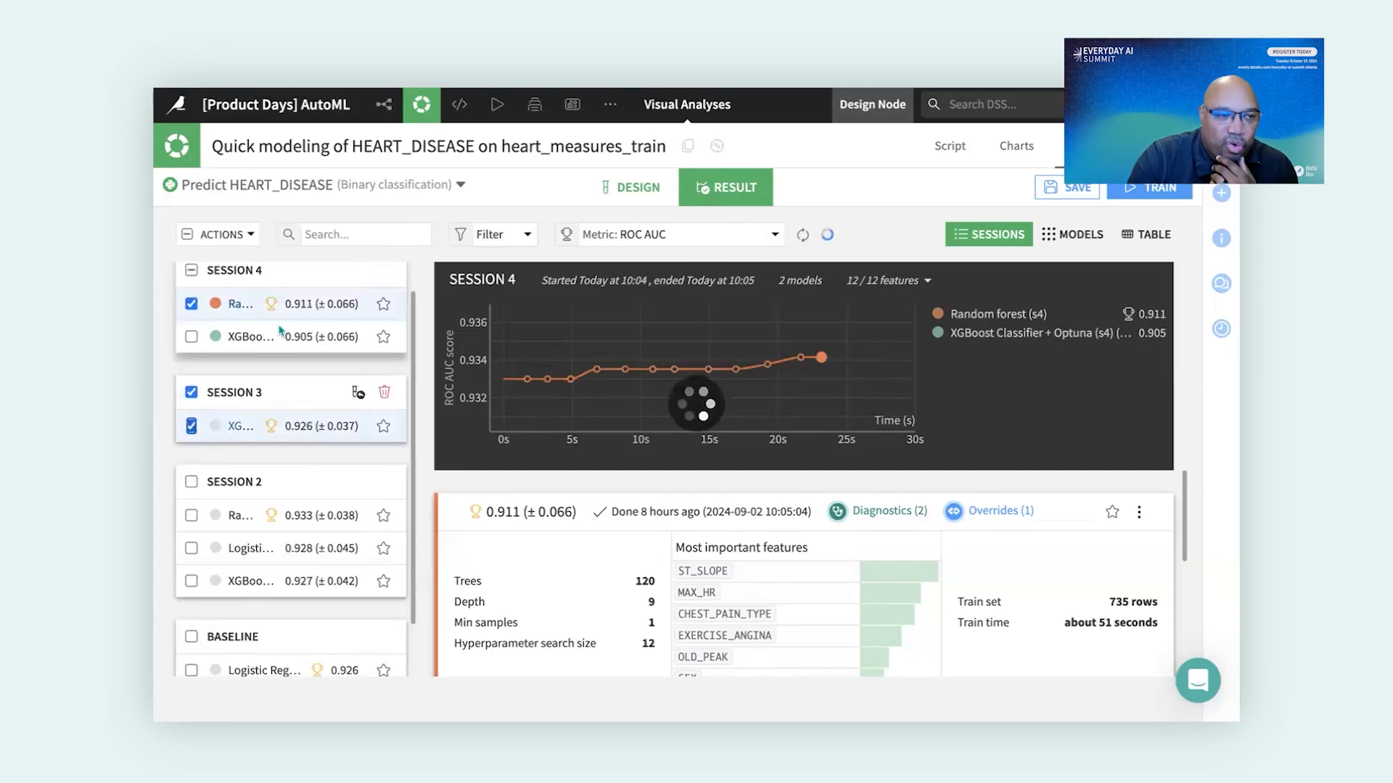
{"action": "left_click", "coordinate": [230, 235]}
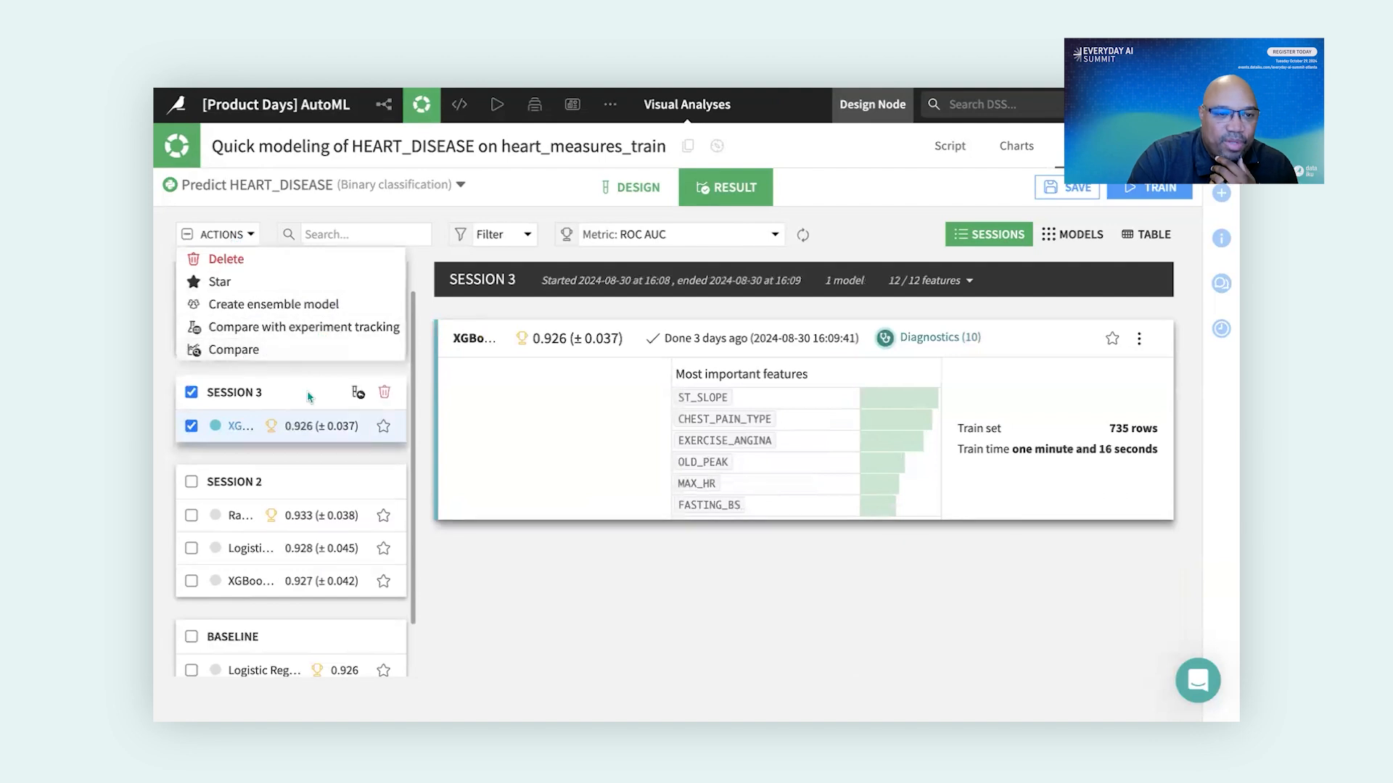
{"action": "left_click", "coordinate": [520, 630]}
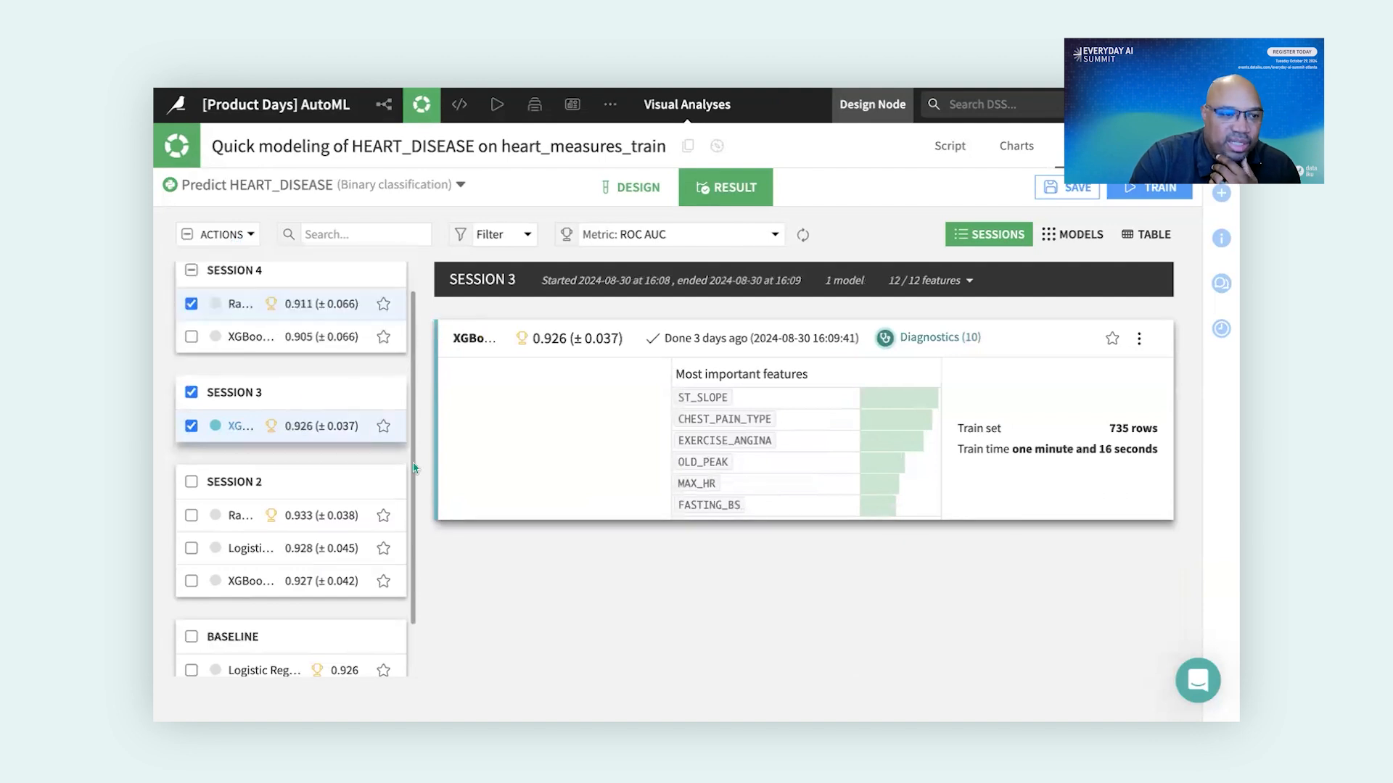
{"action": "left_click", "coordinate": [187, 237]}
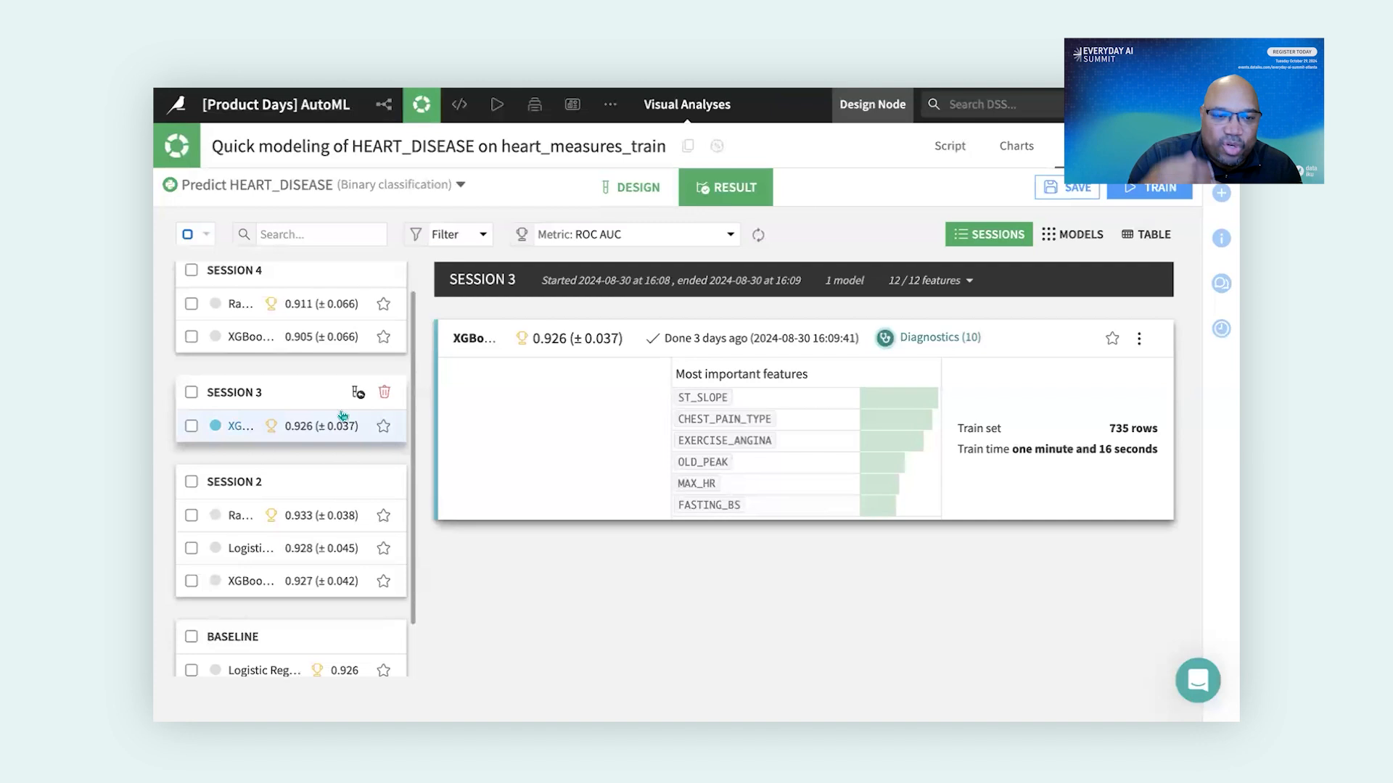
- Review the Session 4 random forest model's results and open its report summary
{"action": "scroll", "coordinate": [303, 388], "scroll_direction": "up", "scroll_amount": 1}
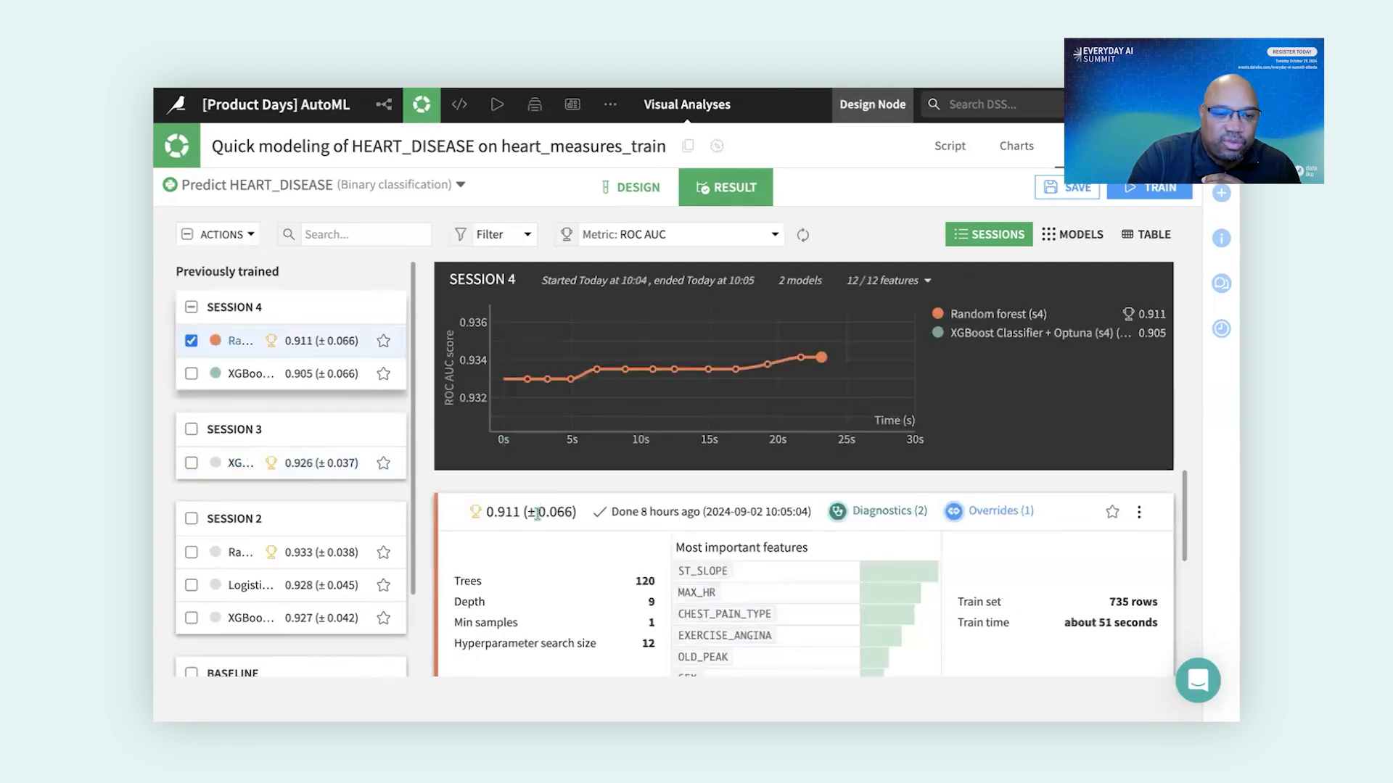
{"action": "scroll", "coordinate": [575, 545], "scroll_direction": "down", "scroll_amount": 1}
{"action": "scroll", "coordinate": [577, 546], "scroll_direction": "up", "scroll_amount": 1}
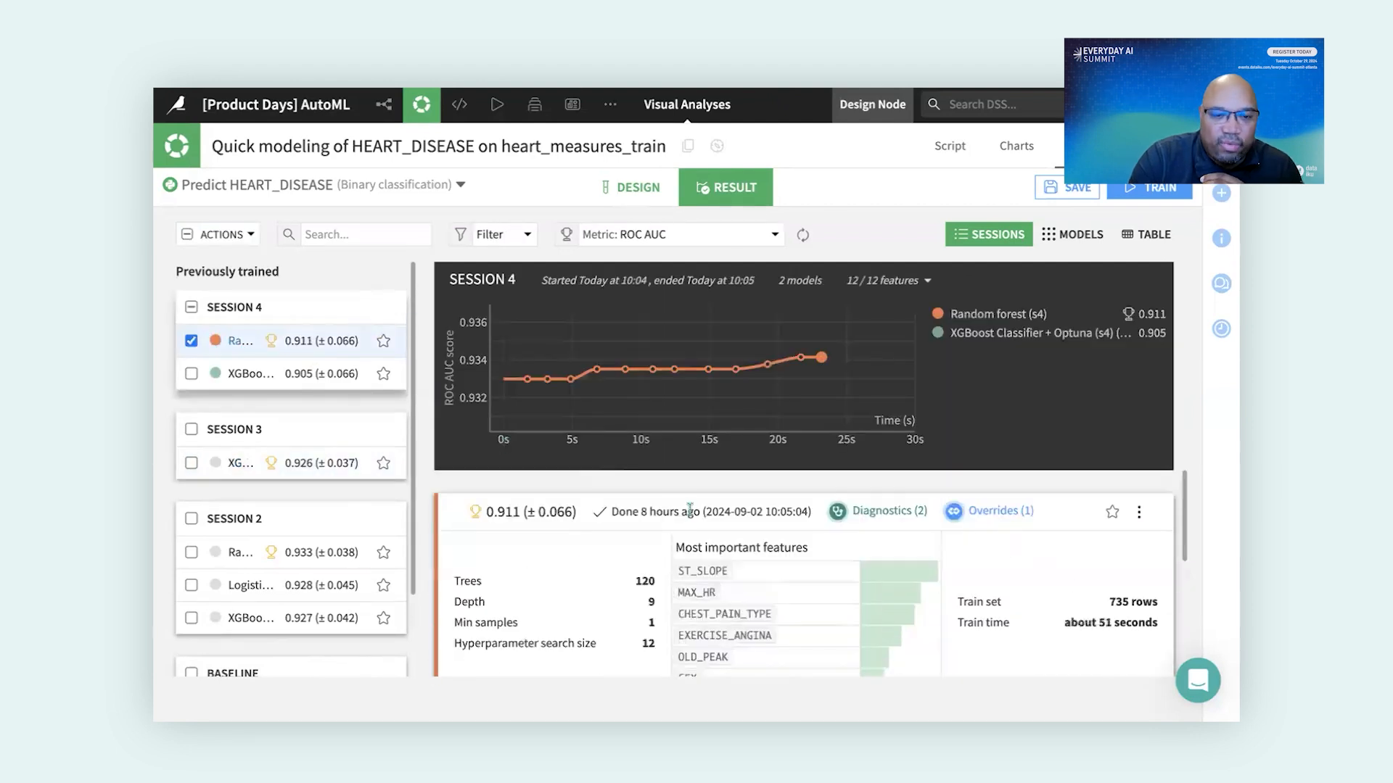
{"action": "left_click", "coordinate": [234, 347]}
{"action": "key", "text": "Return"}
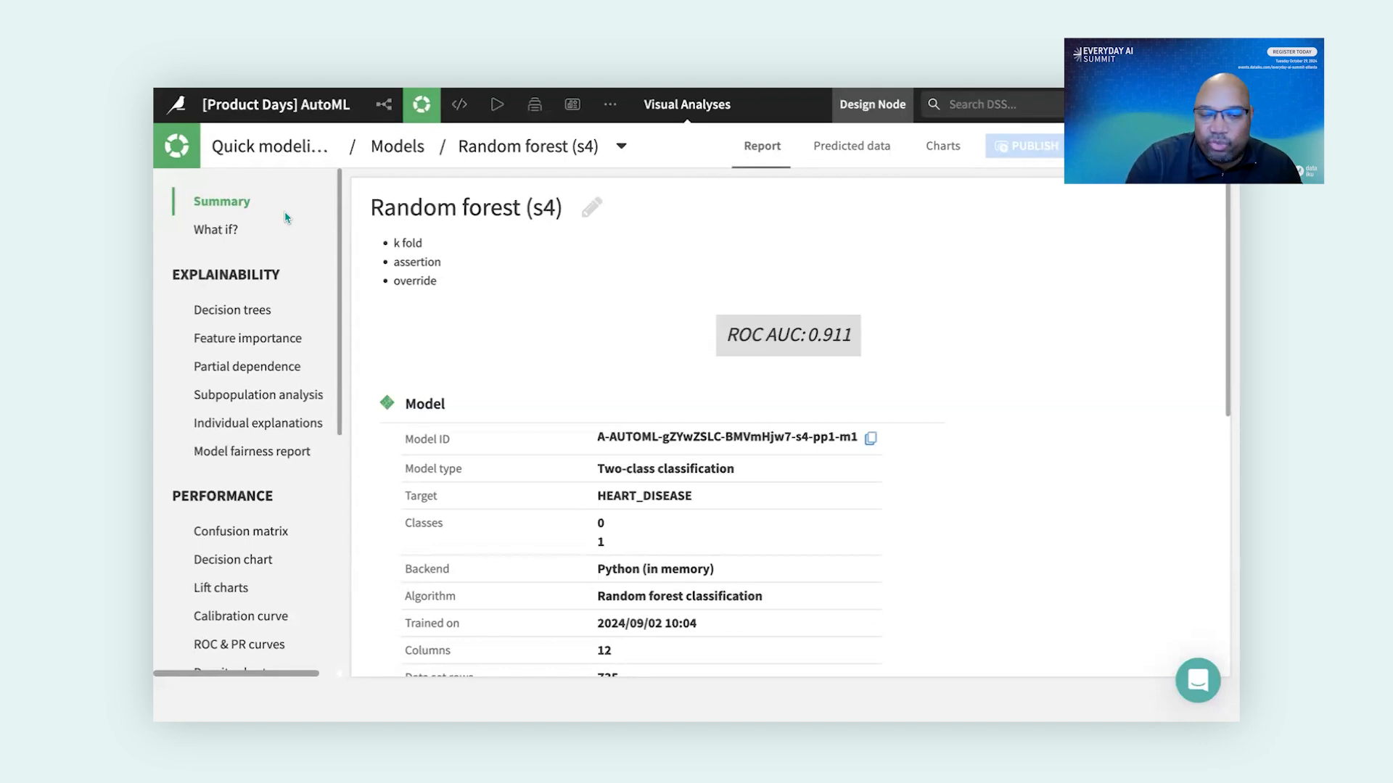
- Set CHEST_PAIN_TYPE to ATA in the model's what-if analysis and review the remaining feature inputs
{"action": "left_click", "coordinate": [227, 231]}
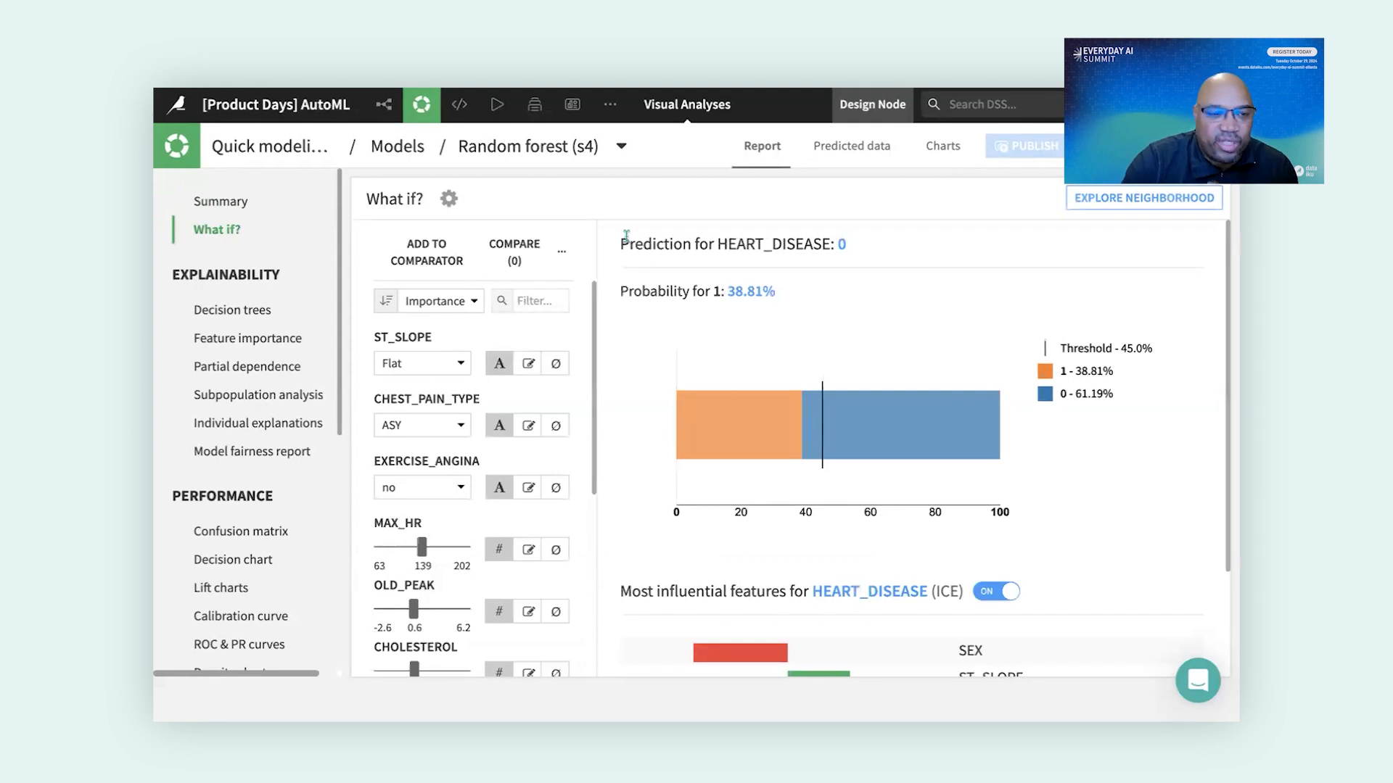
{"action": "left_click", "coordinate": [453, 427]}
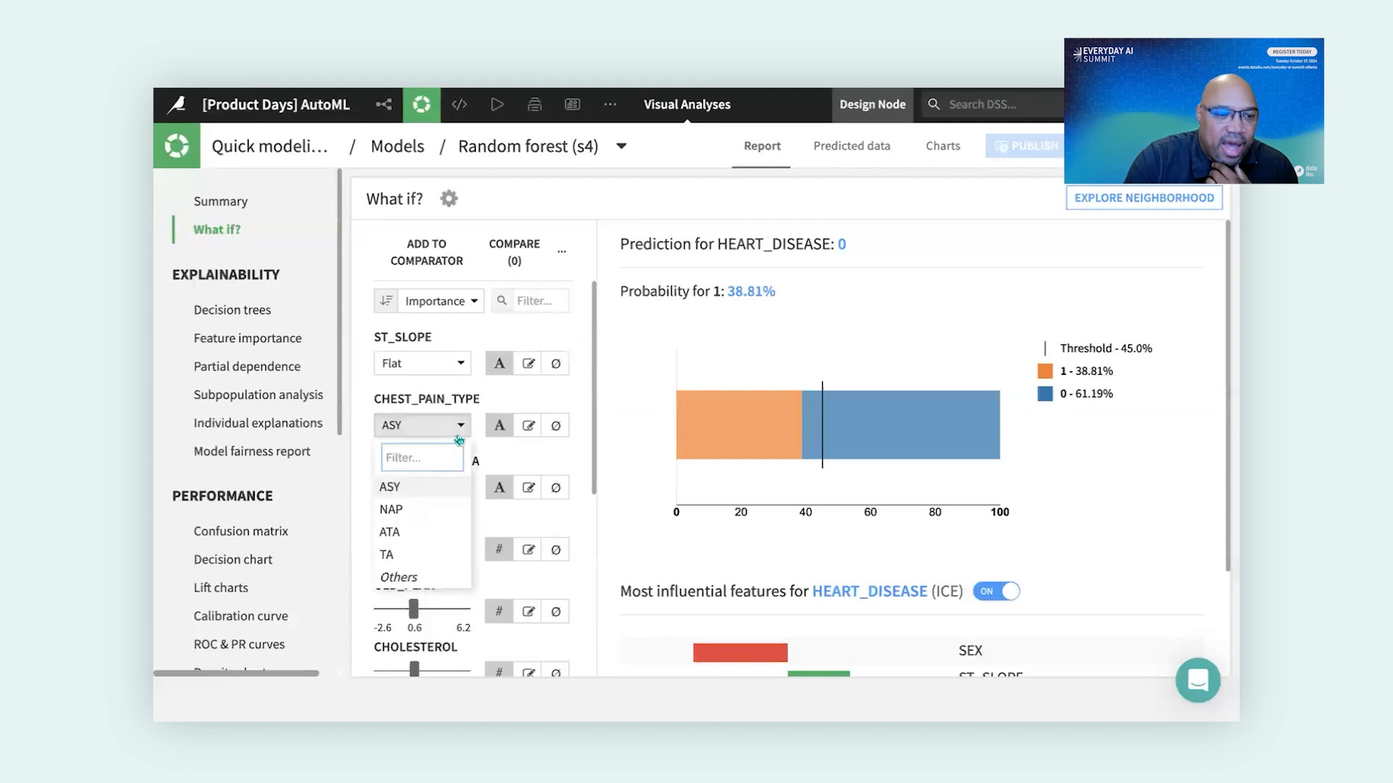
{"action": "left_click", "coordinate": [428, 534]}
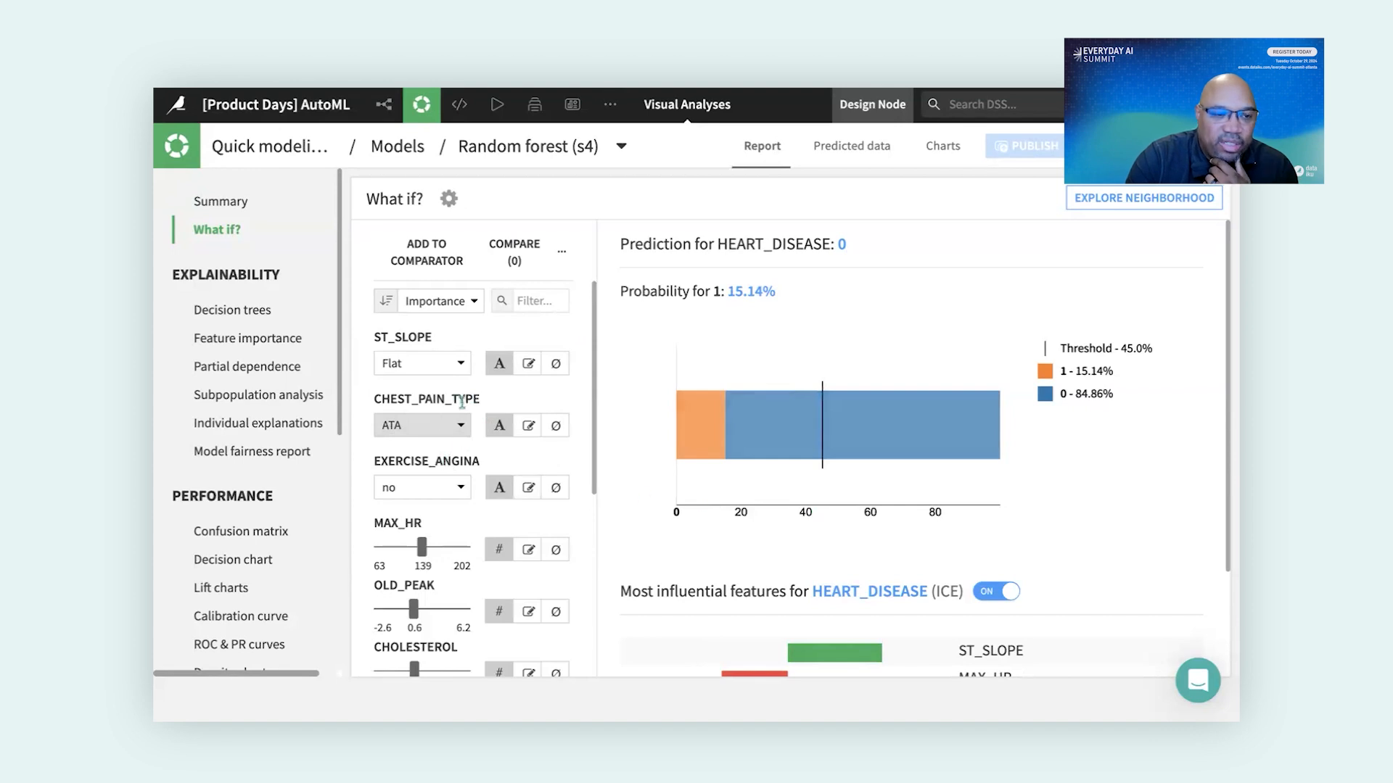
{"action": "scroll", "coordinate": [457, 415], "scroll_direction": "down", "scroll_amount": 5}
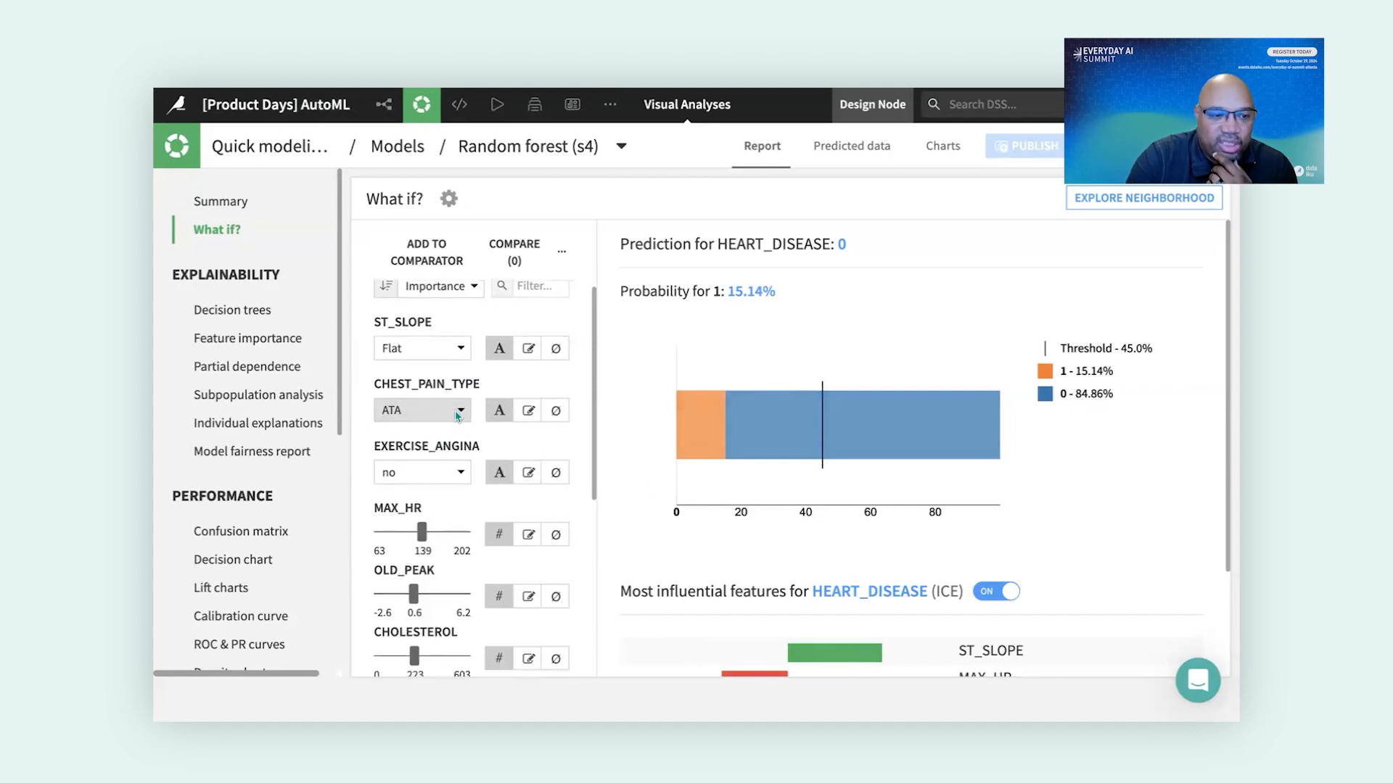
{"action": "scroll", "coordinate": [457, 415], "scroll_direction": "down", "scroll_amount": 2}
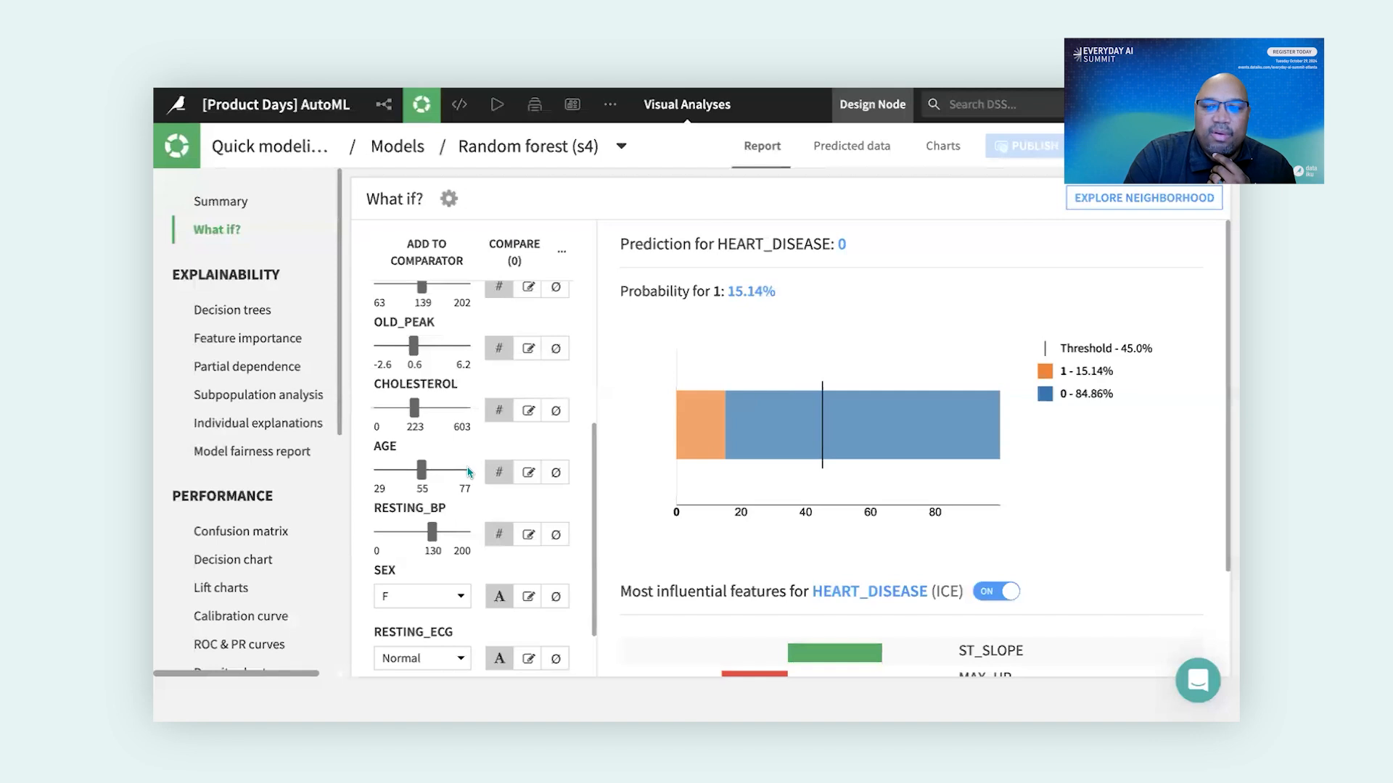
{"action": "scroll", "coordinate": [468, 472], "scroll_direction": "down", "scroll_amount": 1}
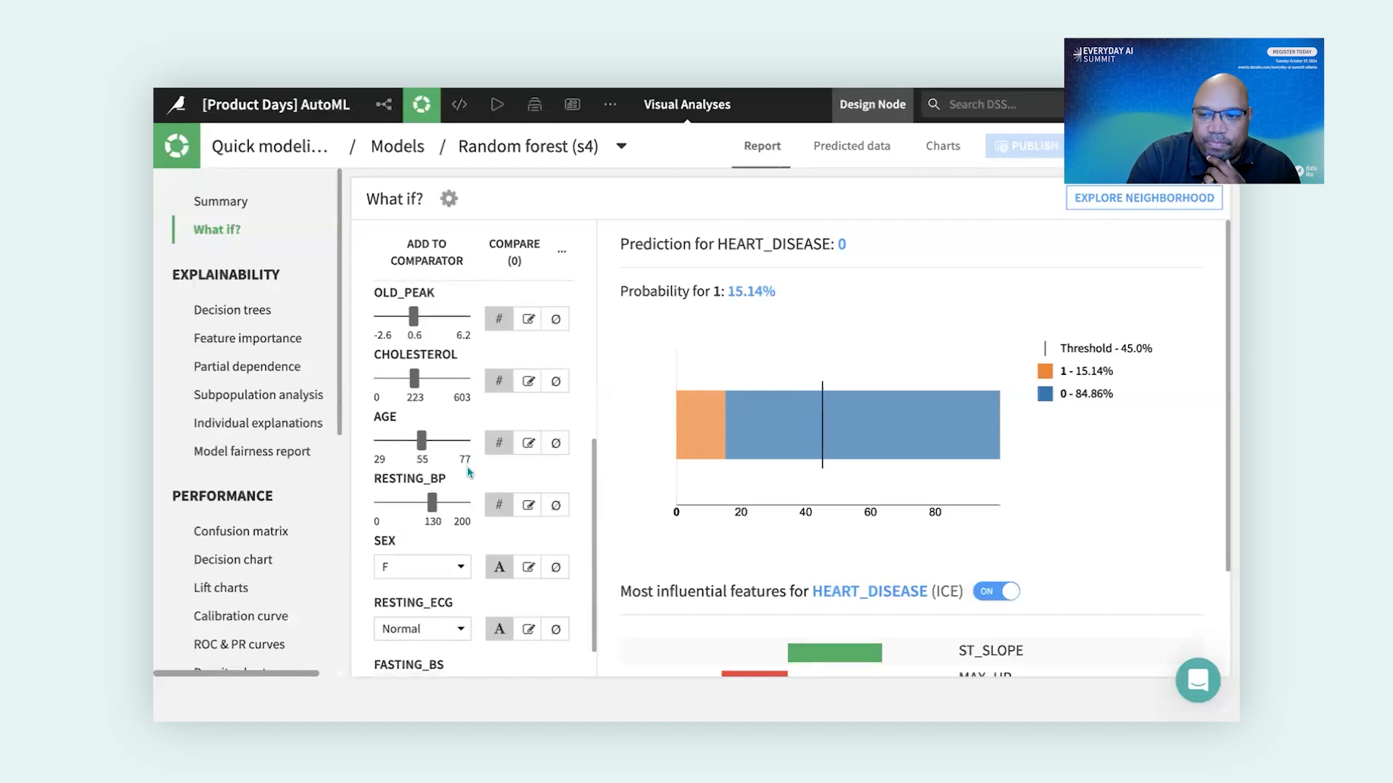
- Open the random forest's feature importance and review the absolute Shapley importance of each feature
{"action": "left_click", "coordinate": [254, 345]}
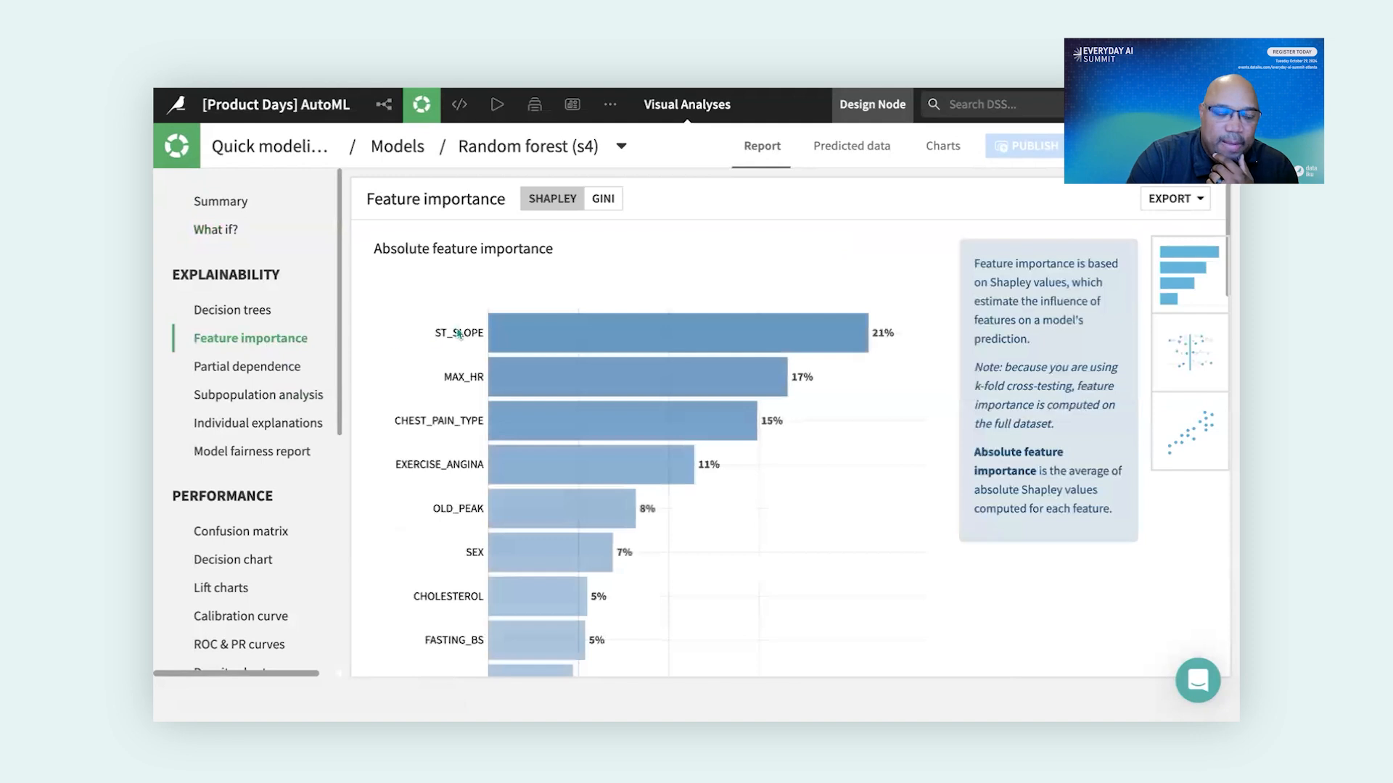
{"action": "scroll", "coordinate": [412, 333], "scroll_direction": "down", "scroll_amount": 3}
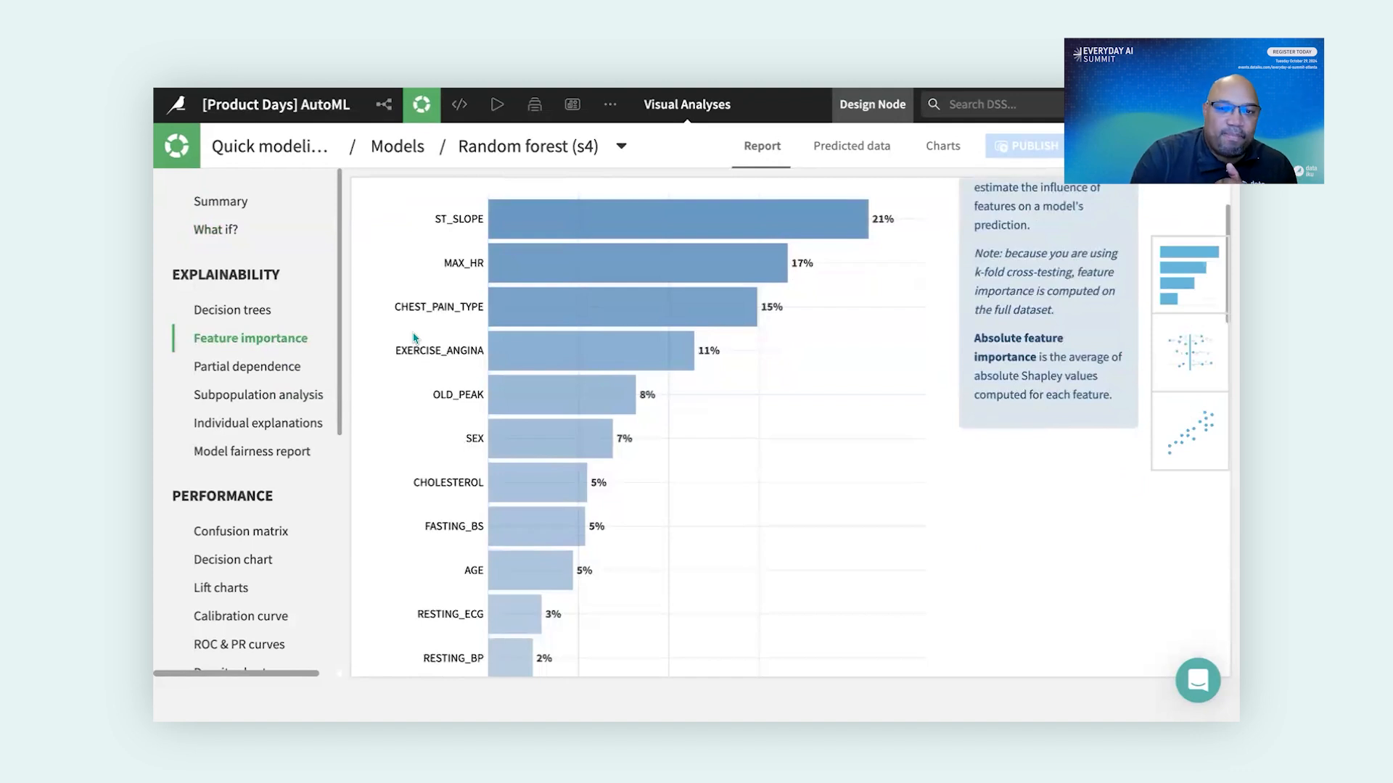
{"action": "scroll", "coordinate": [414, 337], "scroll_direction": "up", "scroll_amount": 1}
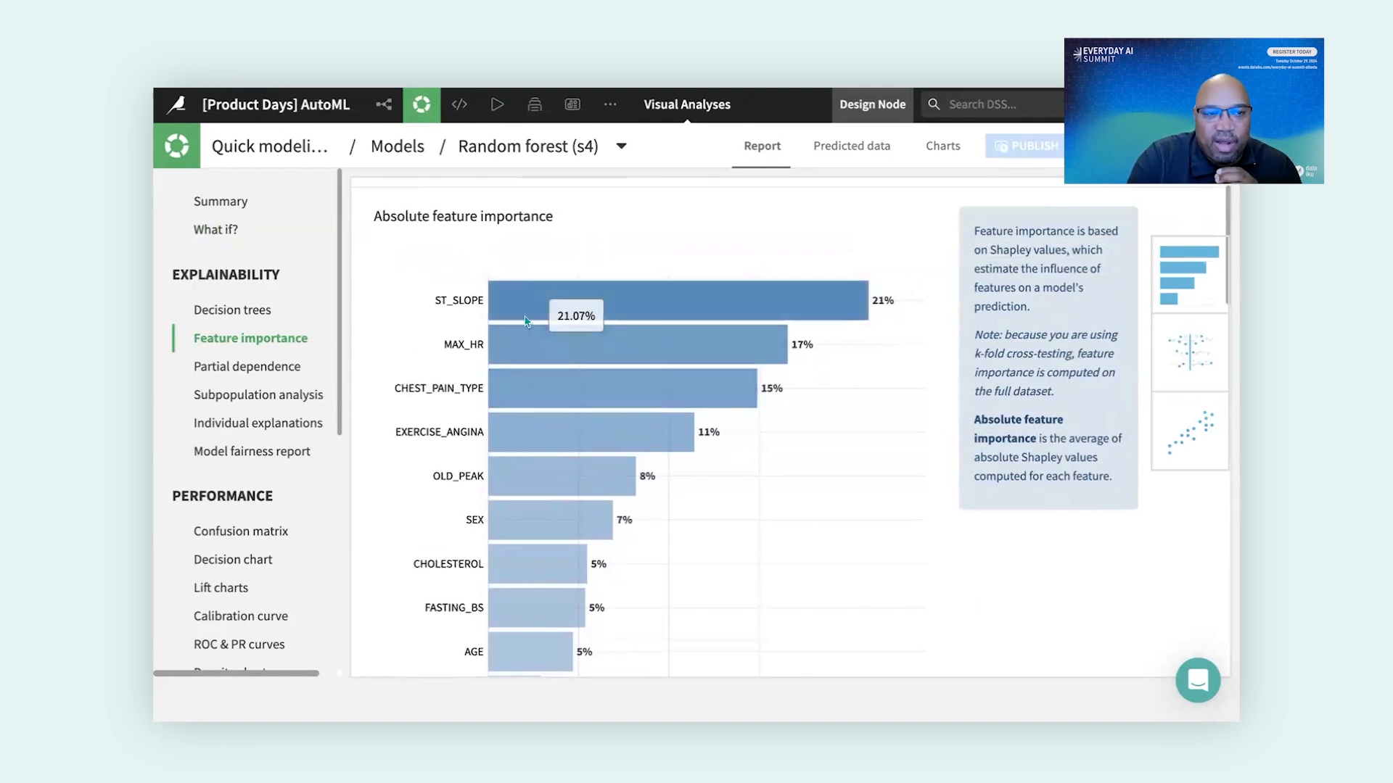
{"action": "scroll", "coordinate": [527, 321], "scroll_direction": "down", "scroll_amount": 1}
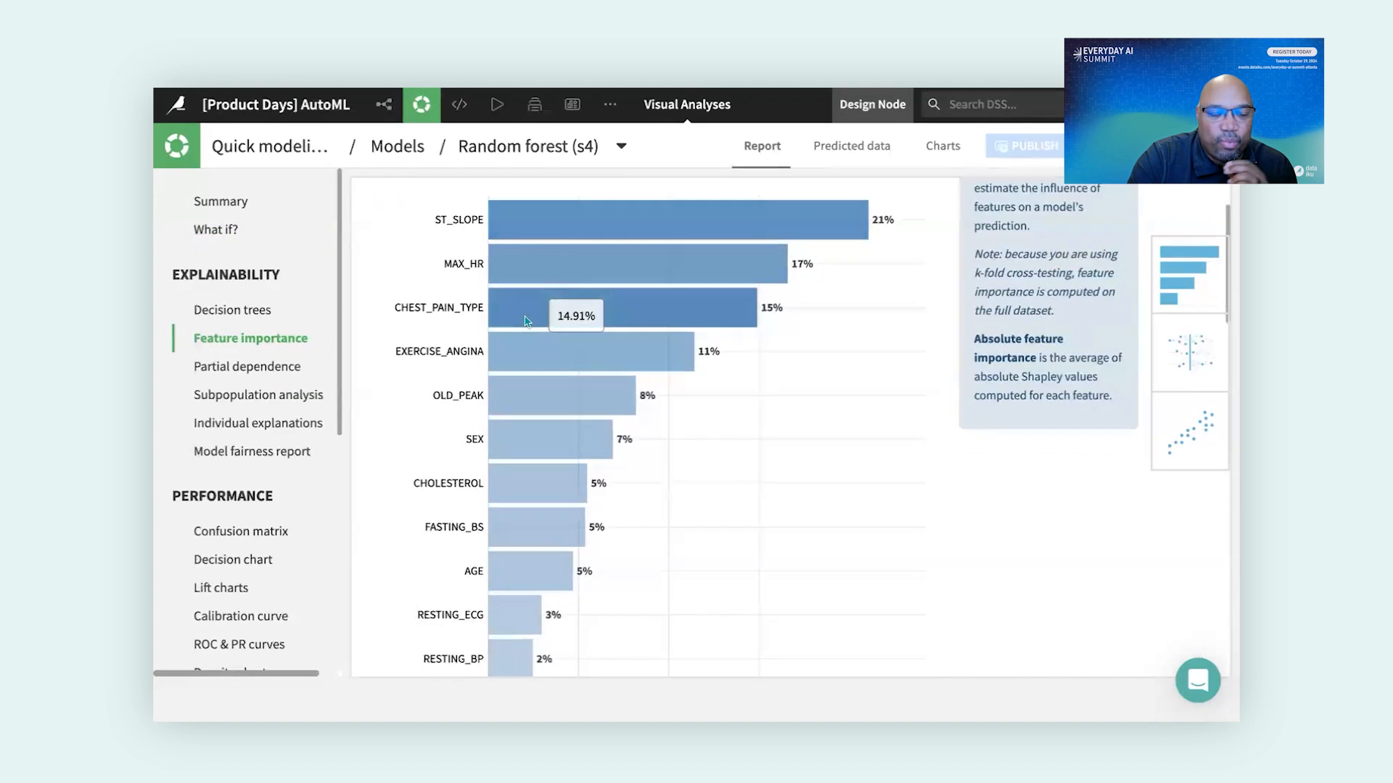
{"action": "scroll", "coordinate": [525, 319], "scroll_direction": "down", "scroll_amount": 3}
{"action": "scroll", "coordinate": [524, 315], "scroll_direction": "down", "scroll_amount": 2}
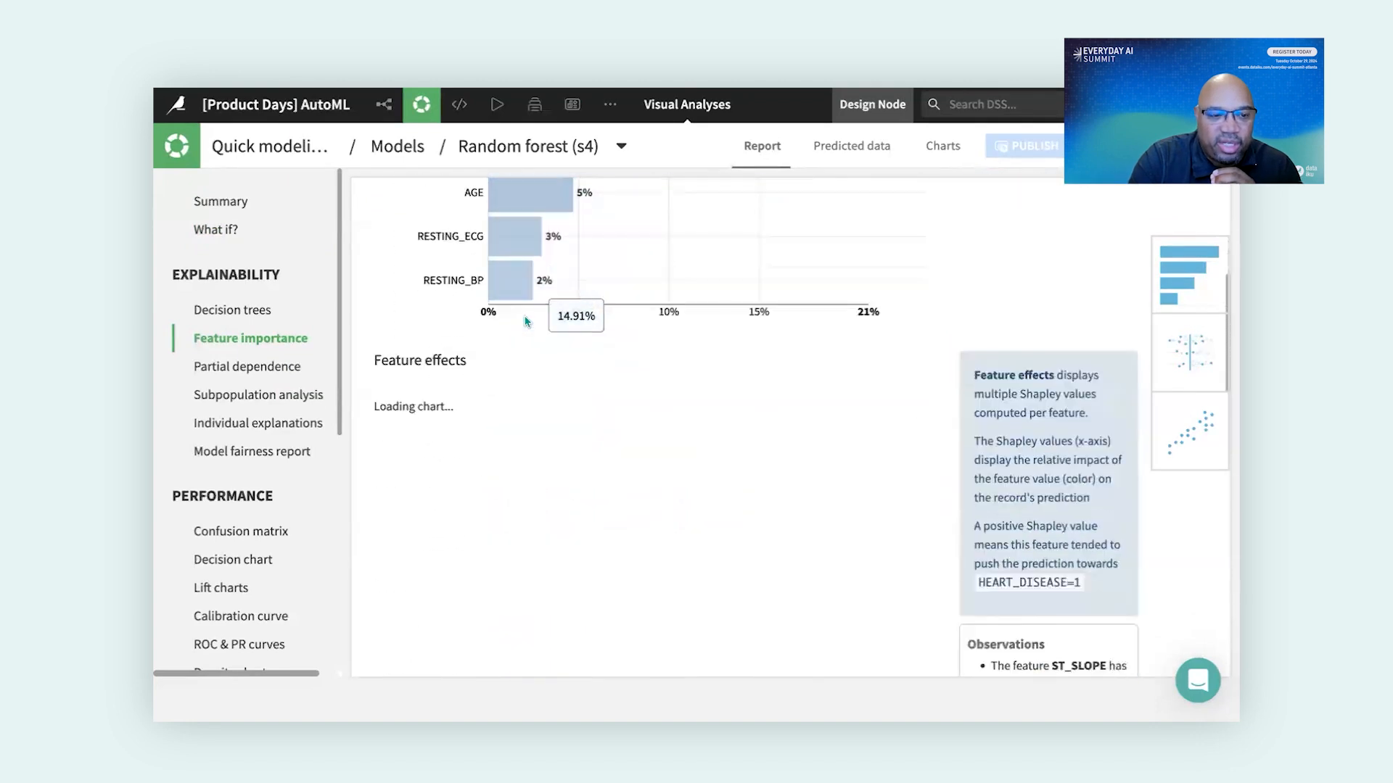
- Examine the feature effects plot and its observations on how feature values push the heart disease prediction
{"action": "scroll", "coordinate": [547, 428], "scroll_direction": "down", "scroll_amount": 2}
{"action": "scroll", "coordinate": [546, 428], "scroll_direction": "down", "scroll_amount": 1}
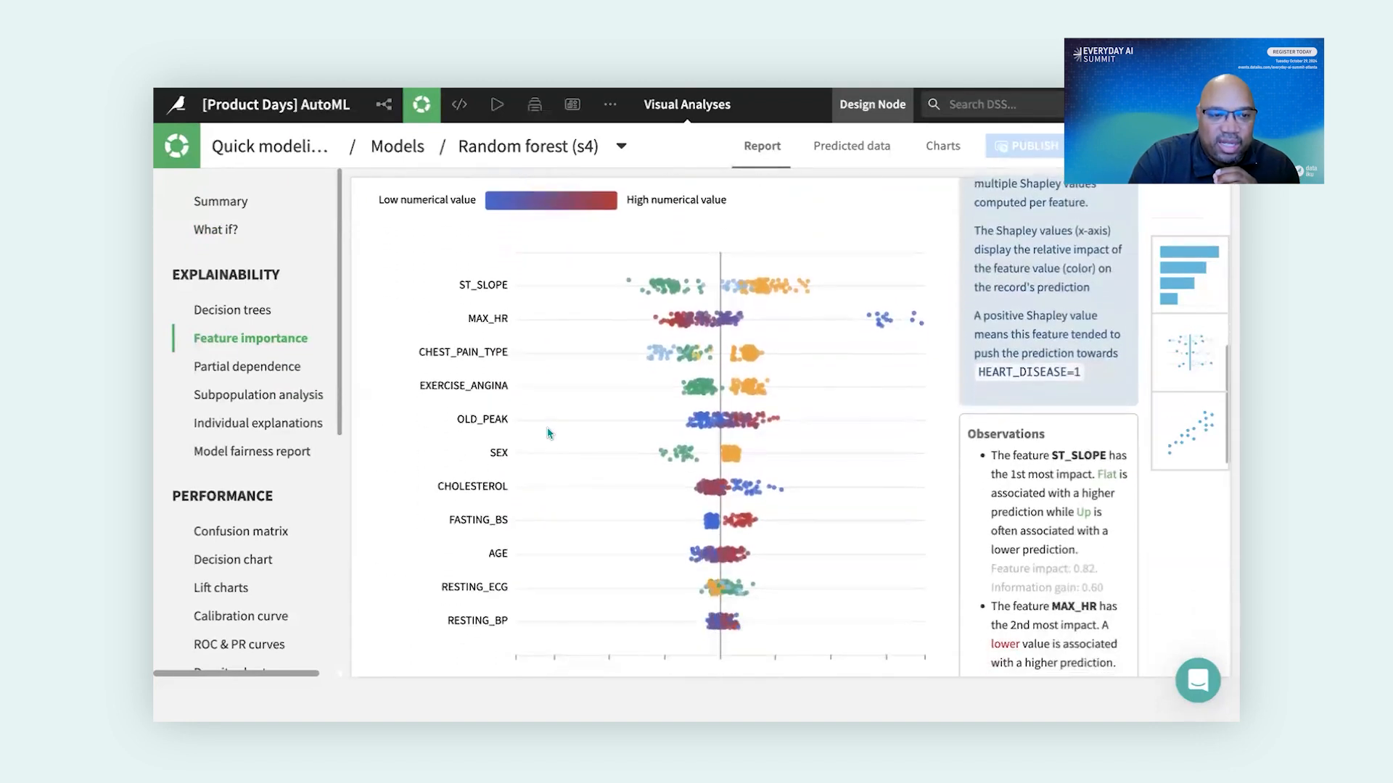
{"action": "scroll", "coordinate": [547, 427], "scroll_direction": "up", "scroll_amount": 1}
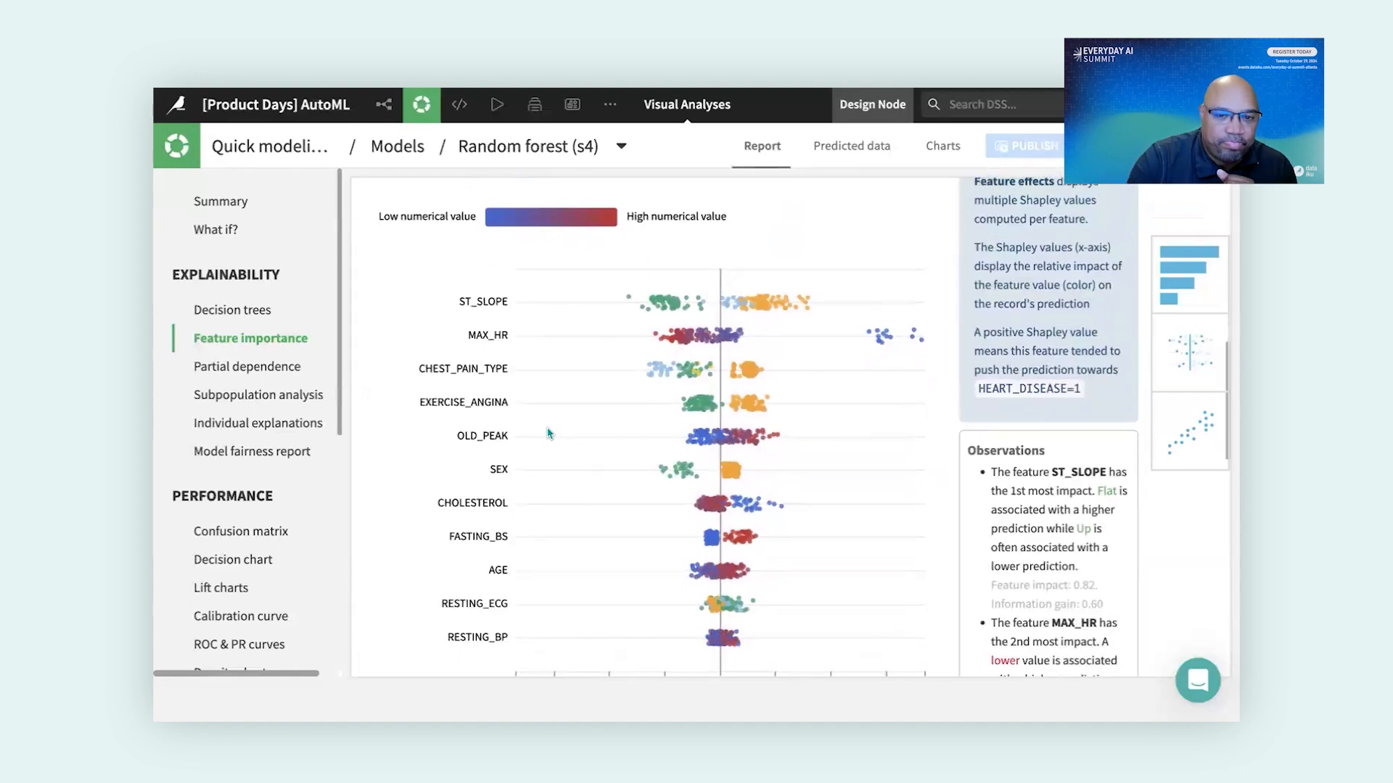
{"action": "scroll", "coordinate": [549, 433], "scroll_direction": "down", "scroll_amount": 3}
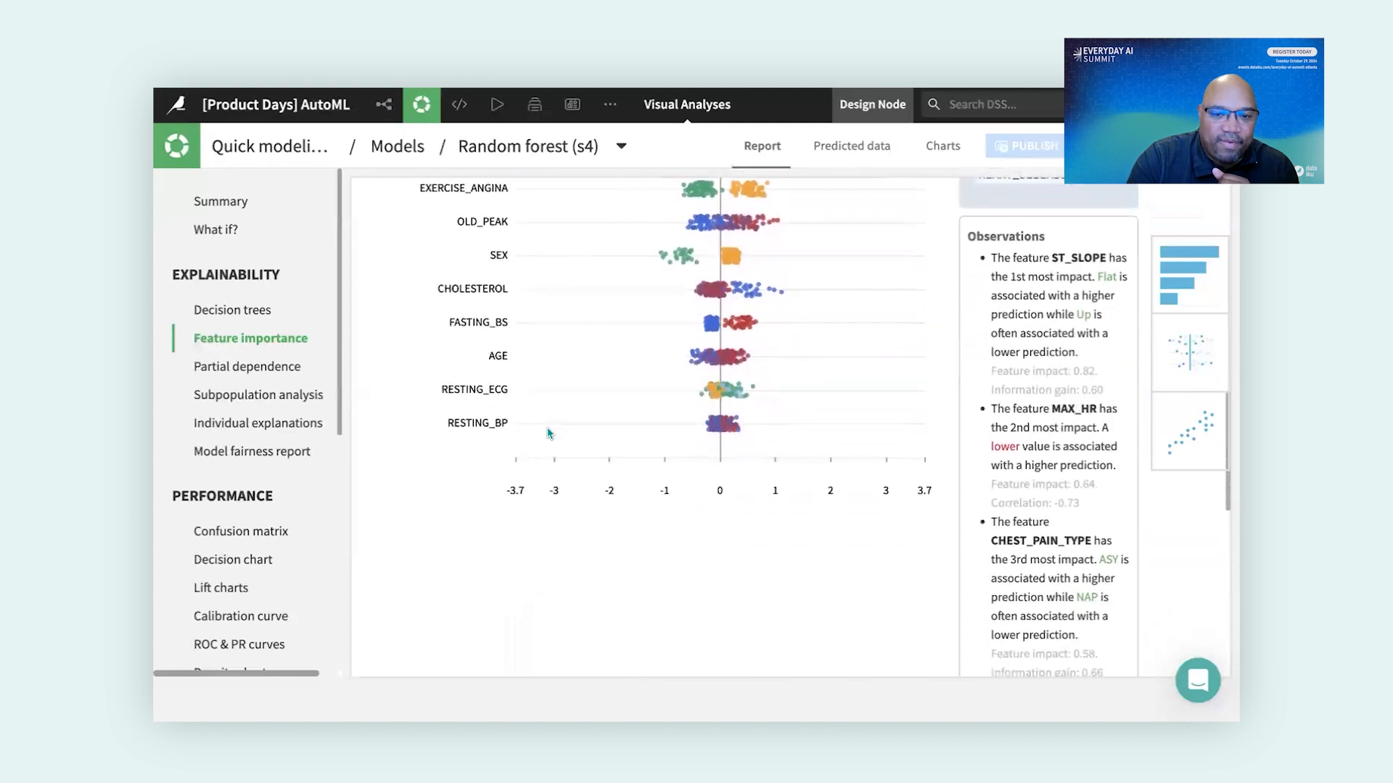
{"action": "scroll", "coordinate": [549, 433], "scroll_direction": "down", "scroll_amount": 1}
{"action": "scroll", "coordinate": [994, 427], "scroll_direction": "up", "scroll_amount": 1}
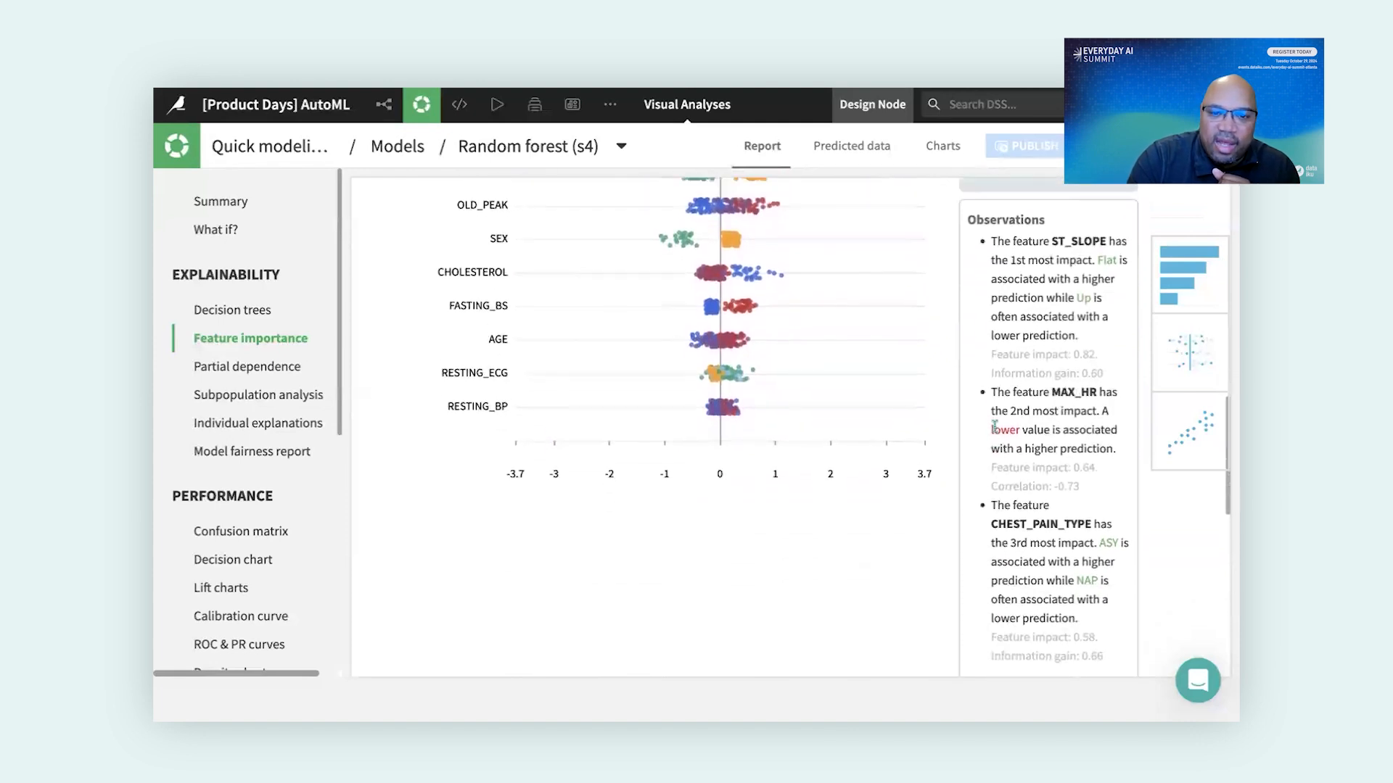
{"action": "scroll", "coordinate": [994, 427], "scroll_direction": "up", "scroll_amount": 4}
{"action": "scroll", "coordinate": [994, 428], "scroll_direction": "down", "scroll_amount": 1}
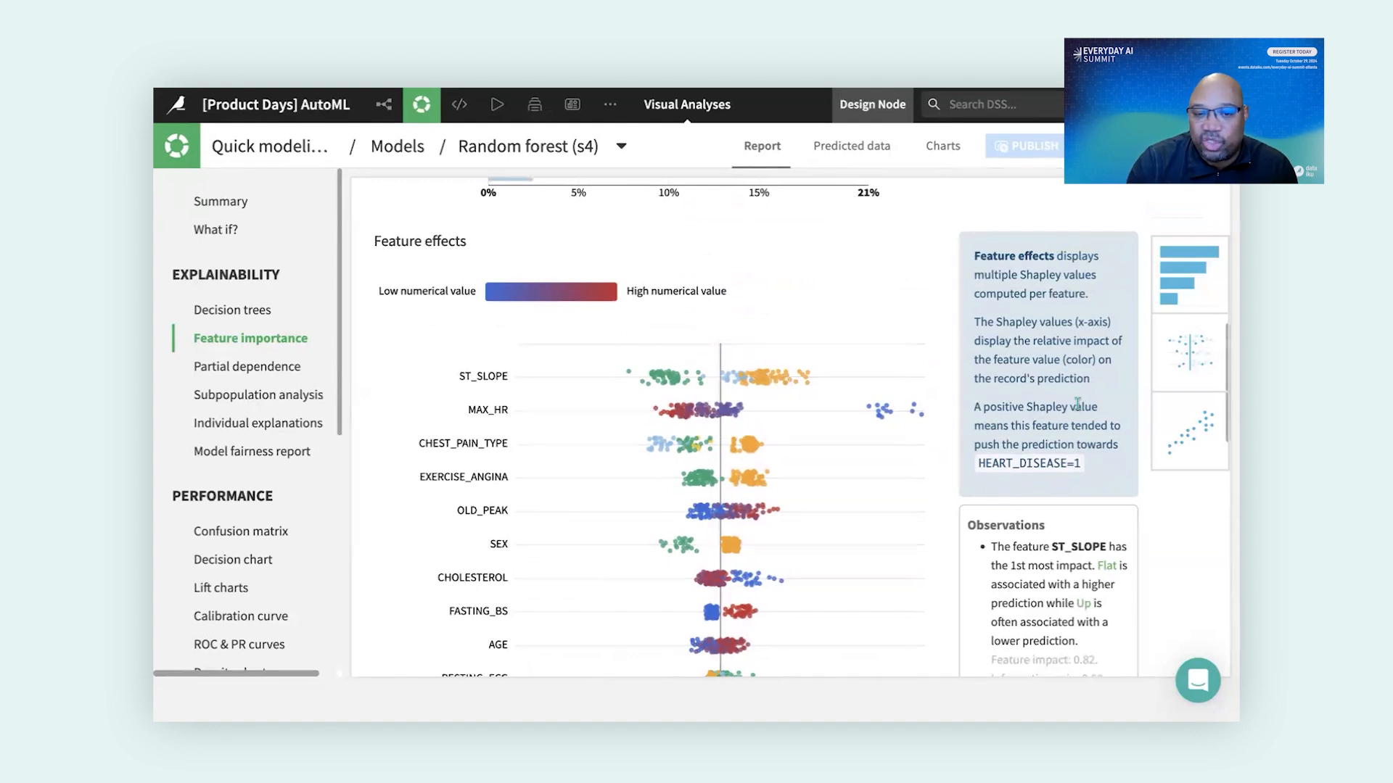
{"action": "scroll", "coordinate": [1056, 495], "scroll_direction": "down", "scroll_amount": 2}
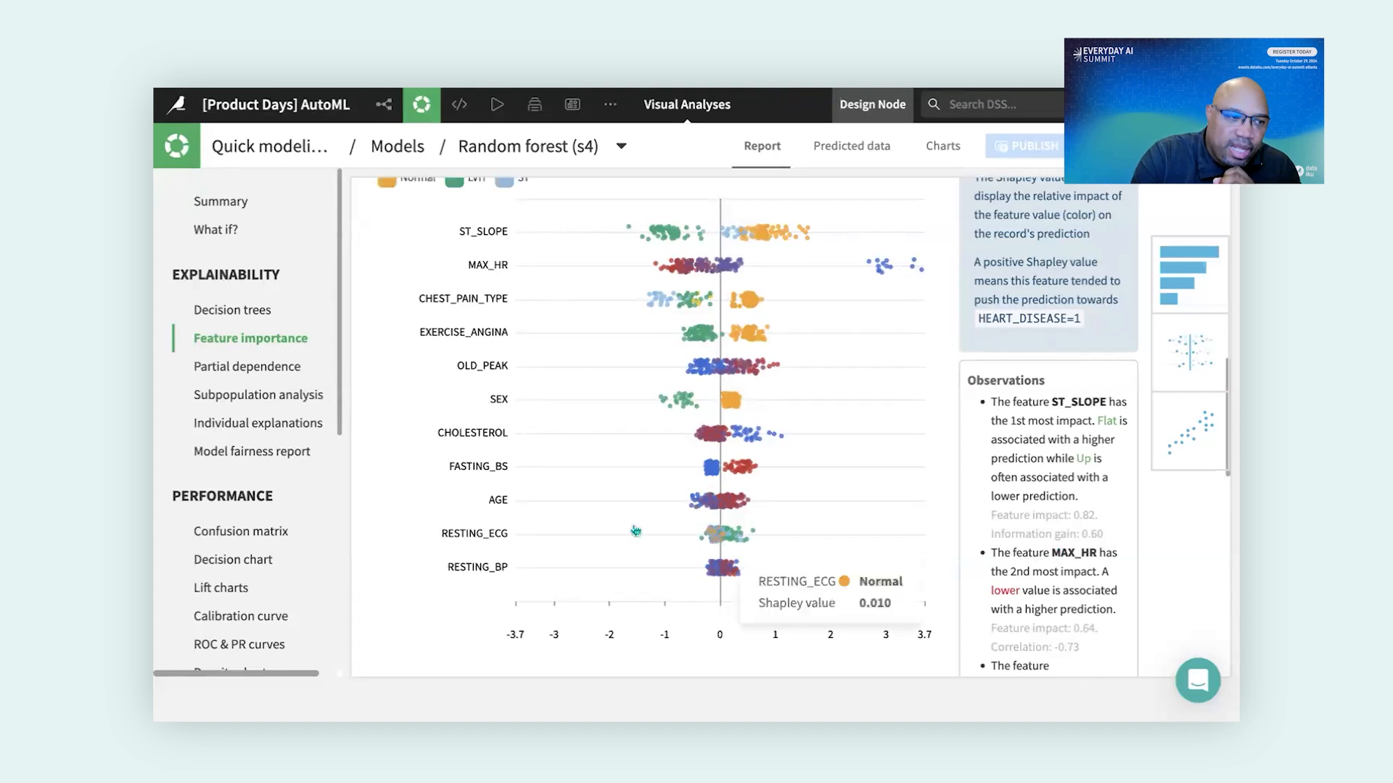
- Review the subpopulation analysis by AGE and the individual explanations for low and high predicted probabilities
{"action": "left_click", "coordinate": [282, 401]}
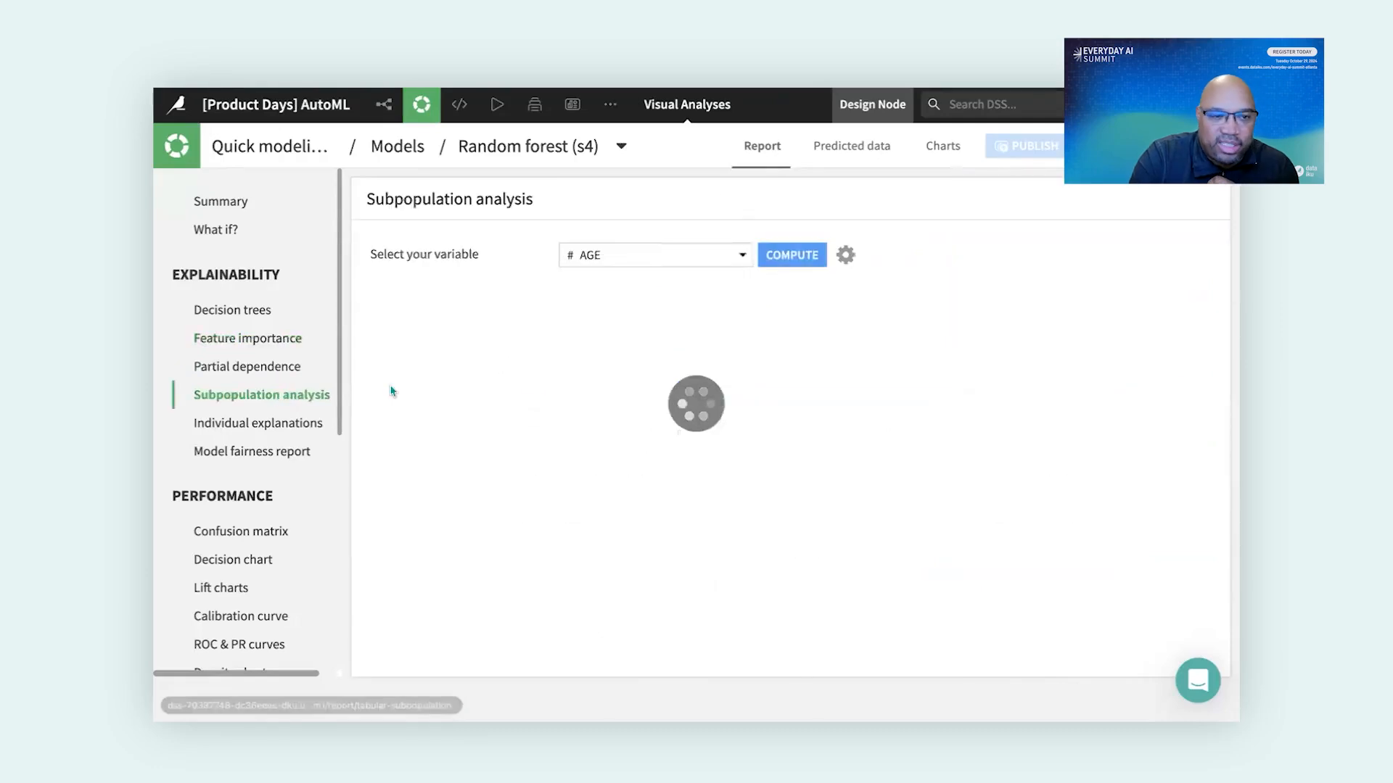
{"action": "scroll", "coordinate": [733, 368], "scroll_direction": "down", "scroll_amount": 3}
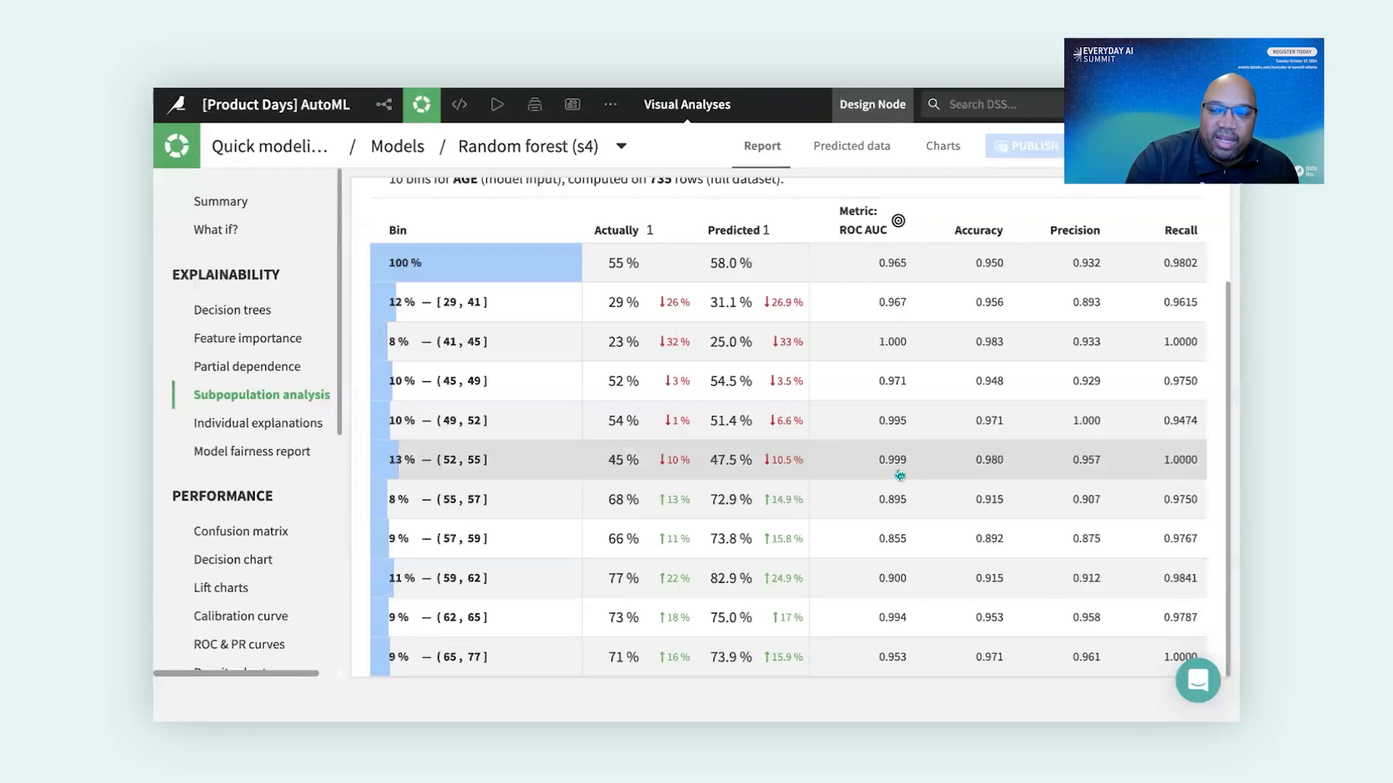
{"action": "left_click", "coordinate": [313, 433]}
{"action": "scroll", "coordinate": [711, 451], "scroll_direction": "down", "scroll_amount": 3}
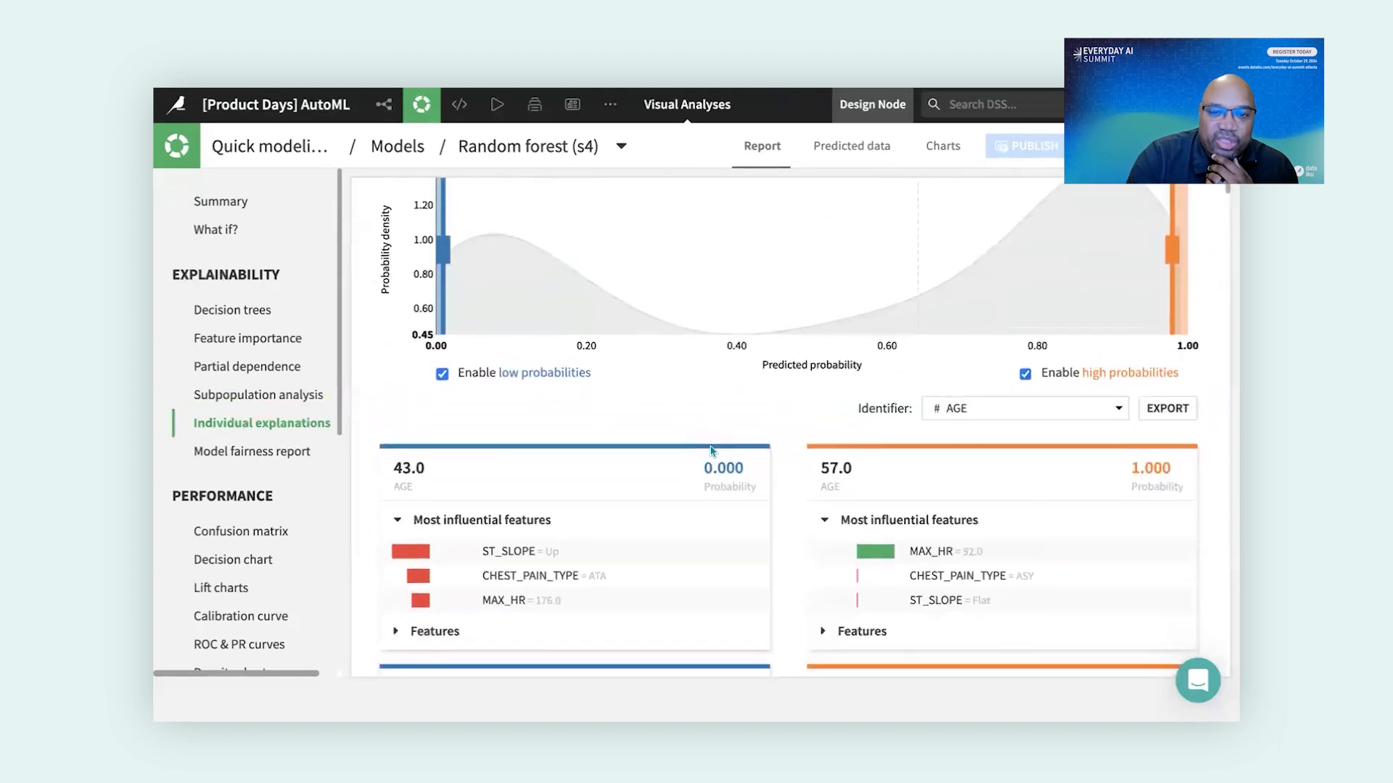
{"action": "scroll", "coordinate": [711, 451], "scroll_direction": "down", "scroll_amount": 3}
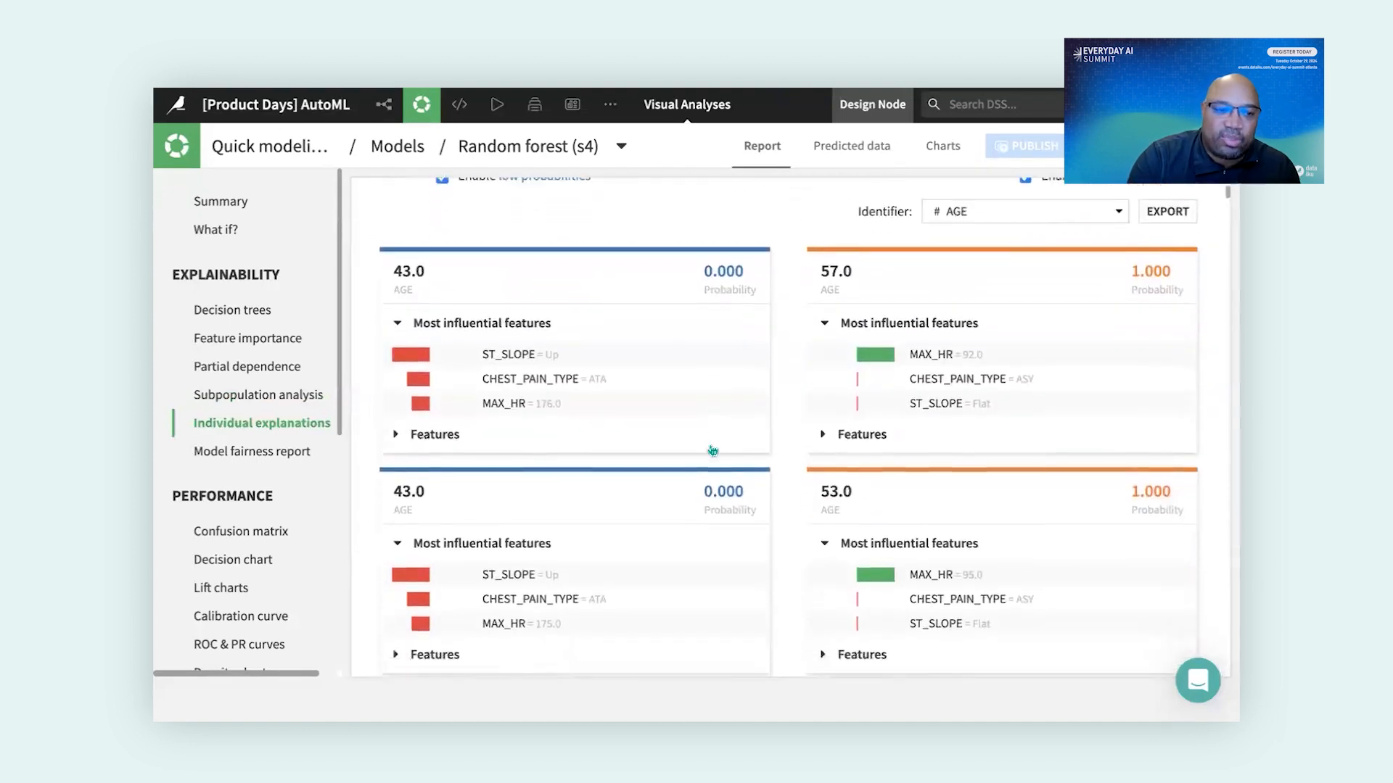
{"action": "scroll", "coordinate": [712, 451], "scroll_direction": "down", "scroll_amount": 2}
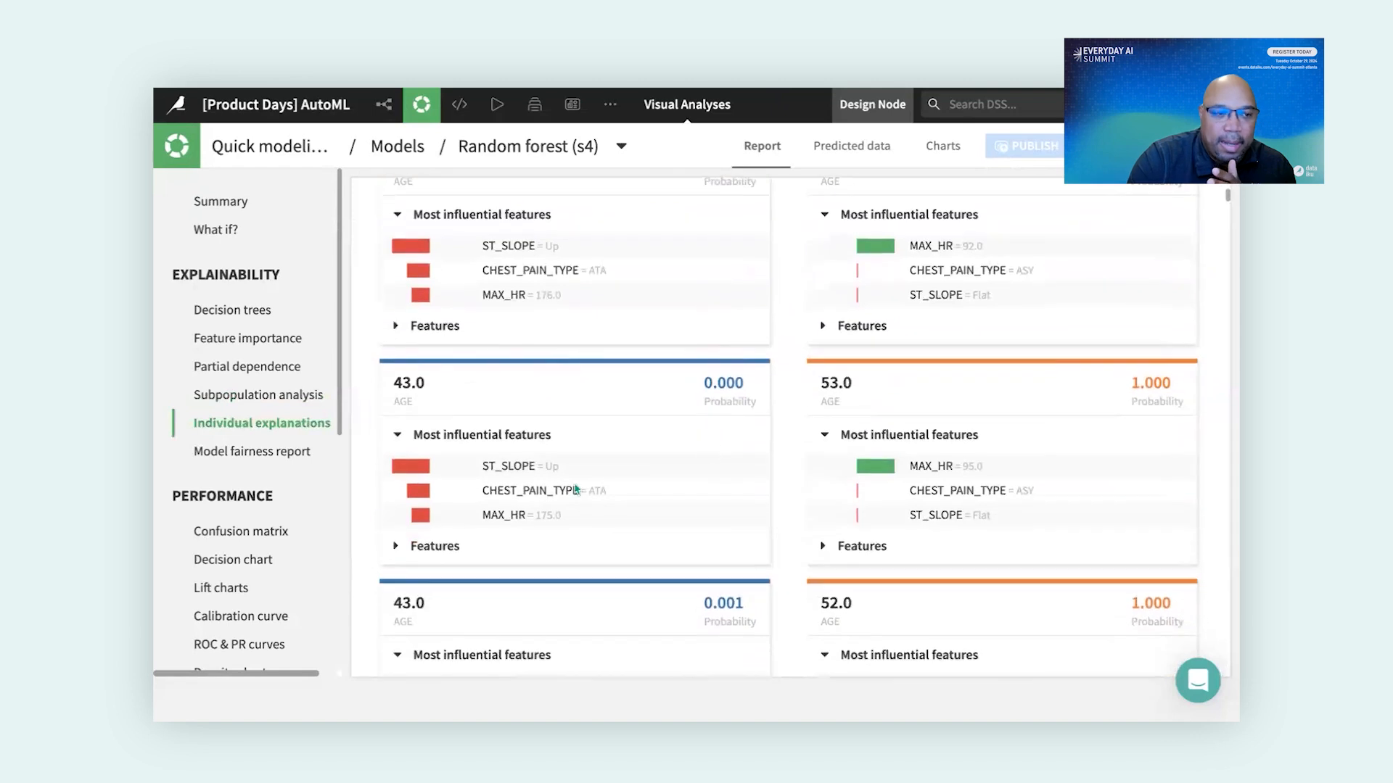
- Compute the model fairness report with SEX as sensitive attribute, group M and positive outcome 1
{"action": "left_click", "coordinate": [274, 451]}
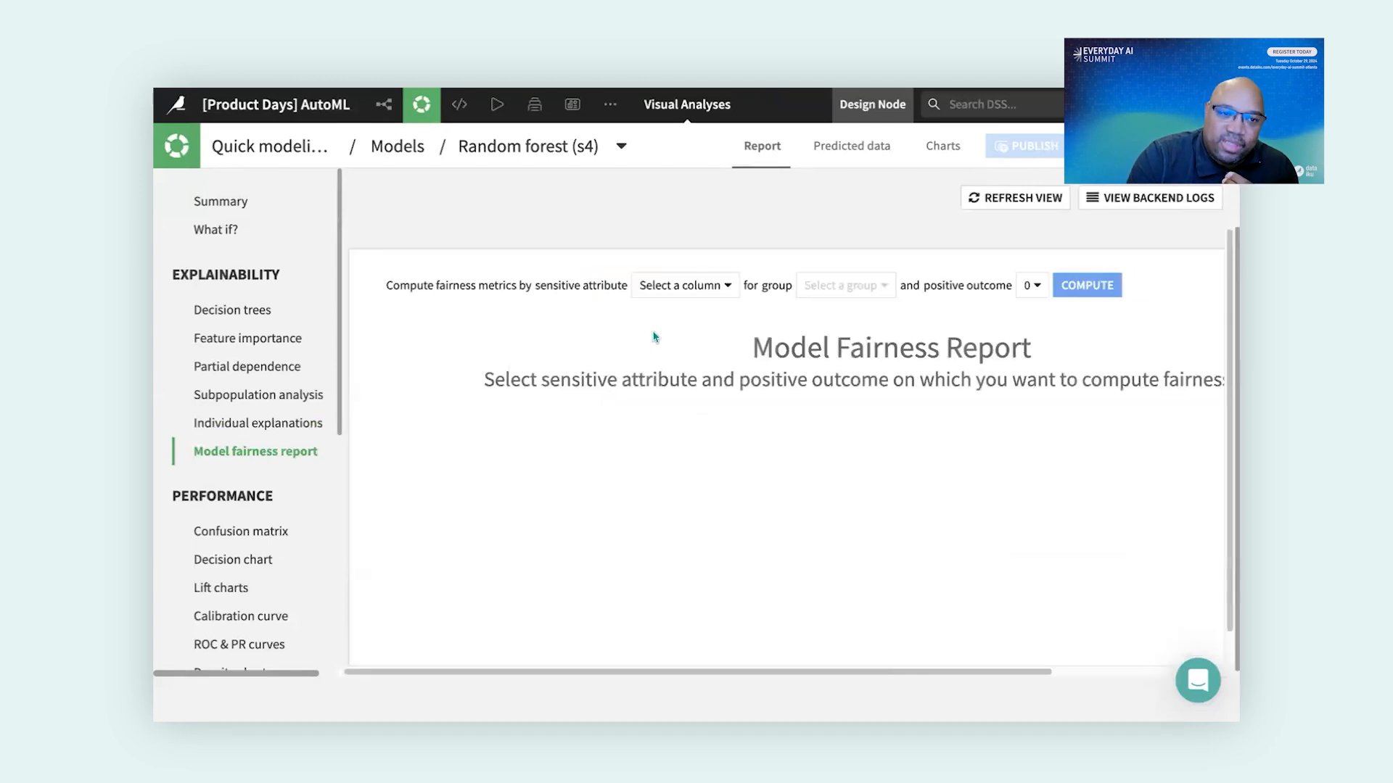
{"action": "left_click", "coordinate": [694, 292]}
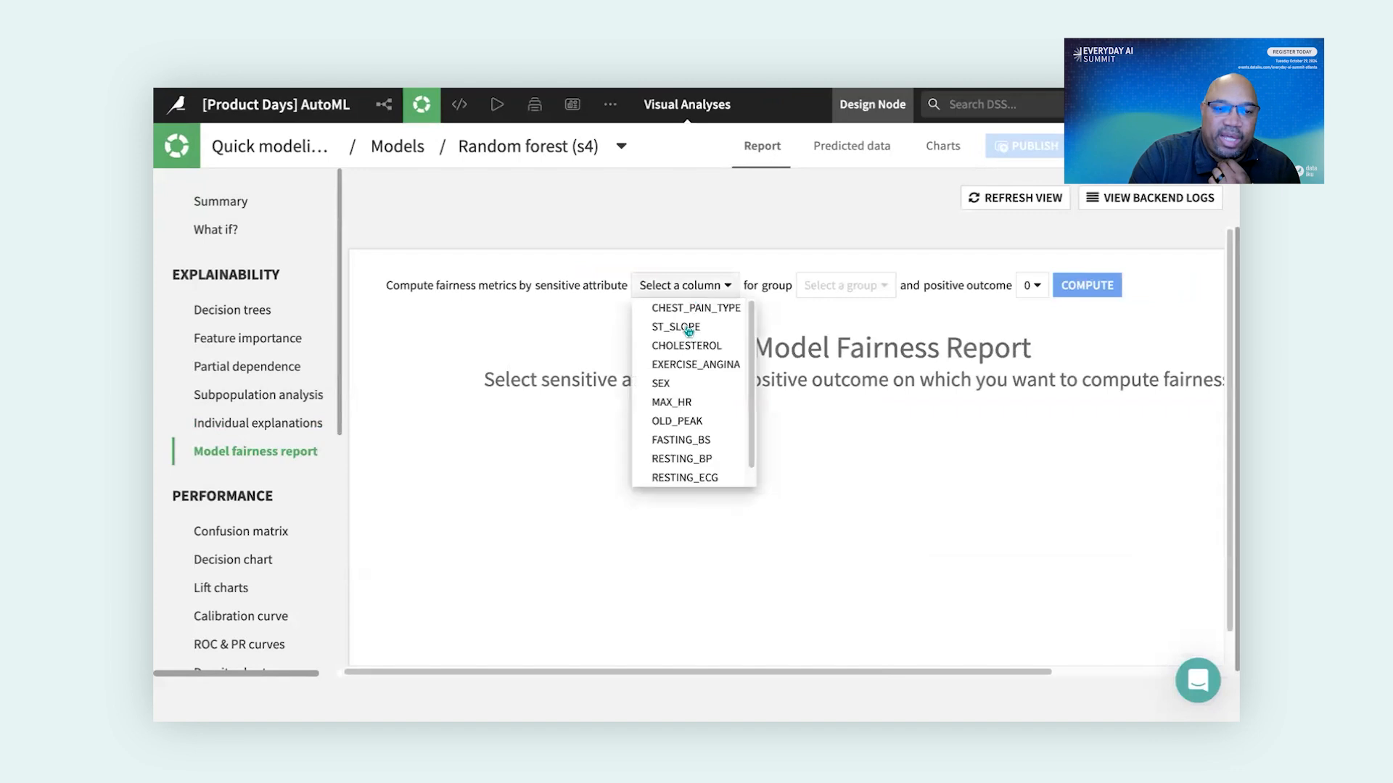
{"action": "left_click", "coordinate": [676, 385]}
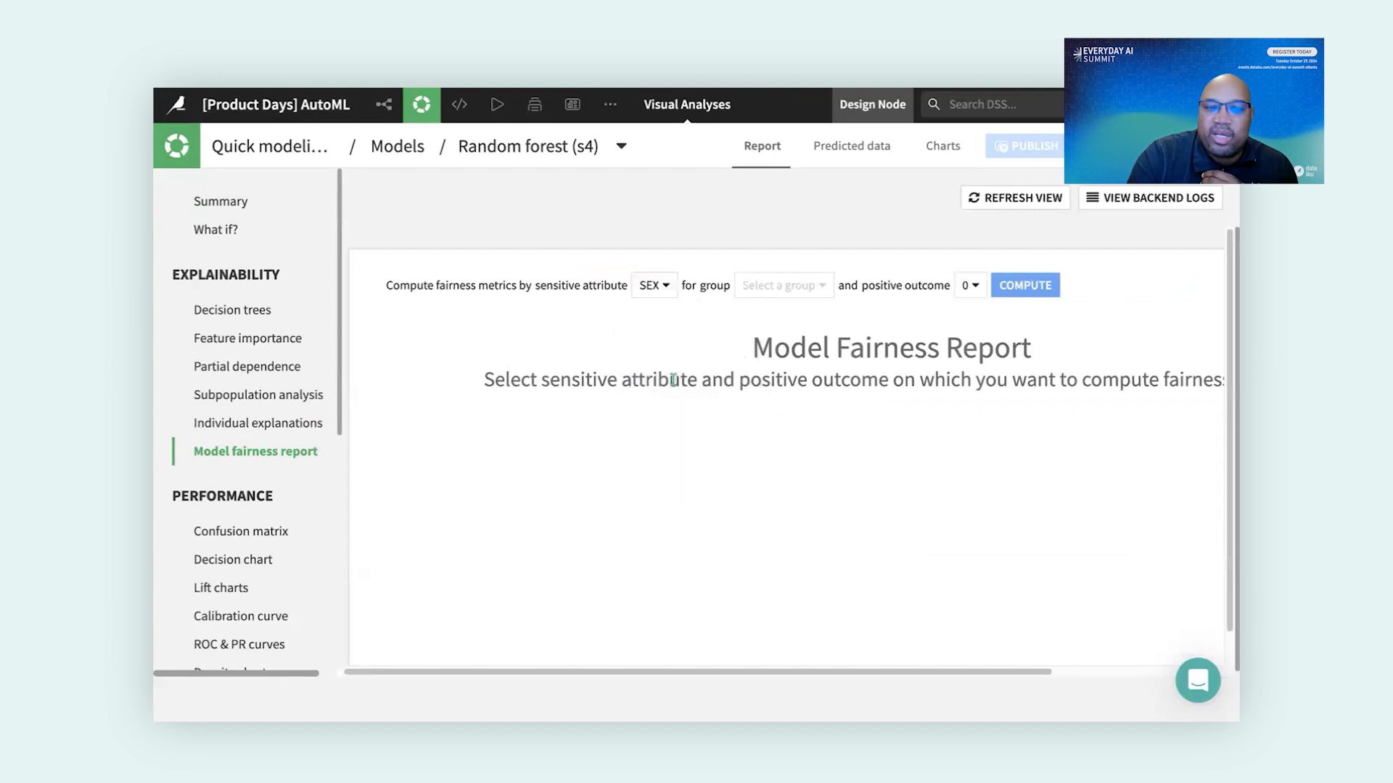
{"action": "left_click", "coordinate": [905, 286]}
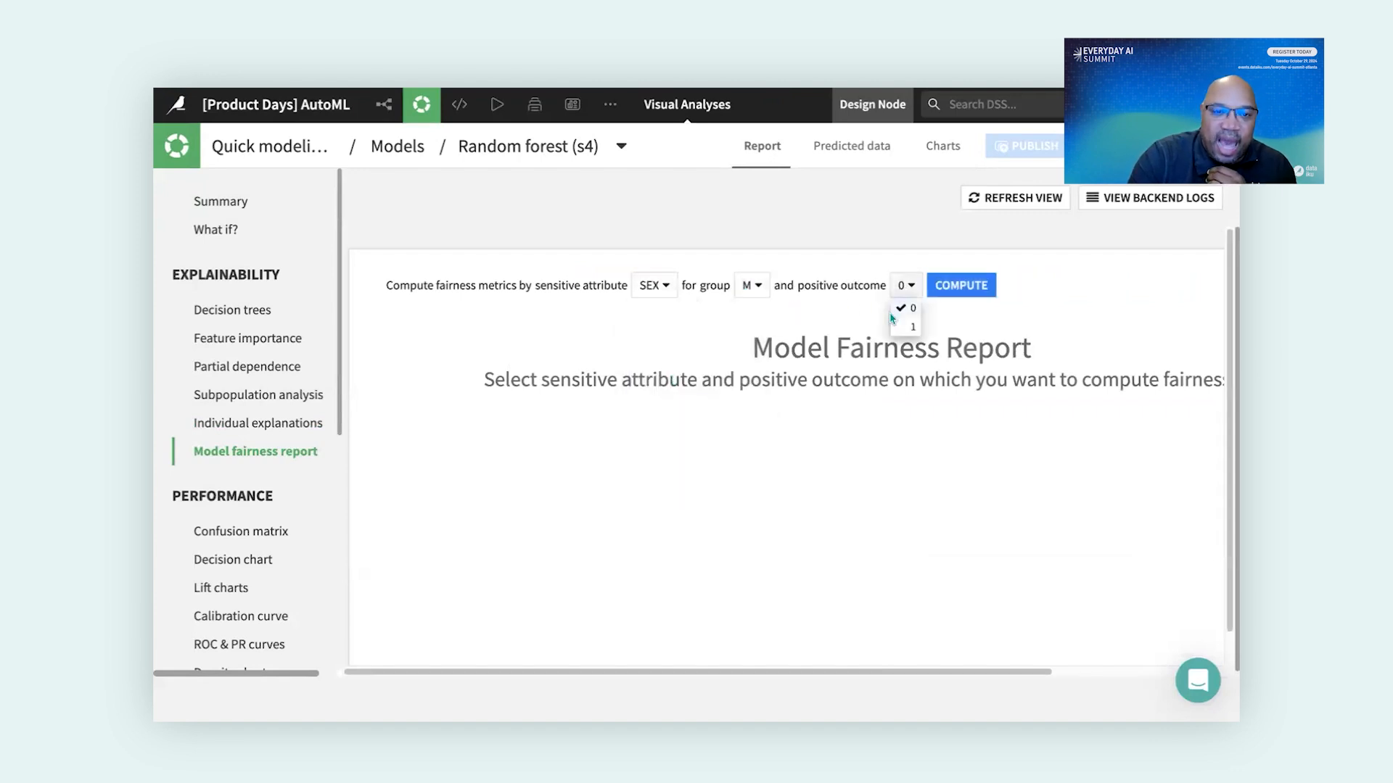
{"action": "left_click", "coordinate": [907, 328]}
{"action": "left_click", "coordinate": [969, 296]}
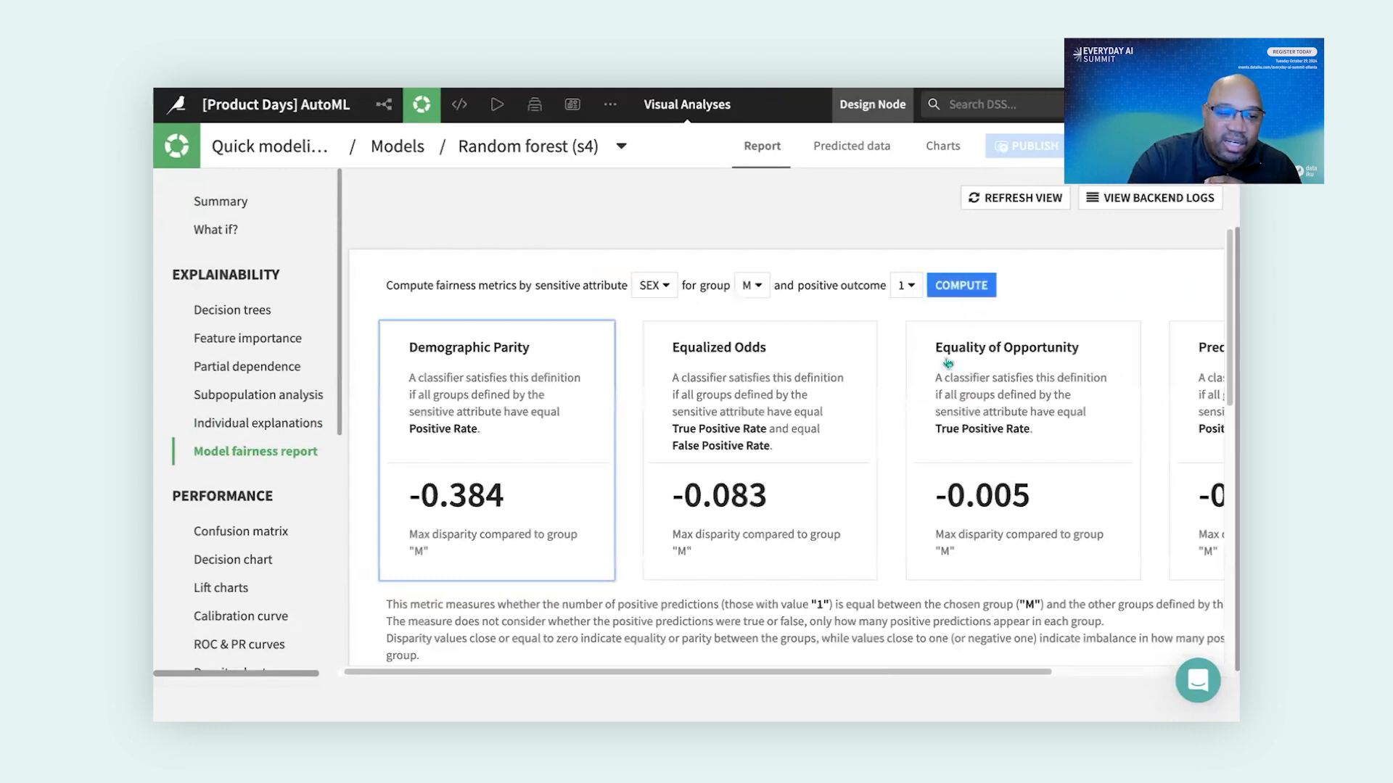
- Select the Equalized Odds metric and compare the false and true positive rates of the M and F populations
{"action": "left_click", "coordinate": [776, 445]}
{"action": "scroll", "coordinate": [775, 445], "scroll_direction": "down", "scroll_amount": 5}
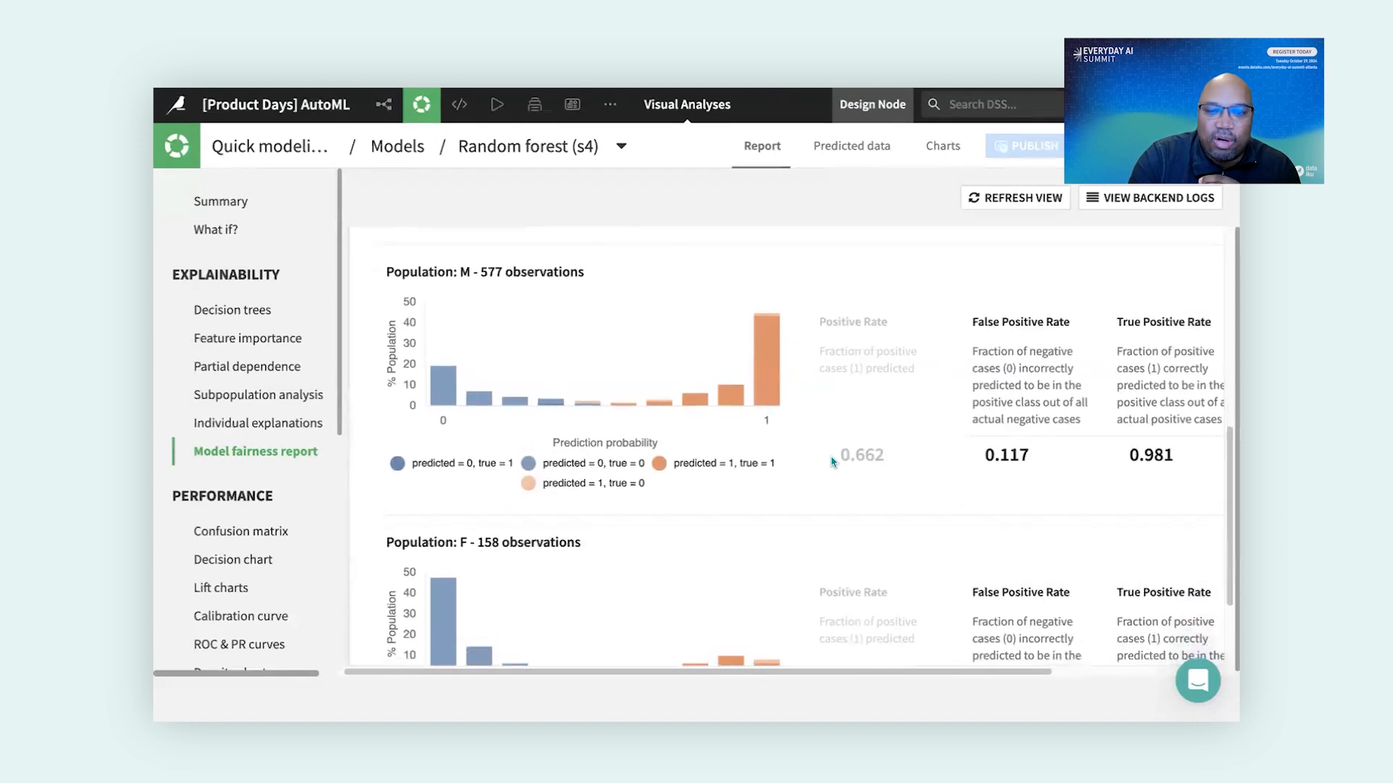
{"action": "scroll", "coordinate": [831, 459], "scroll_direction": "up", "scroll_amount": 2}
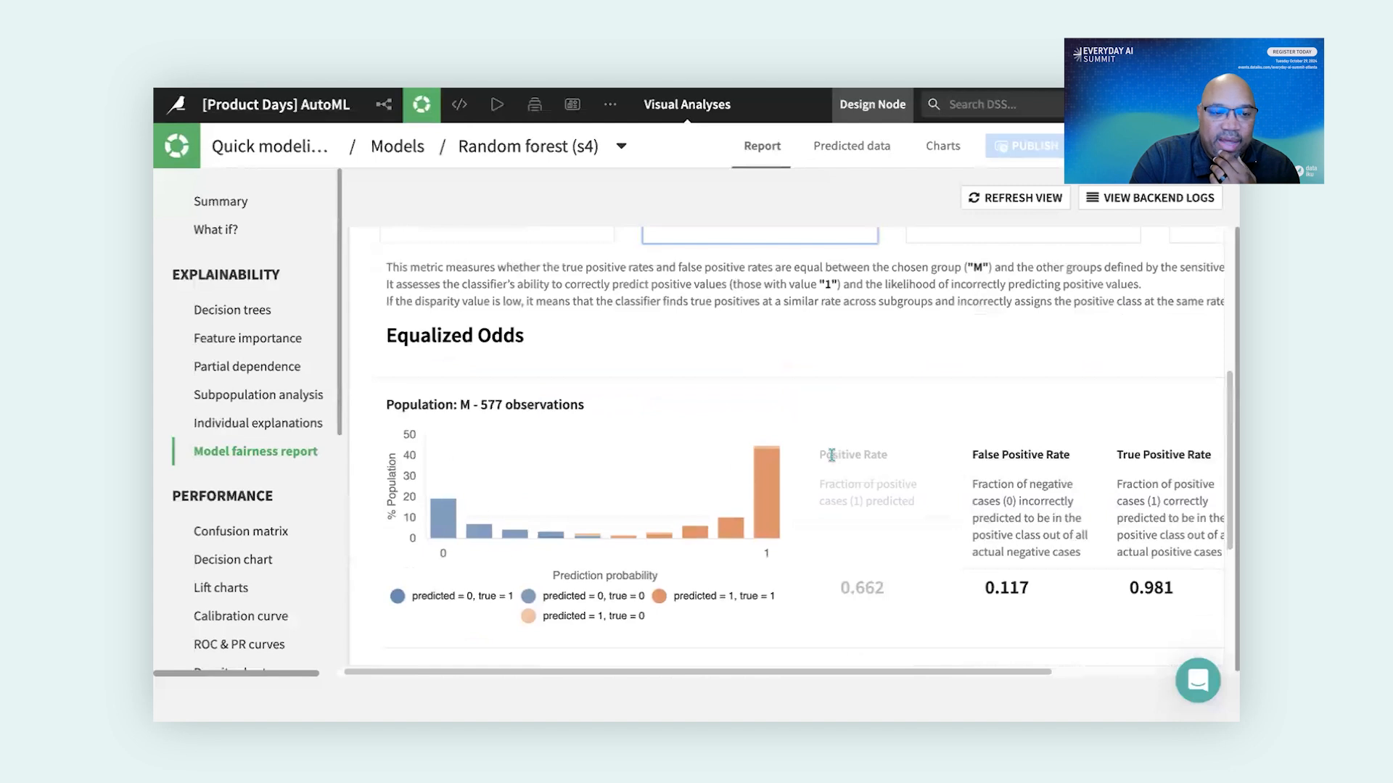
{"action": "scroll", "coordinate": [831, 455], "scroll_direction": "down", "scroll_amount": 3}
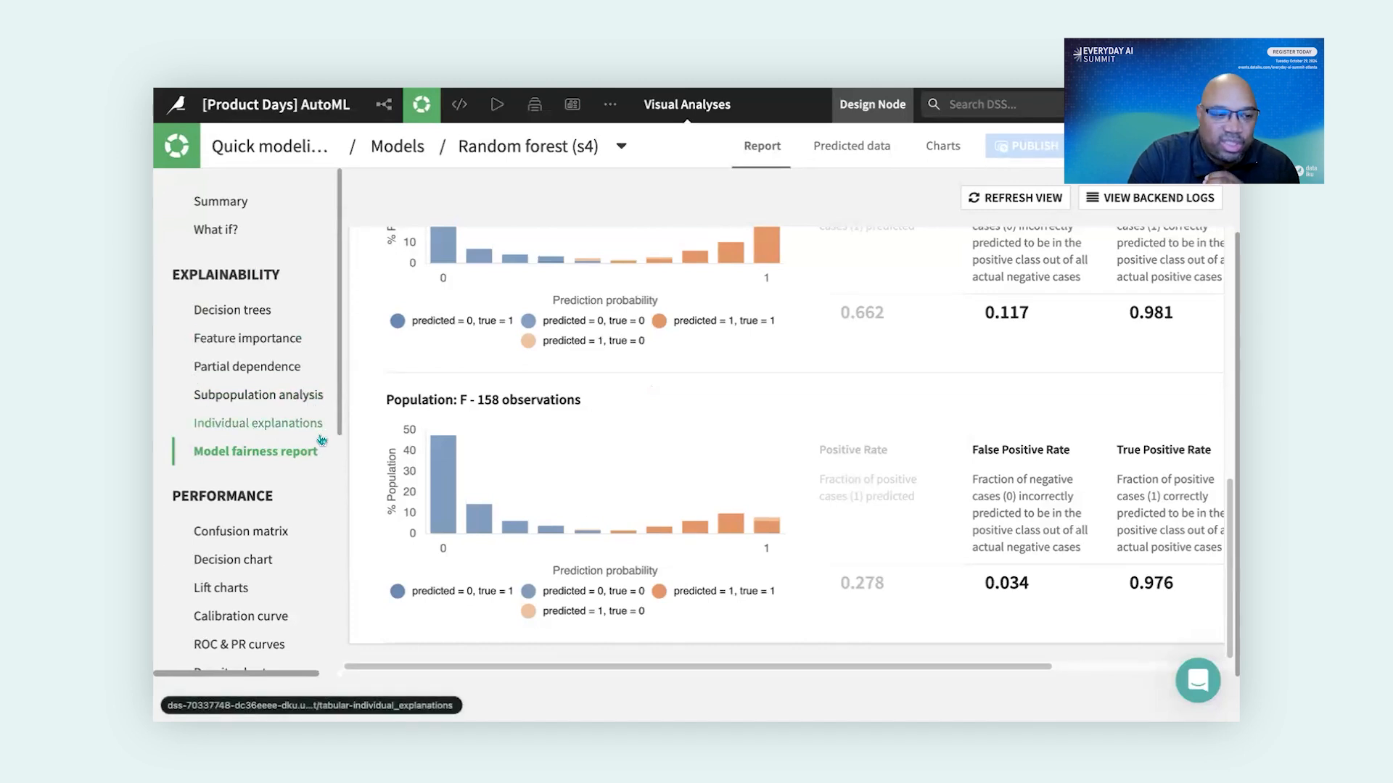
- Review the model's confusion matrix and ROC curve in the performance results
{"action": "scroll", "coordinate": [259, 423], "scroll_direction": "down", "scroll_amount": 3}
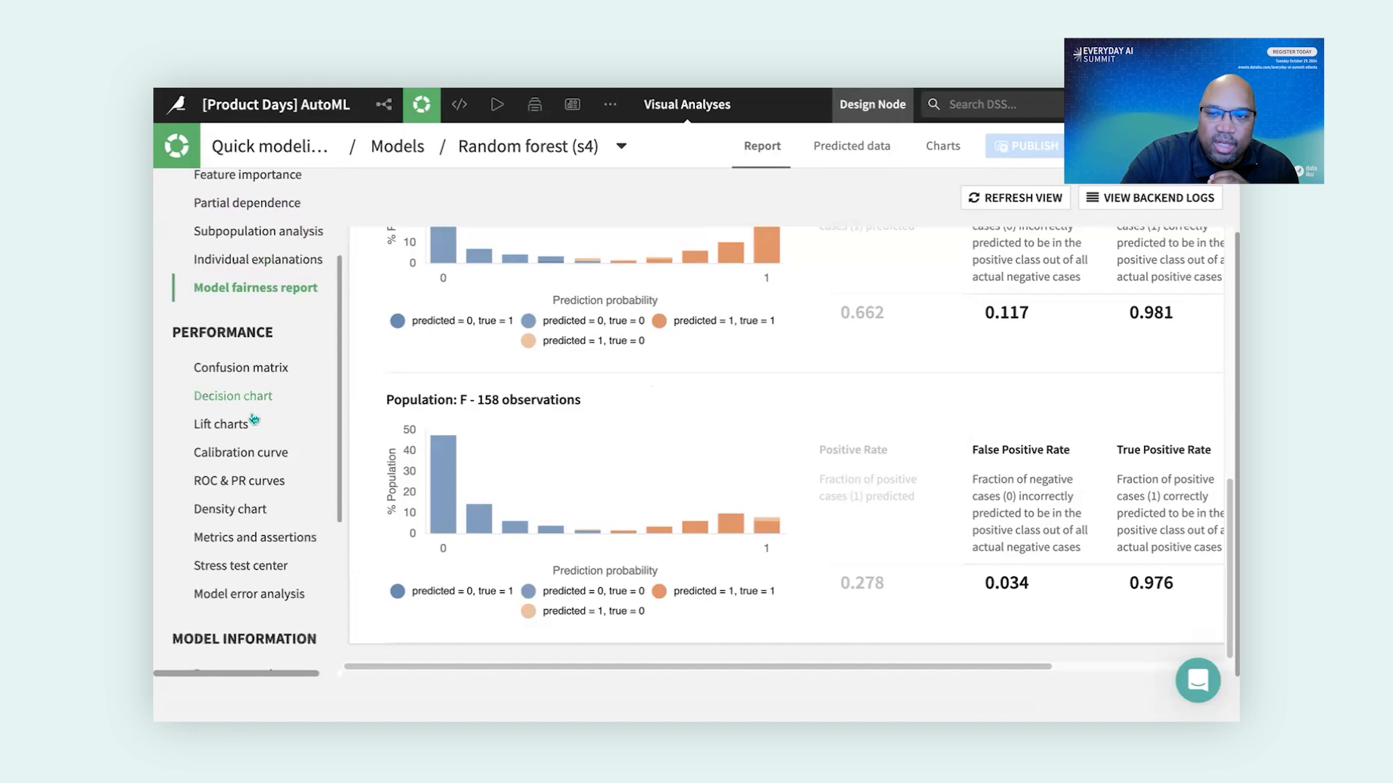
{"action": "scroll", "coordinate": [240, 348], "scroll_direction": "down", "scroll_amount": 2}
{"action": "left_click", "coordinate": [241, 277]}
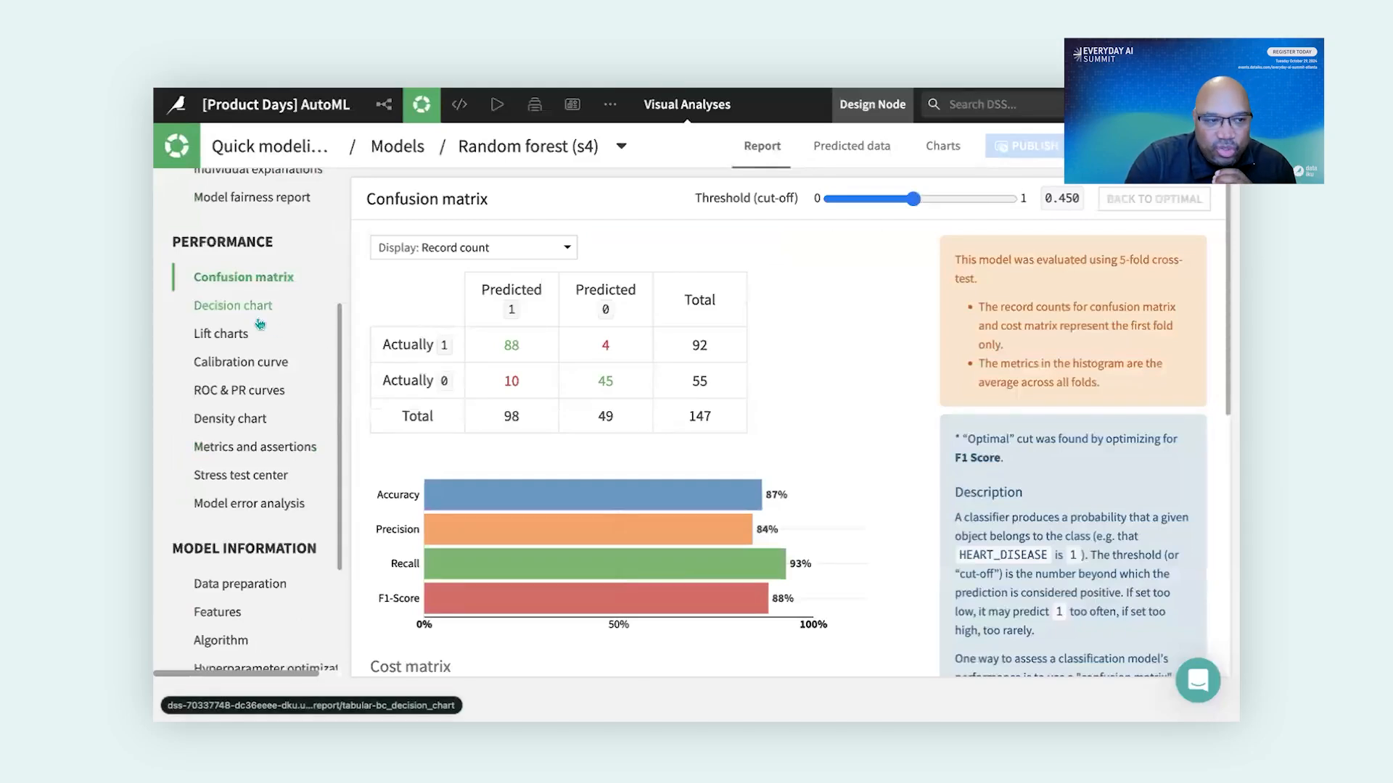
{"action": "left_click", "coordinate": [242, 392]}
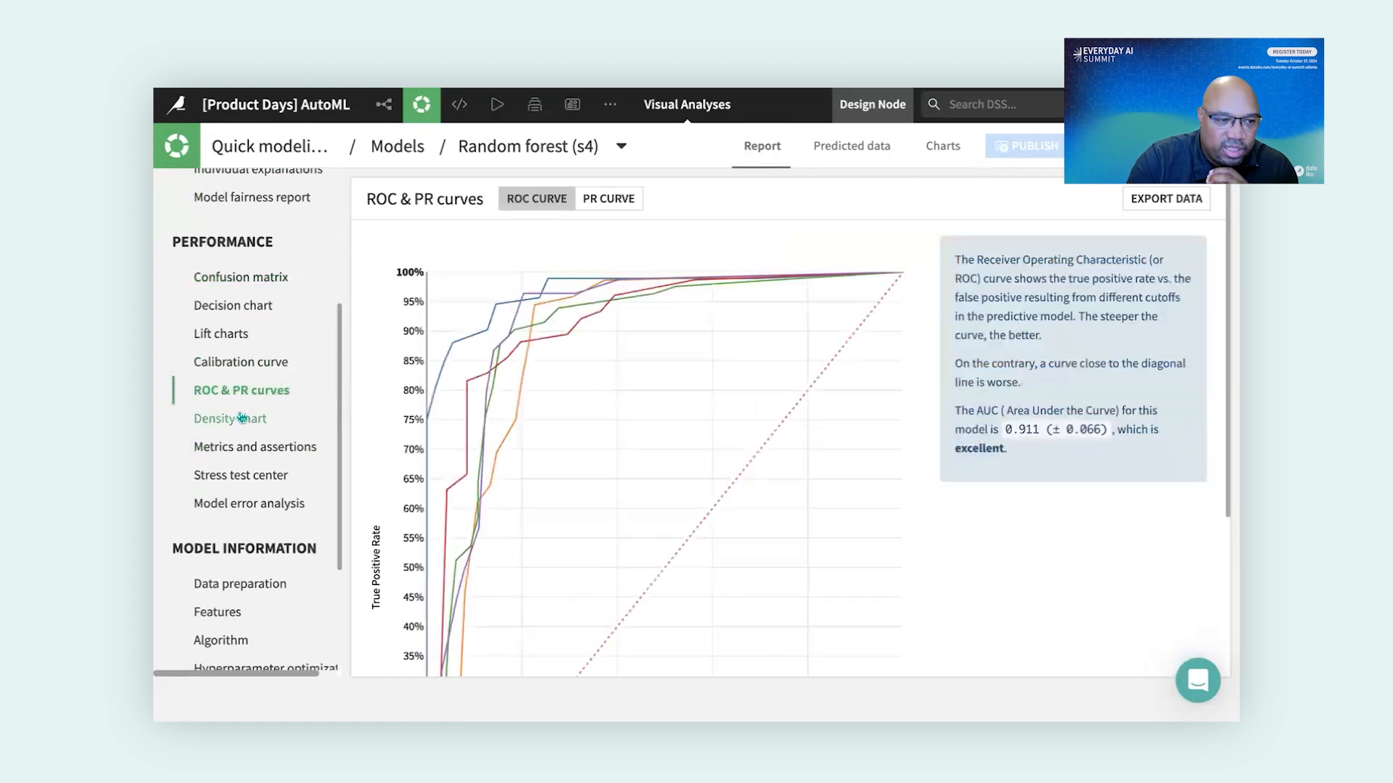
- Review the density chart and the detailed metrics and assertions, including the Resting BP > 149 assertion
{"action": "left_click", "coordinate": [246, 422]}
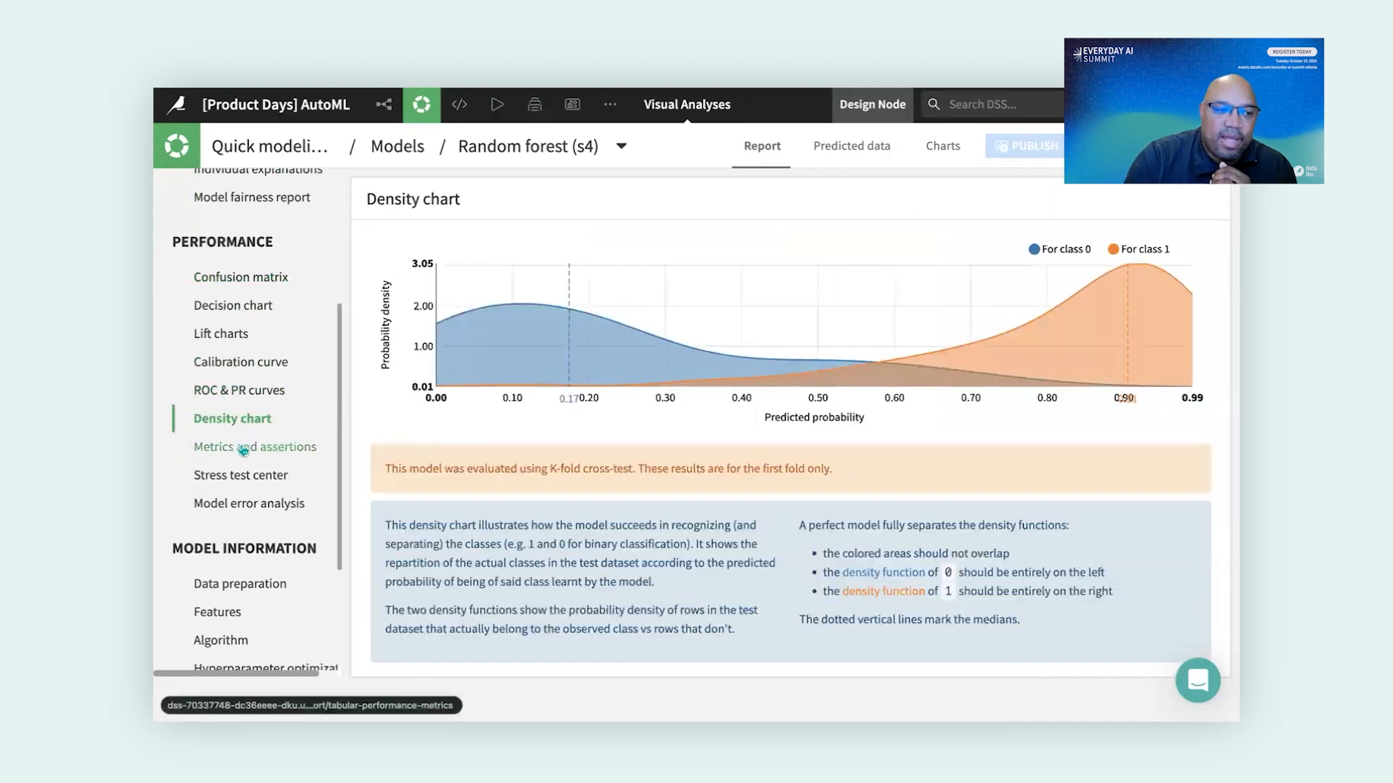
{"action": "left_click", "coordinate": [243, 449]}
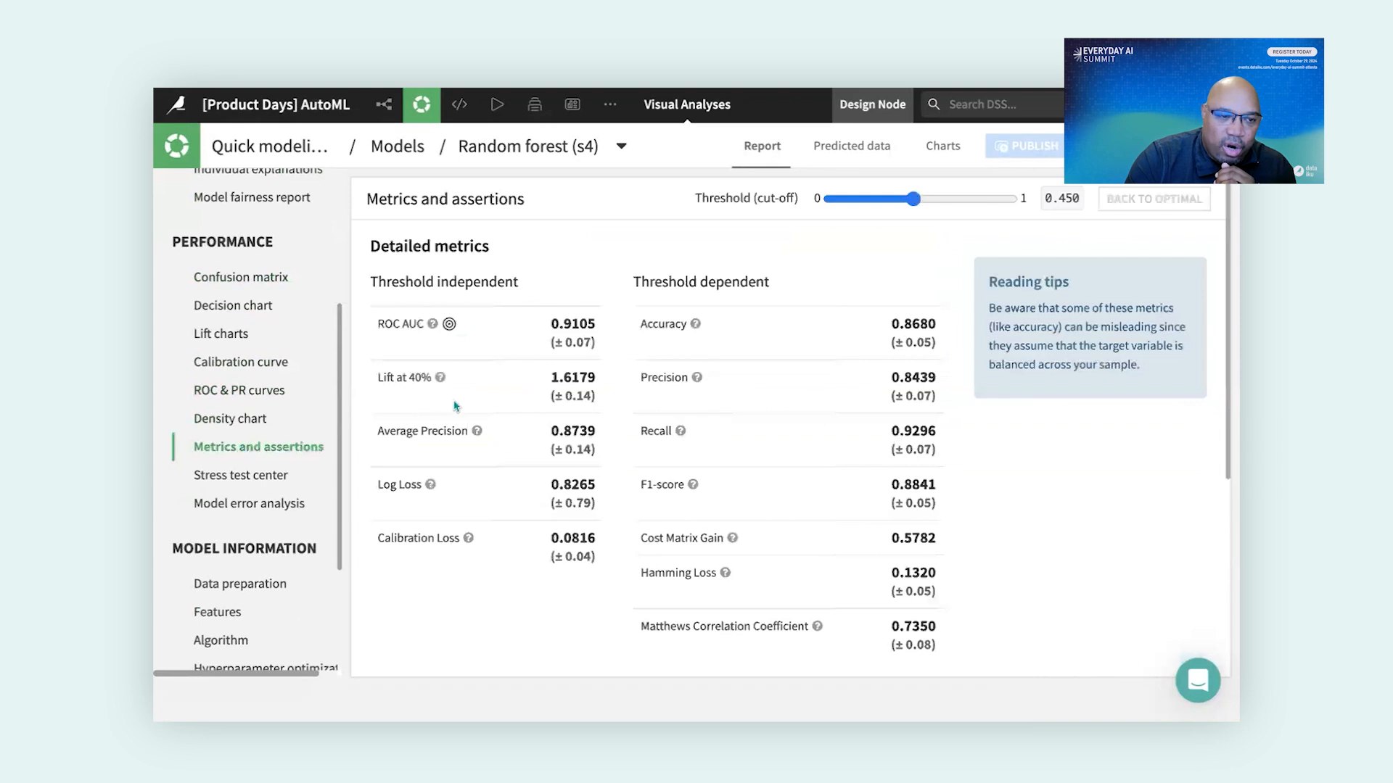
{"action": "scroll", "coordinate": [633, 382], "scroll_direction": "down", "scroll_amount": 5}
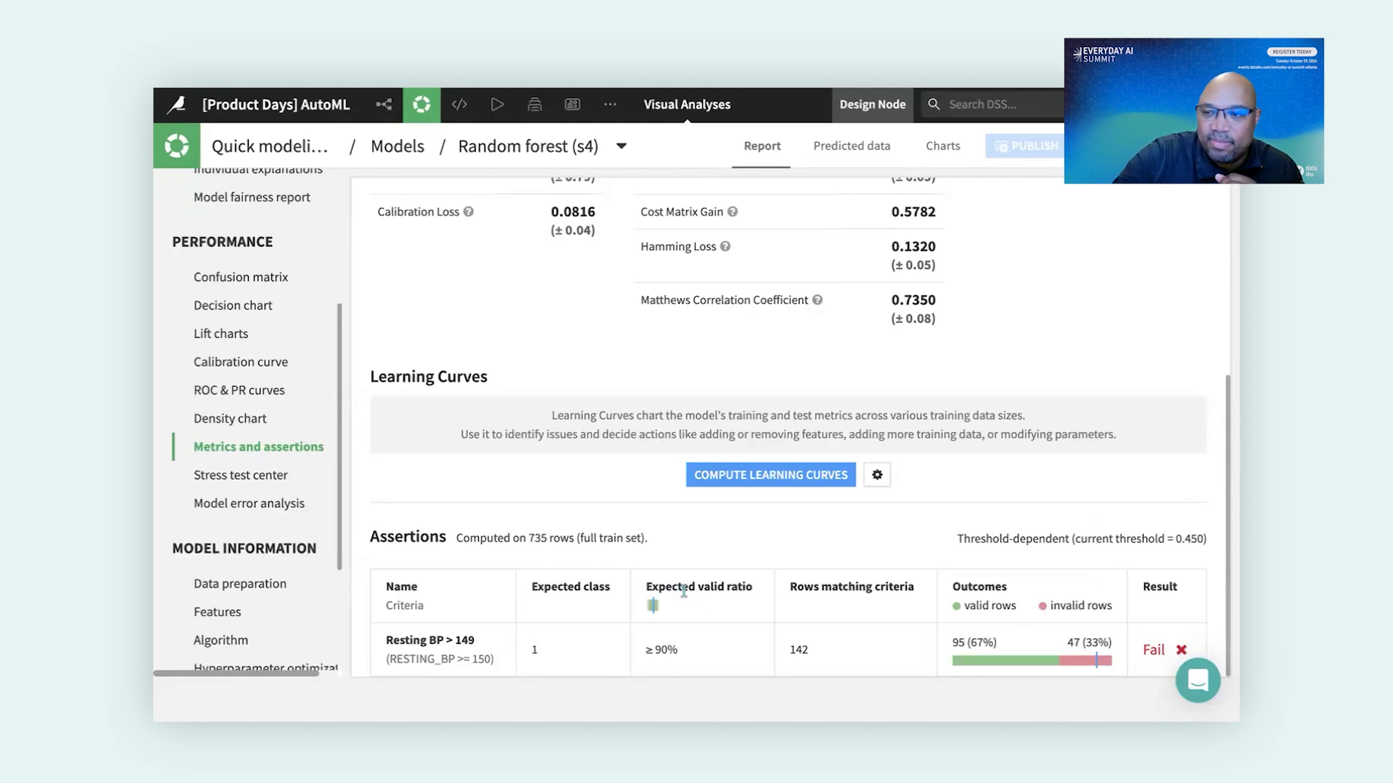
- Open the override metrics and compare the model's performance with and without overrides
{"action": "scroll", "coordinate": [242, 448], "scroll_direction": "down", "scroll_amount": 3}
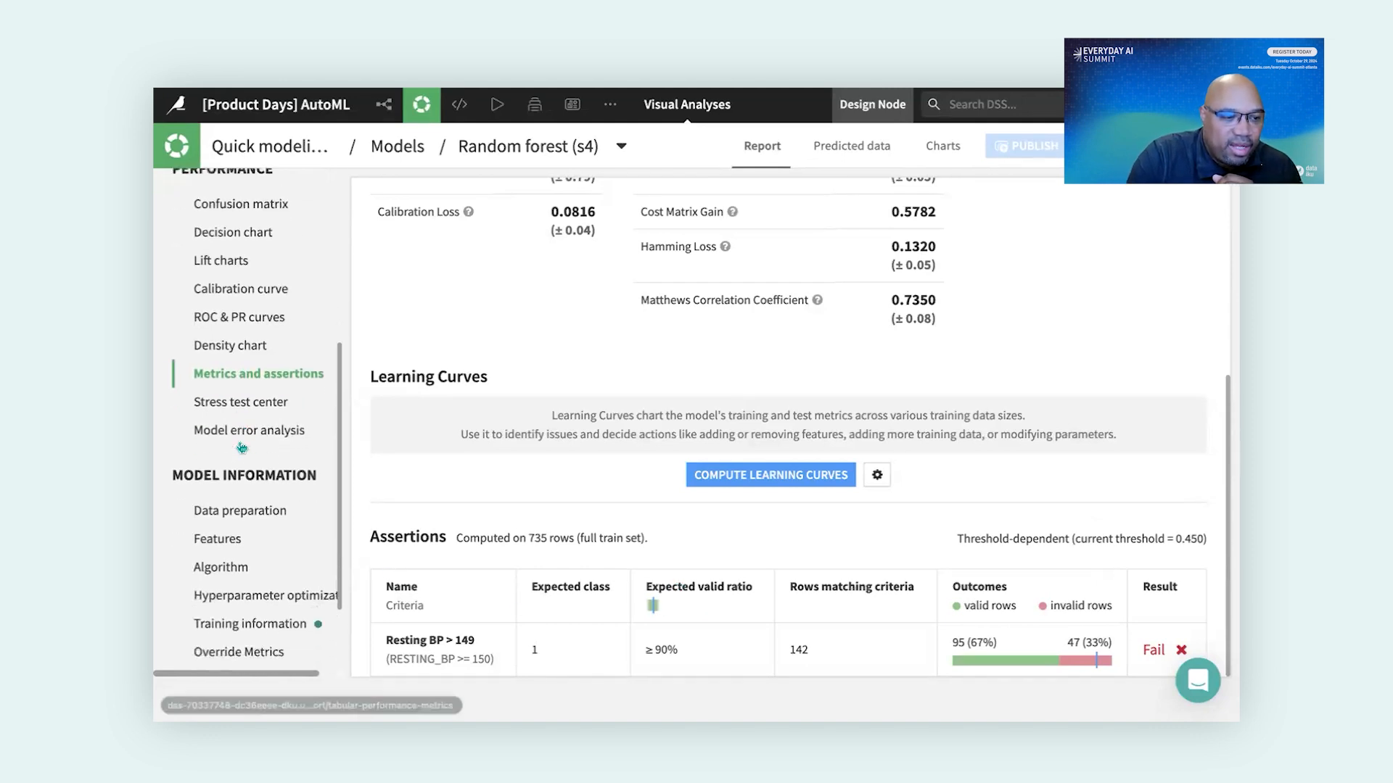
{"action": "scroll", "coordinate": [241, 448], "scroll_direction": "down", "scroll_amount": 1}
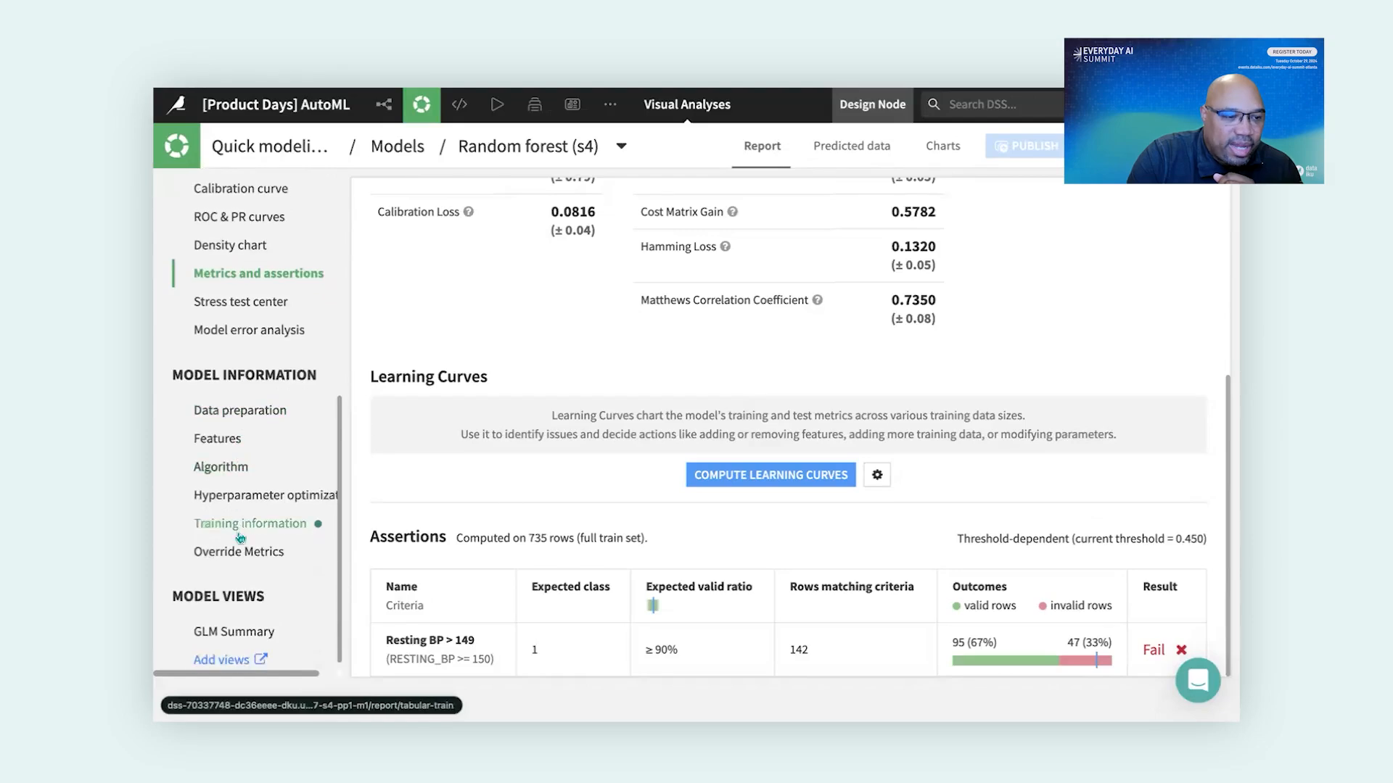
{"action": "left_click", "coordinate": [287, 542]}
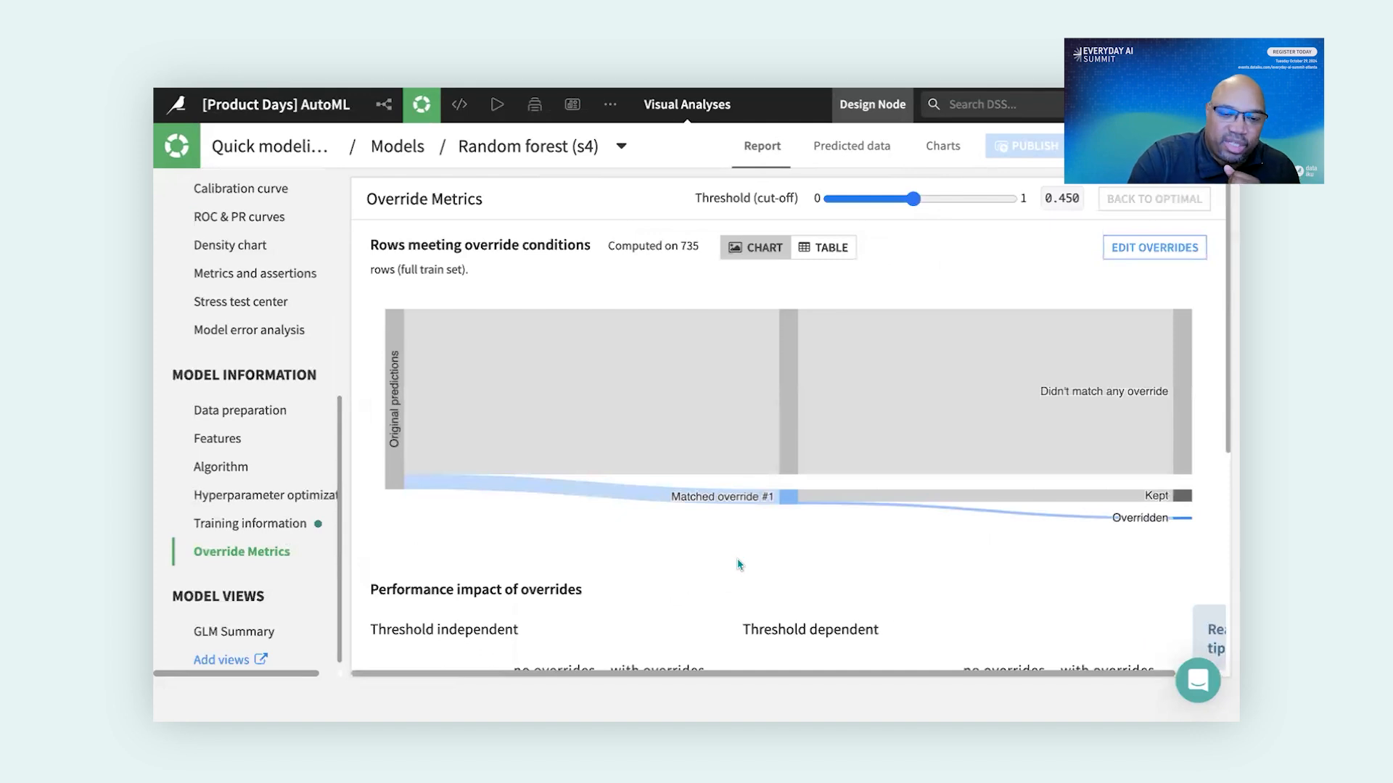
{"action": "scroll", "coordinate": [762, 551], "scroll_direction": "down", "scroll_amount": 2}
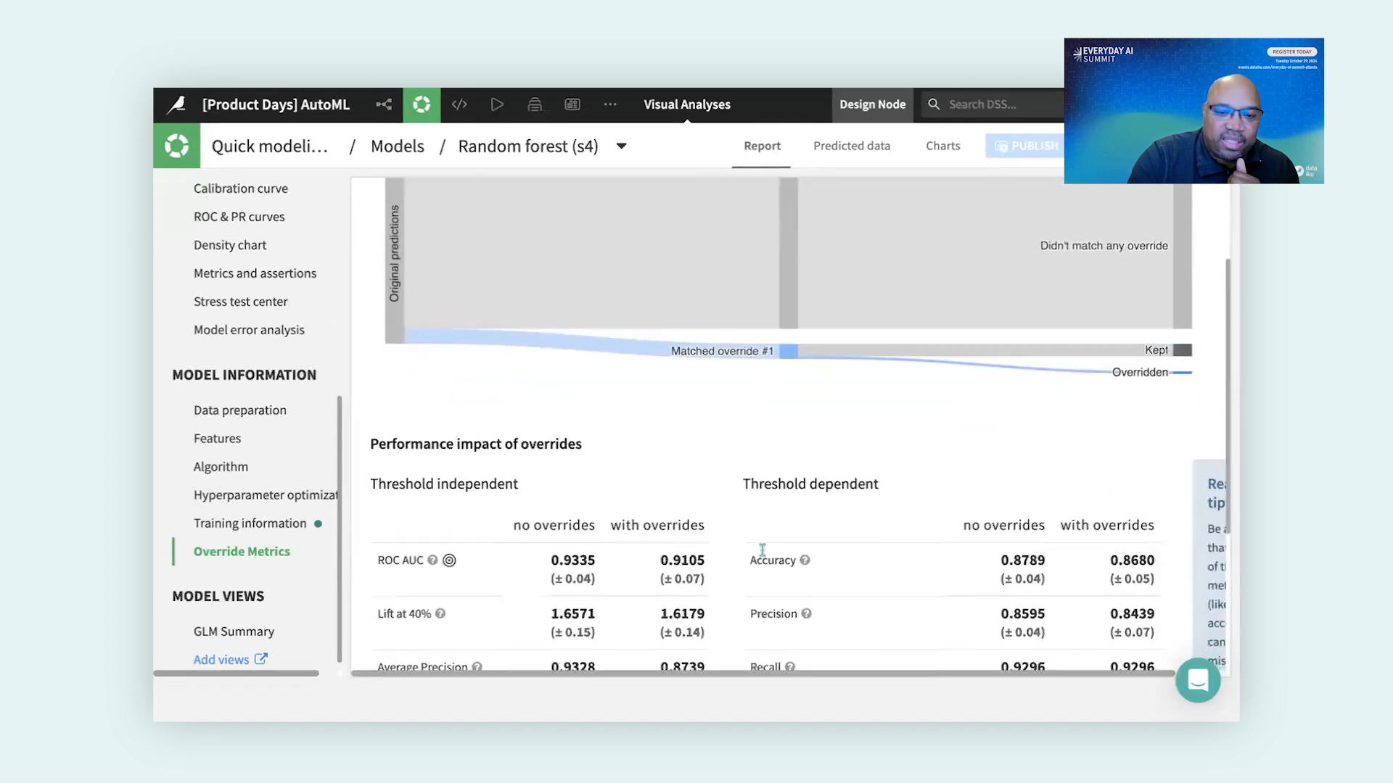
{"action": "scroll", "coordinate": [762, 552], "scroll_direction": "down", "scroll_amount": 3}
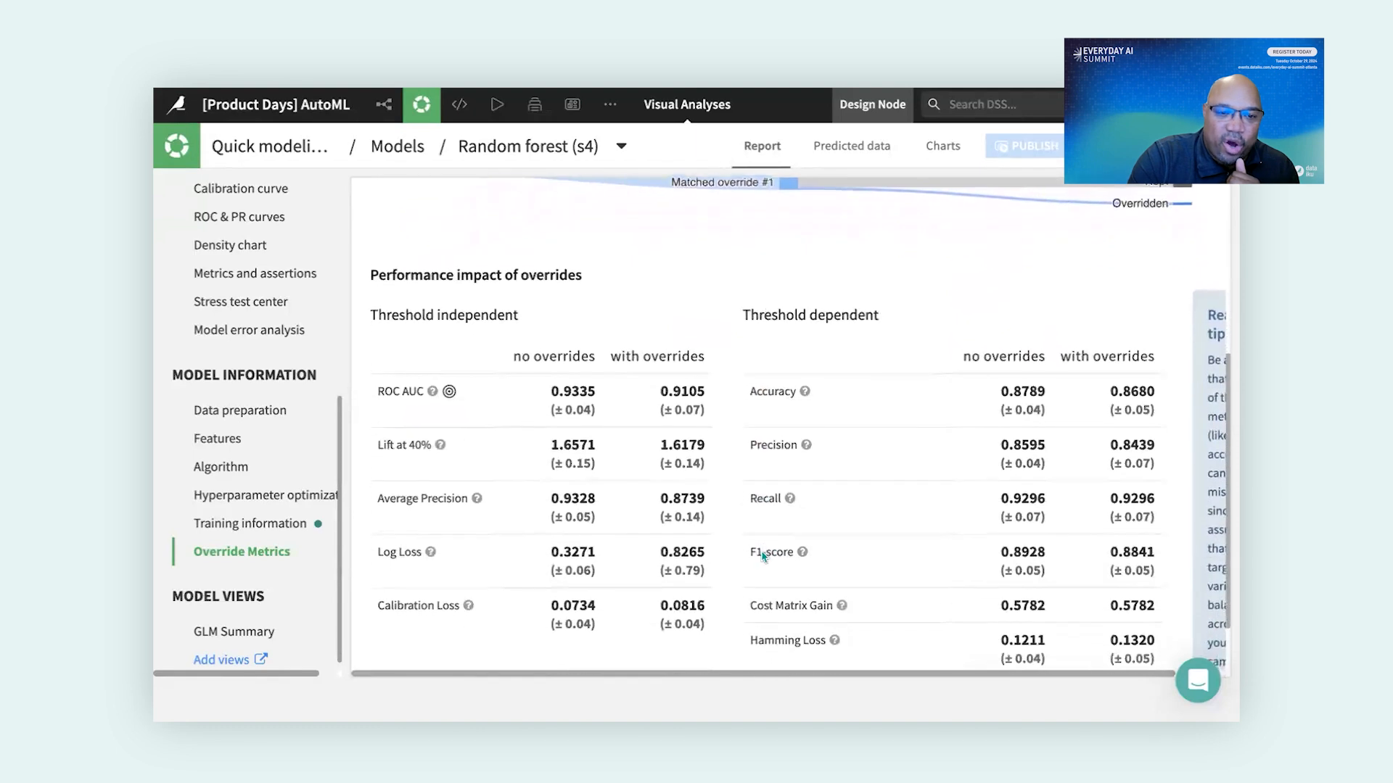
- Look over the performance impact of overrides and the report's performance and model information sections
{"action": "scroll", "coordinate": [762, 557], "scroll_direction": "down", "scroll_amount": 1}
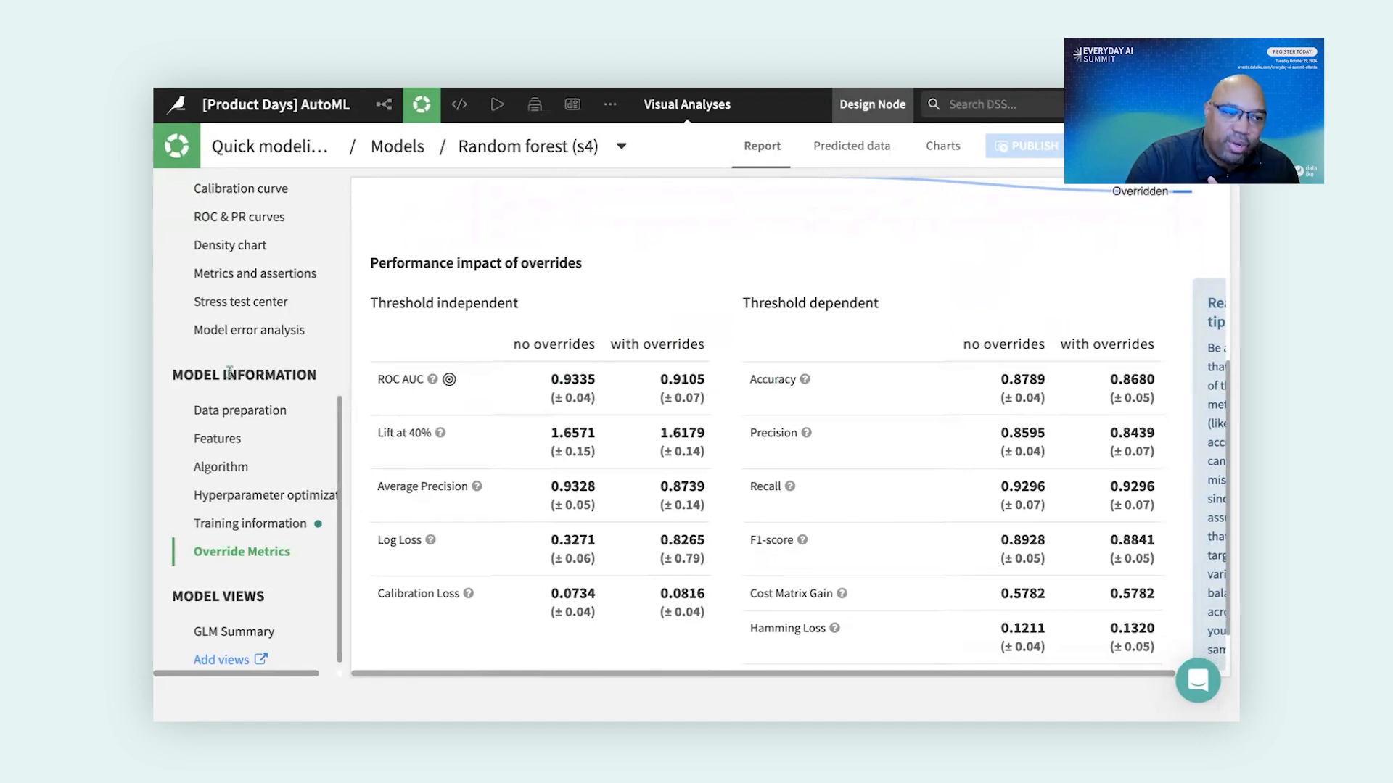
{"action": "scroll", "coordinate": [229, 372], "scroll_direction": "up", "scroll_amount": 3}
{"action": "scroll", "coordinate": [230, 372], "scroll_direction": "up", "scroll_amount": 1}
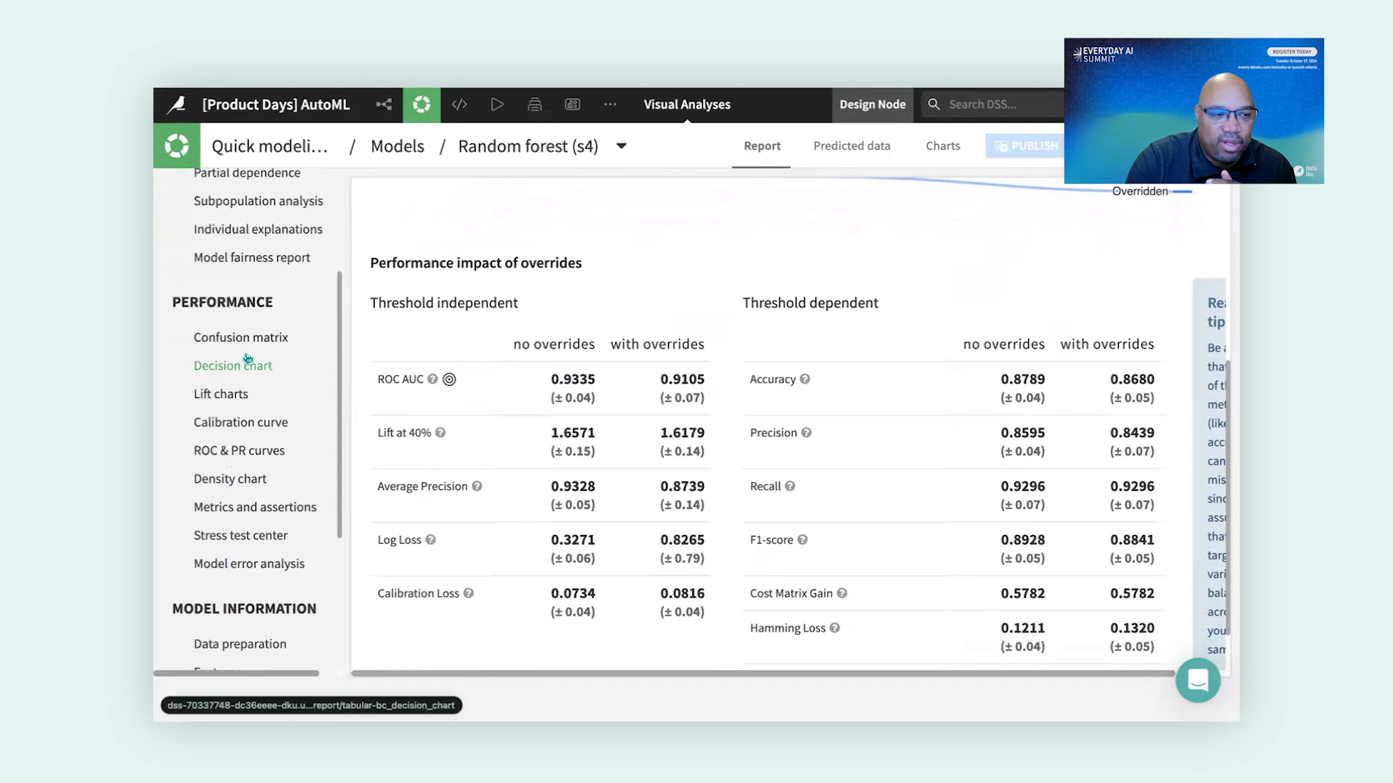
{"action": "scroll", "coordinate": [254, 395], "scroll_direction": "up", "scroll_amount": 1}
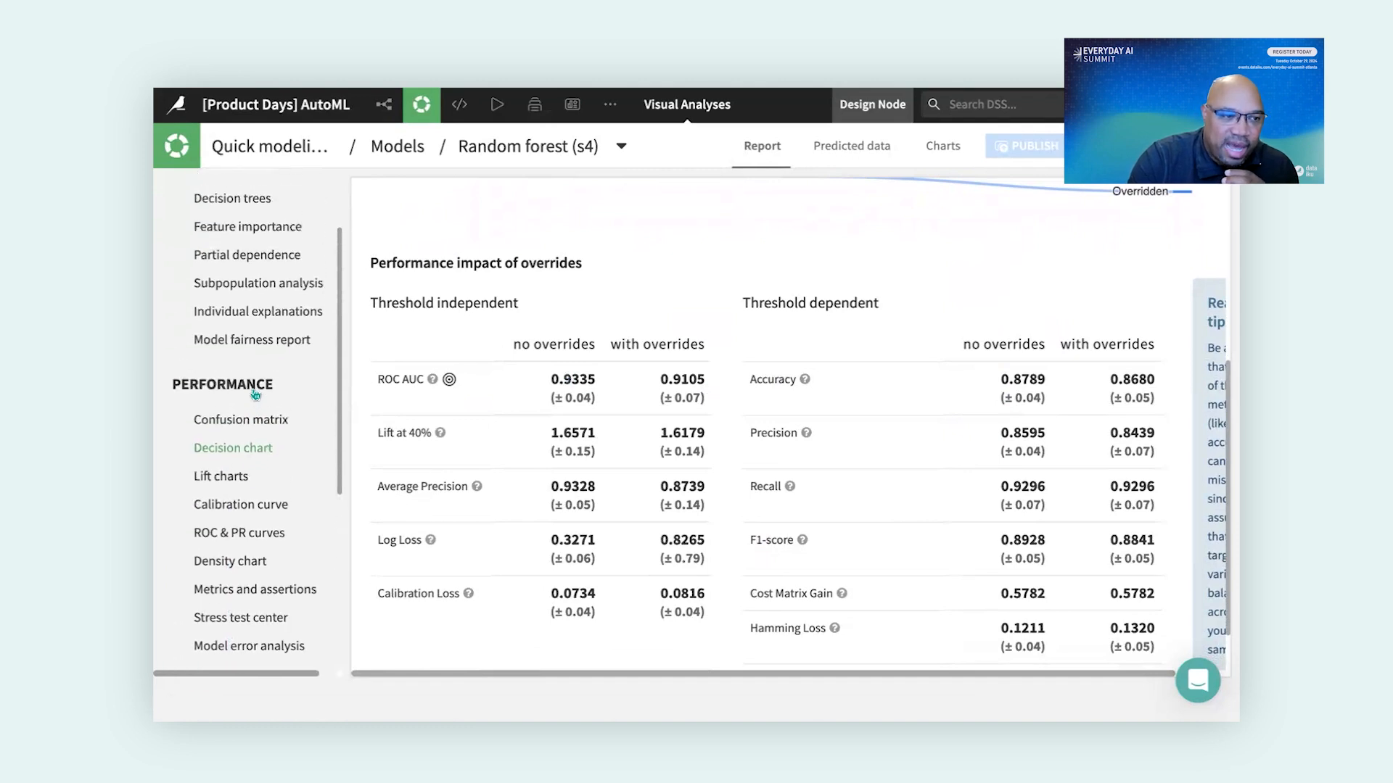
{"action": "scroll", "coordinate": [253, 394], "scroll_direction": "down", "scroll_amount": 5}
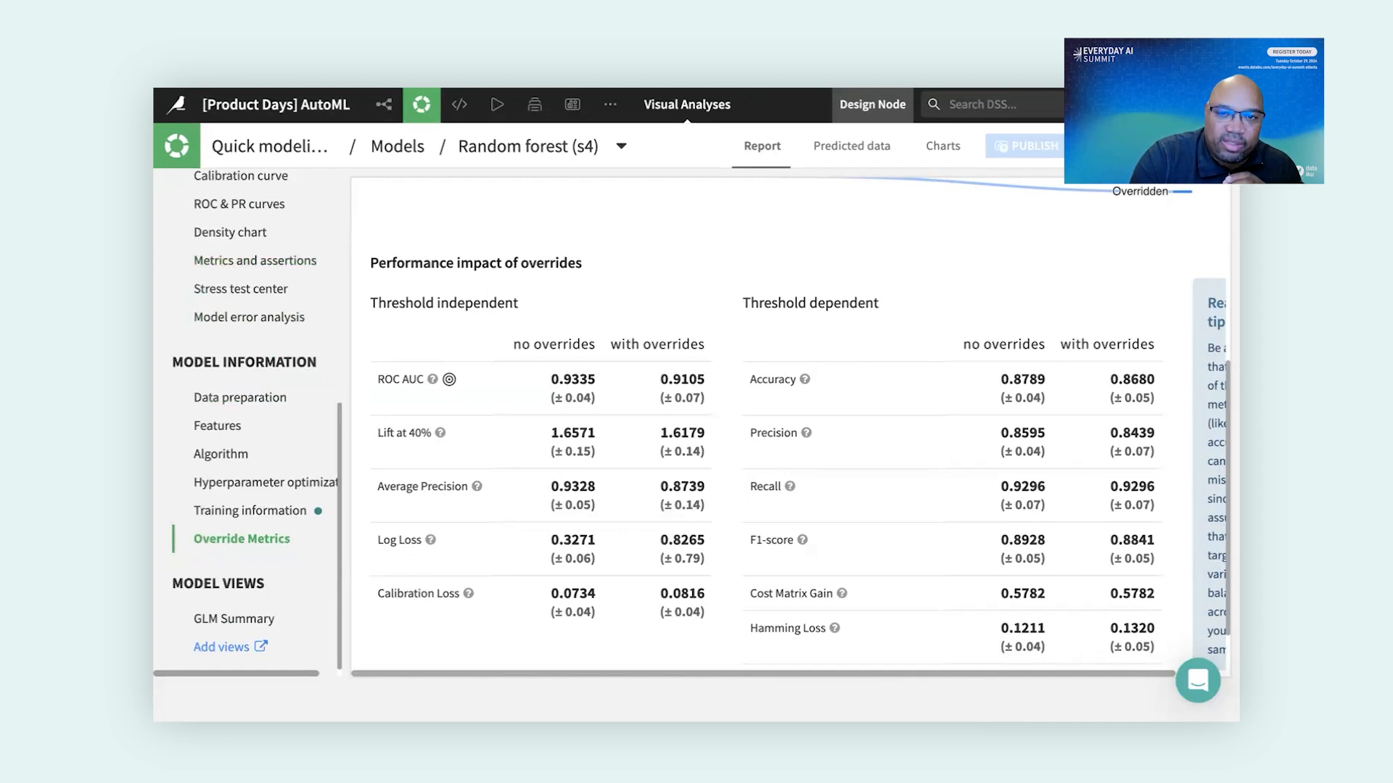
- Return to the Flow and open the deployed Predict HEART_DISEASE (binary) model from the Model Building - Visual zone
{"action": "left_click", "coordinate": [426, 106]}
{"action": "left_click", "coordinate": [396, 114]}
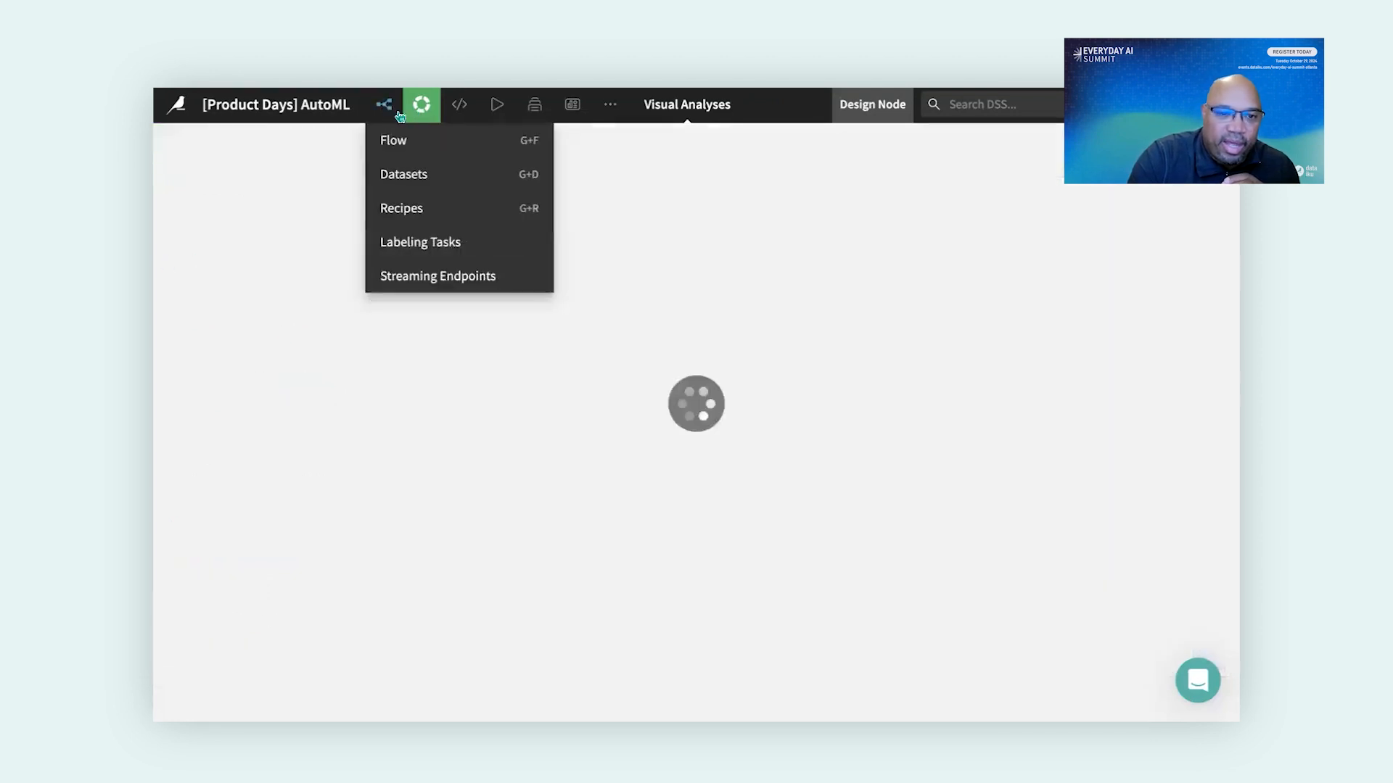
{"action": "left_click_drag", "start_coordinate": [743, 332], "coordinate": [221, 537]}
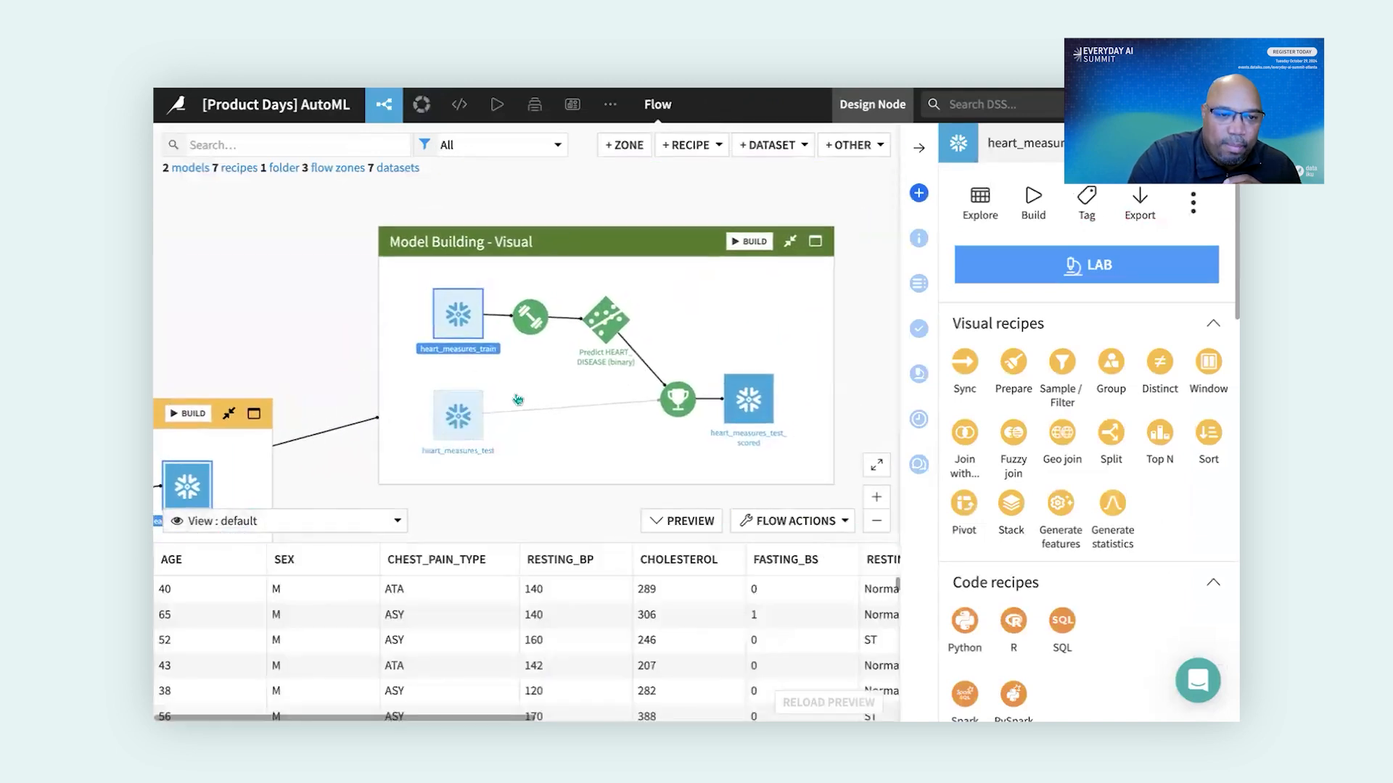
{"action": "left_click", "coordinate": [611, 327]}
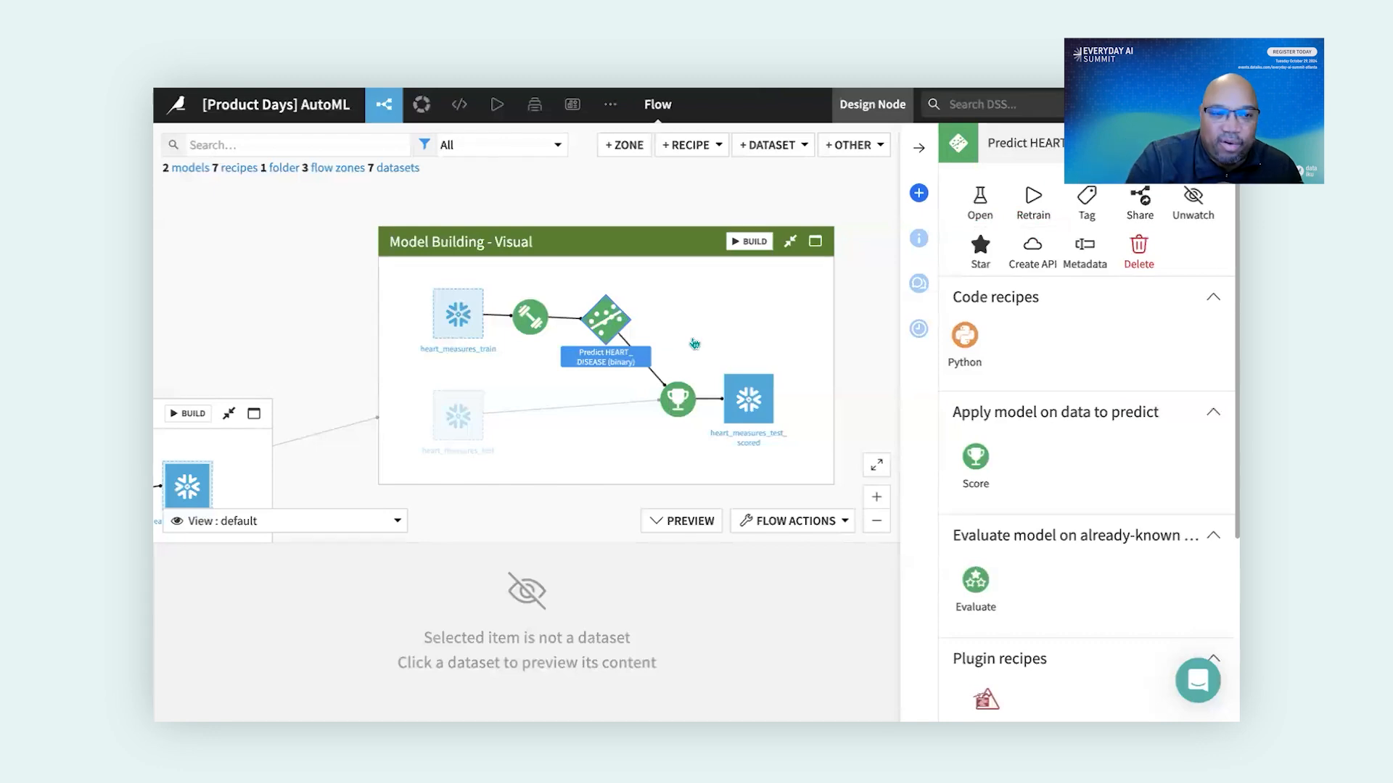
{"action": "double_click", "coordinate": [613, 322]}
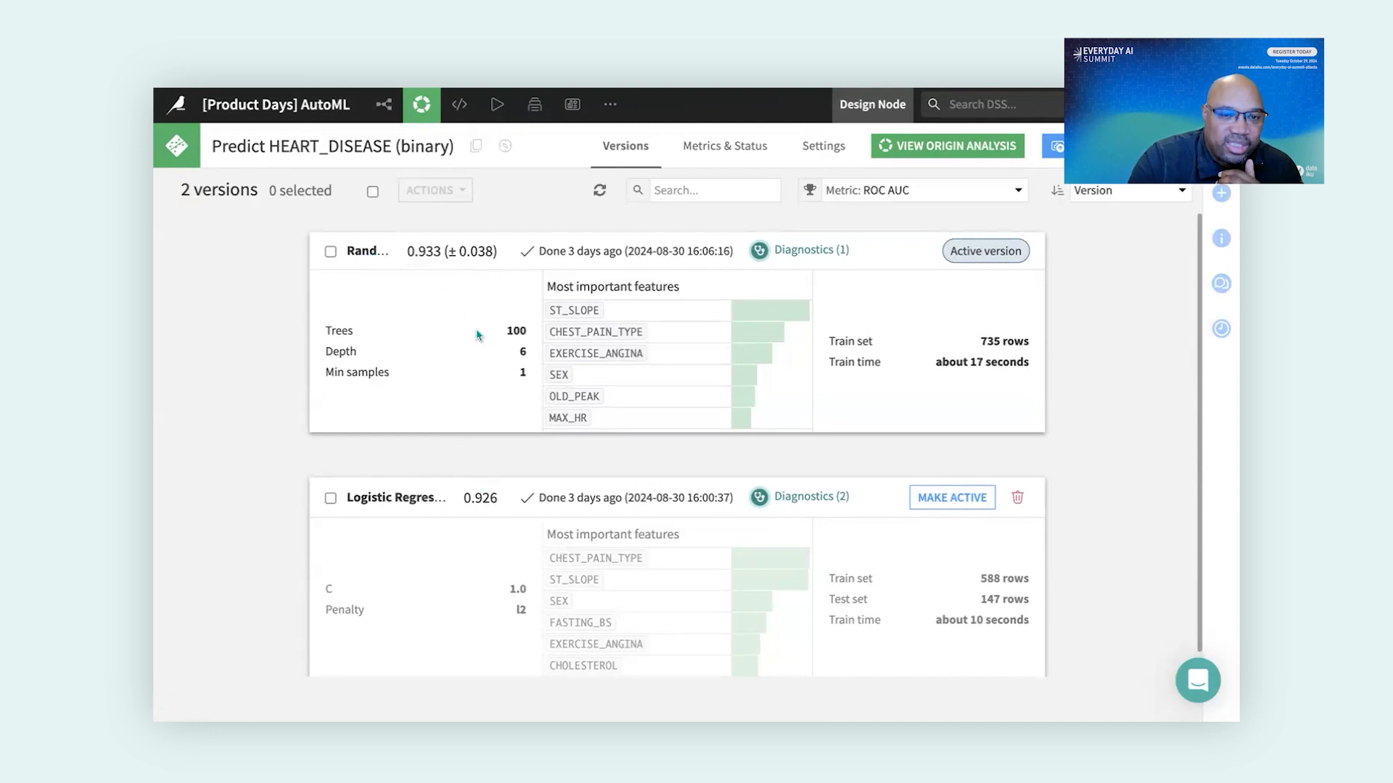
- Open the active random forest version's Shapley feature importance and check the additional actions offered for the model
{"action": "left_click", "coordinate": [369, 252]}
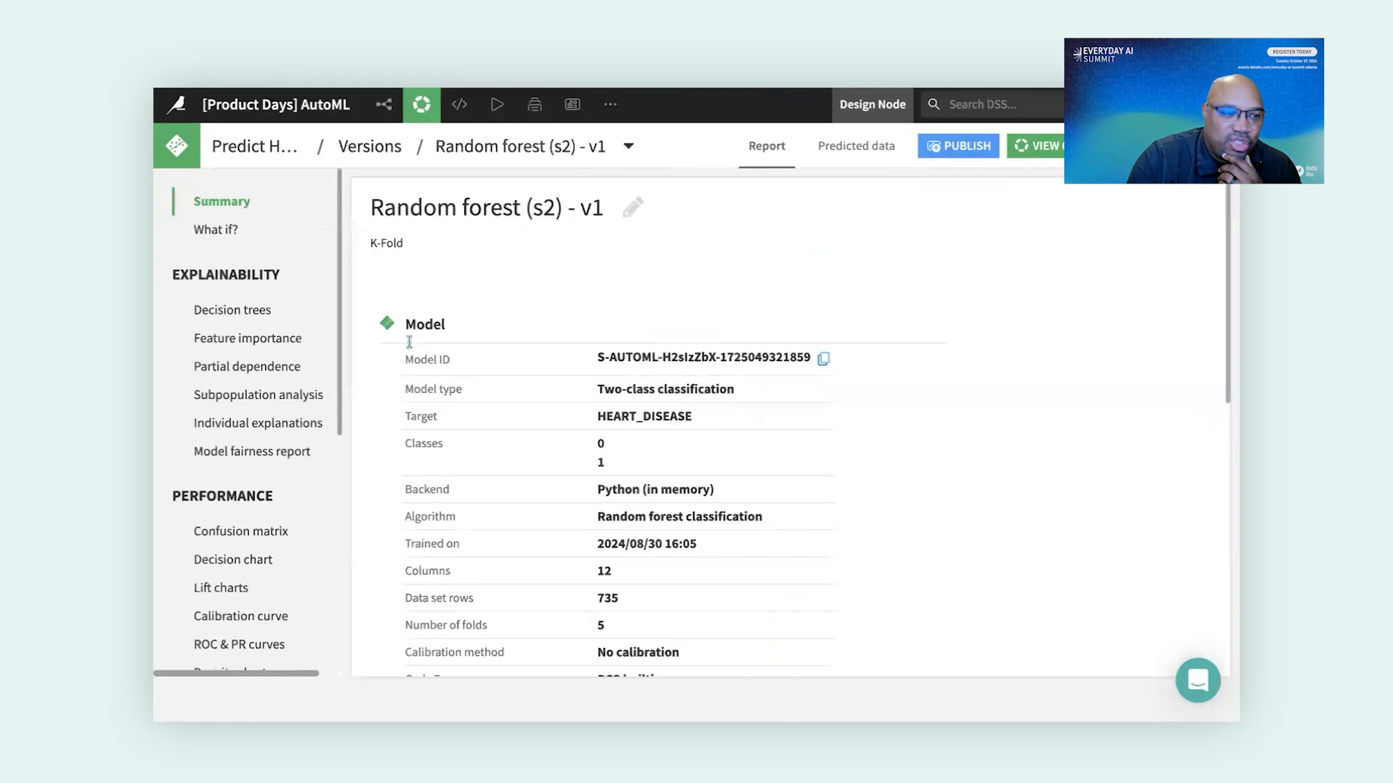
{"action": "left_click", "coordinate": [282, 338]}
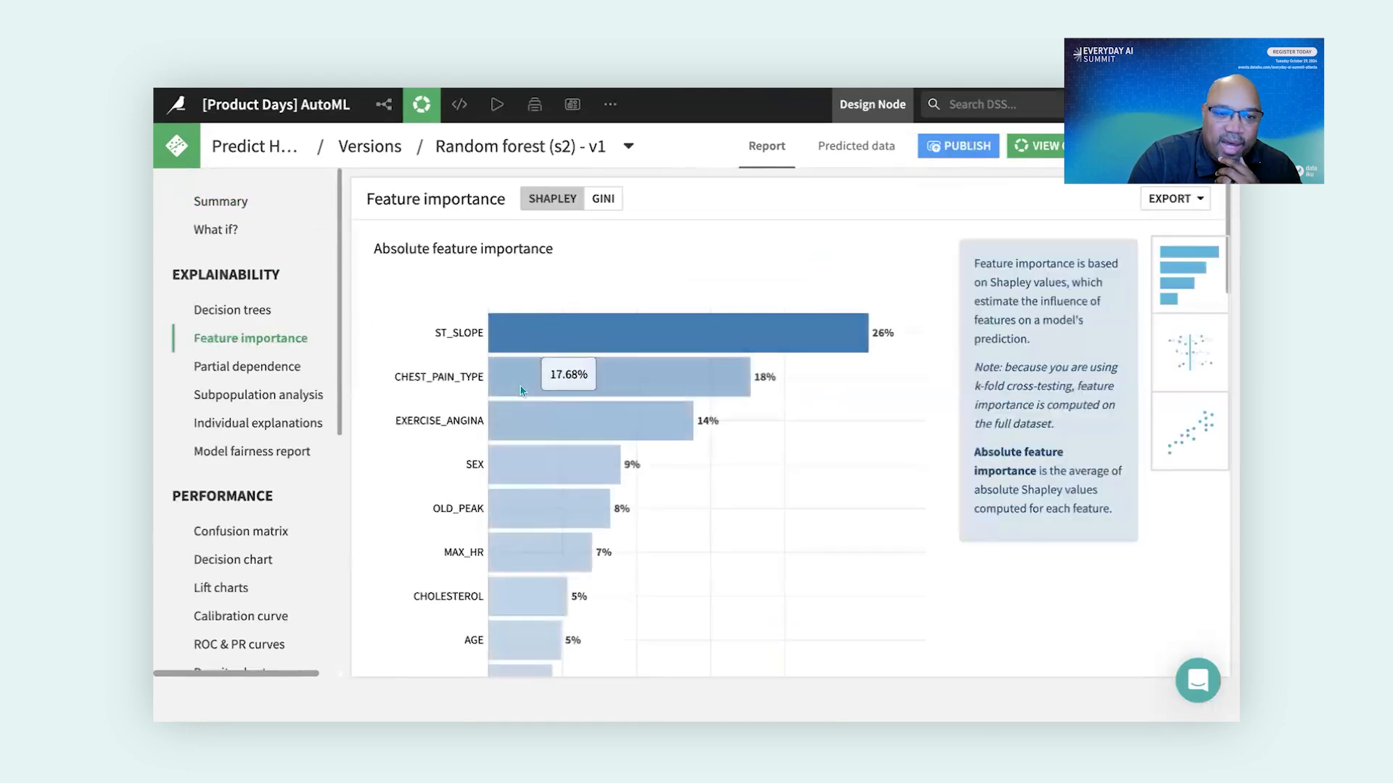
{"action": "mouse_move", "coordinate": [631, 418]}
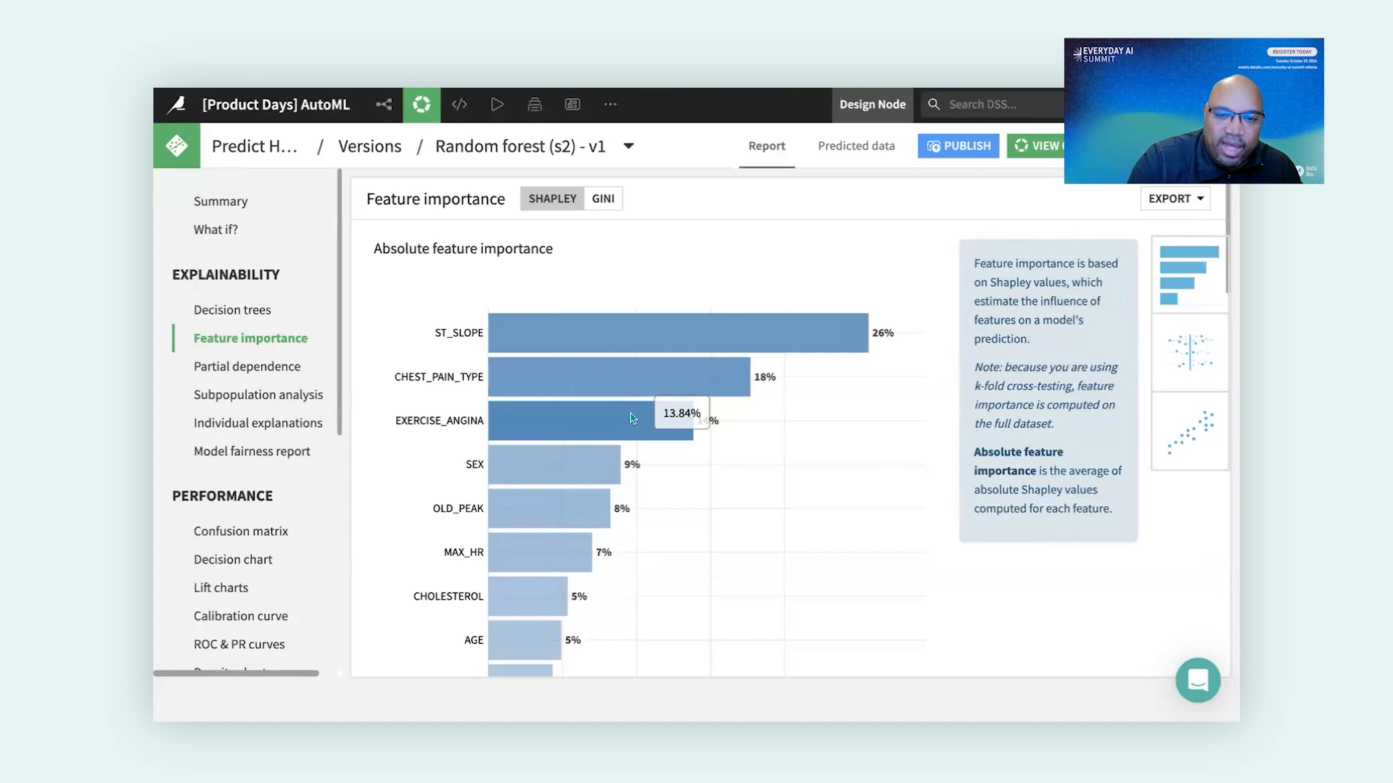
{"action": "left_click", "coordinate": [1210, 147]}
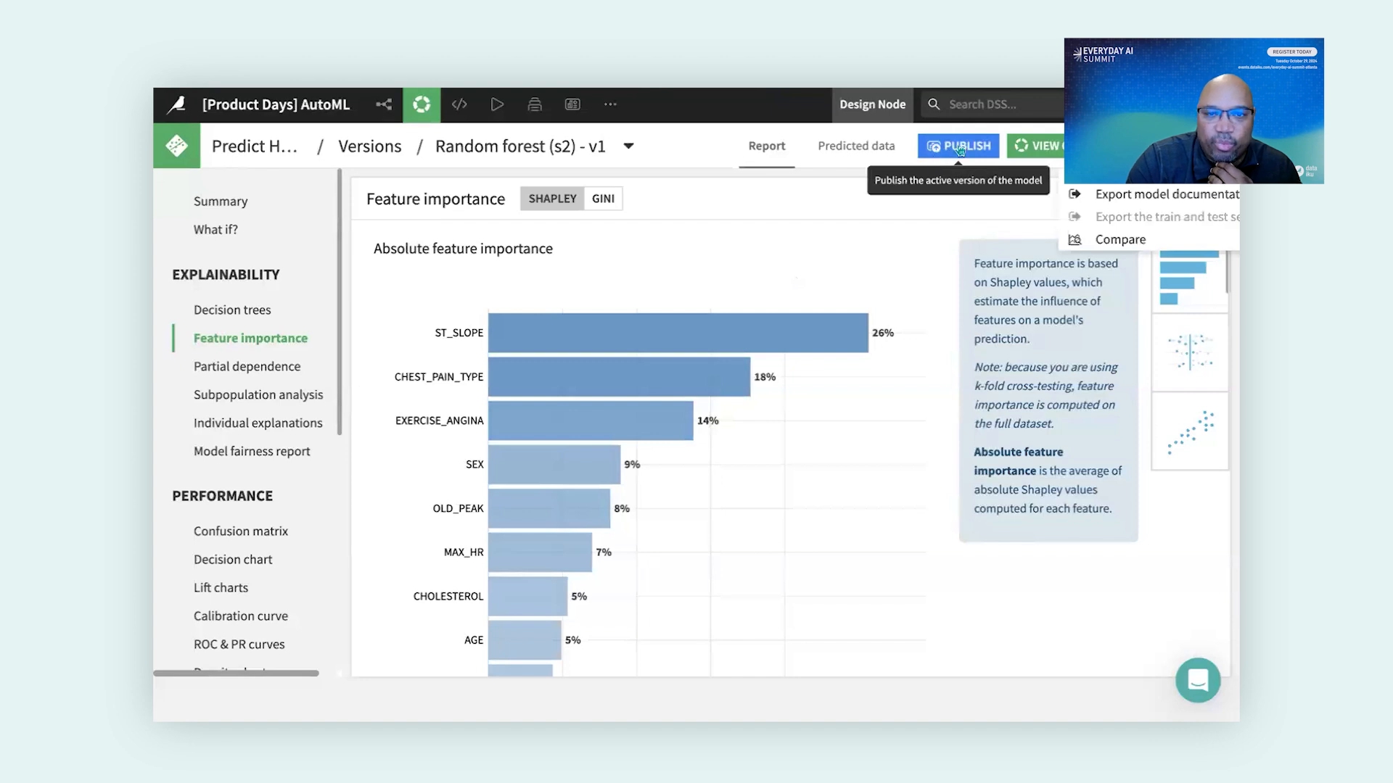
- Open the Model Results Dashboard and review its What If Scenarios page and its confusion matrix and ROC curve page
{"action": "mouse_move", "coordinate": [573, 115]}
{"action": "left_click", "coordinate": [601, 149]}
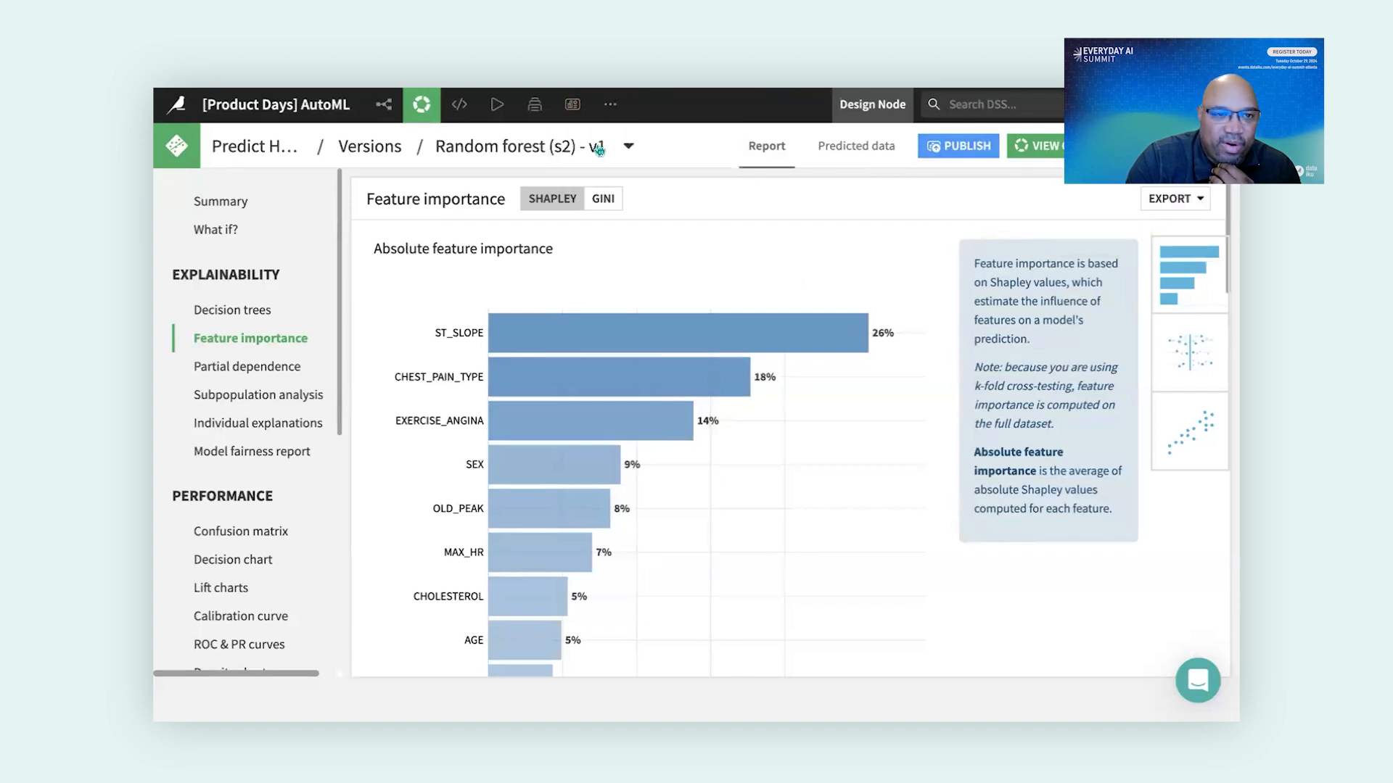
{"action": "left_click", "coordinate": [339, 222]}
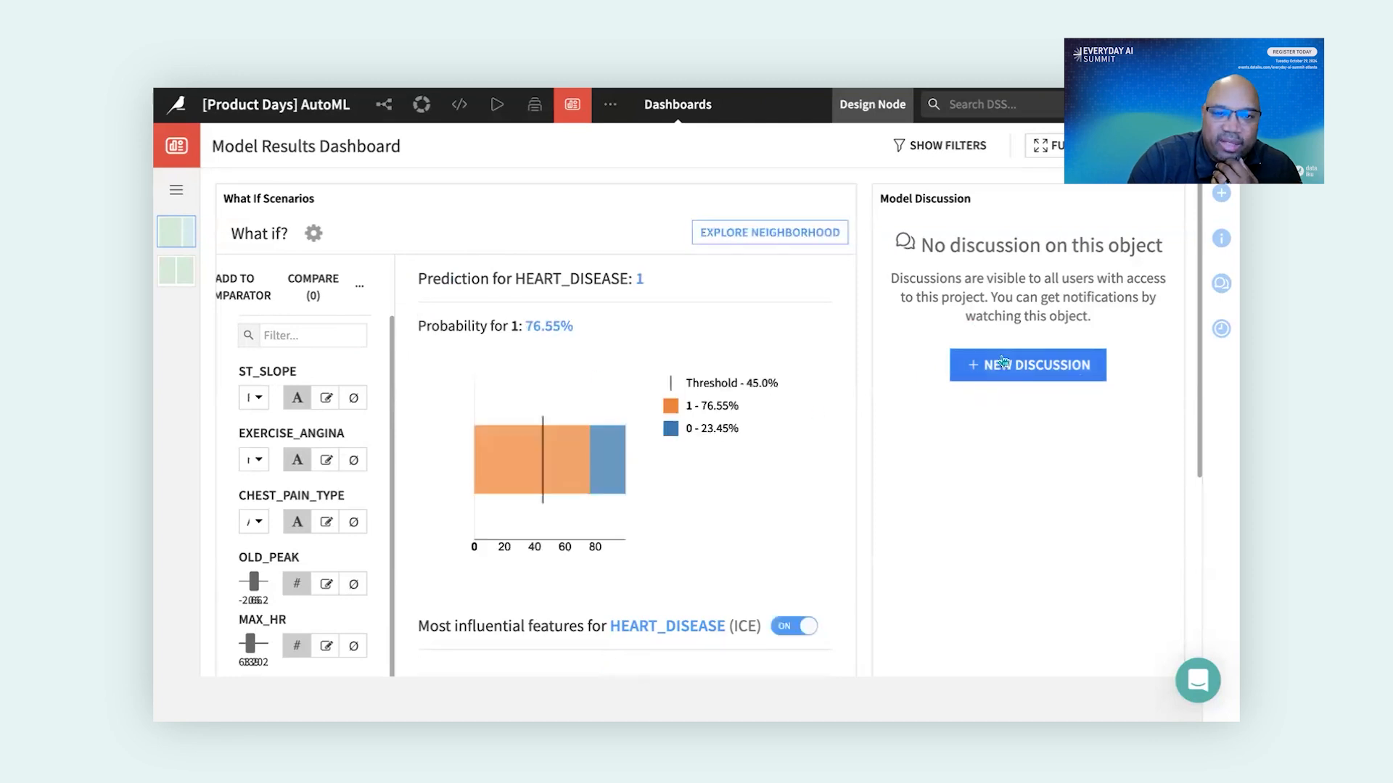
{"action": "mouse_move", "coordinate": [569, 496]}
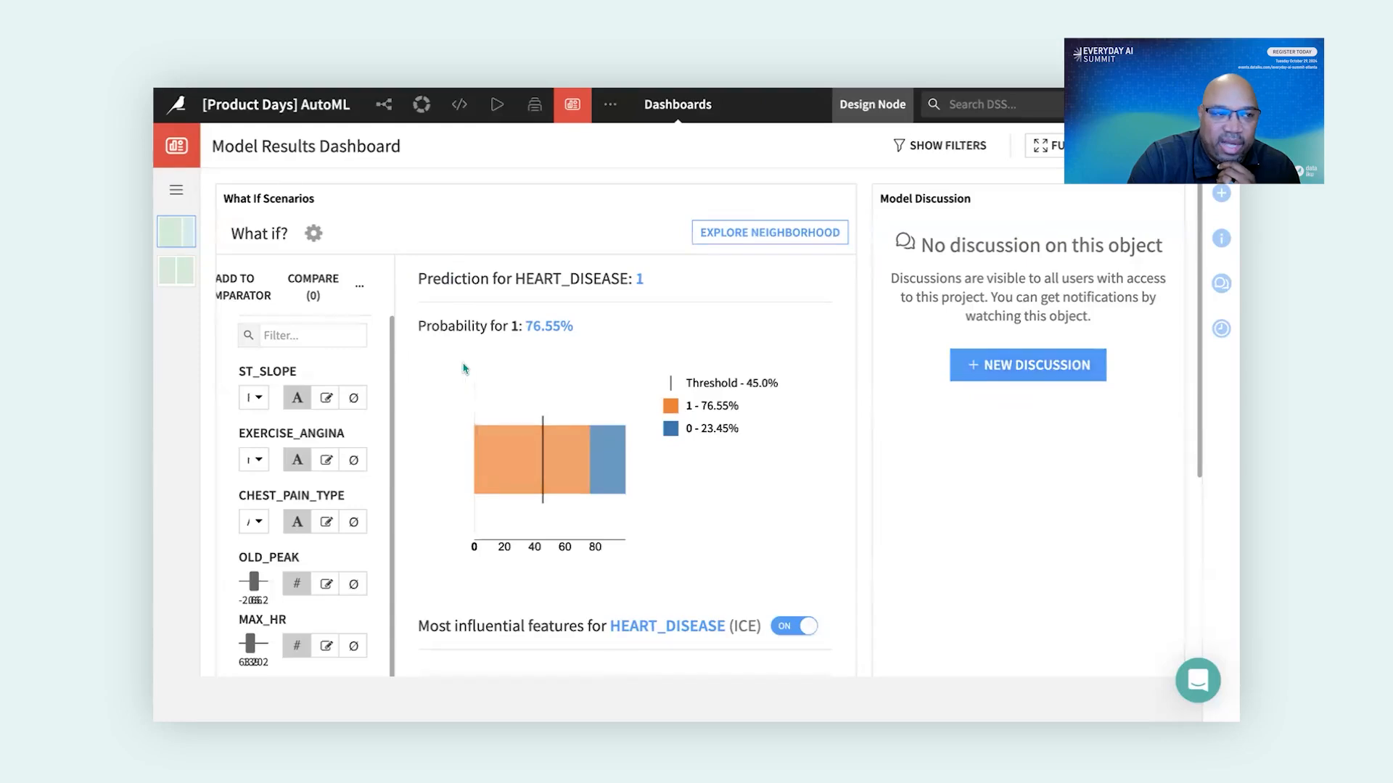
{"action": "left_click", "coordinate": [187, 276]}
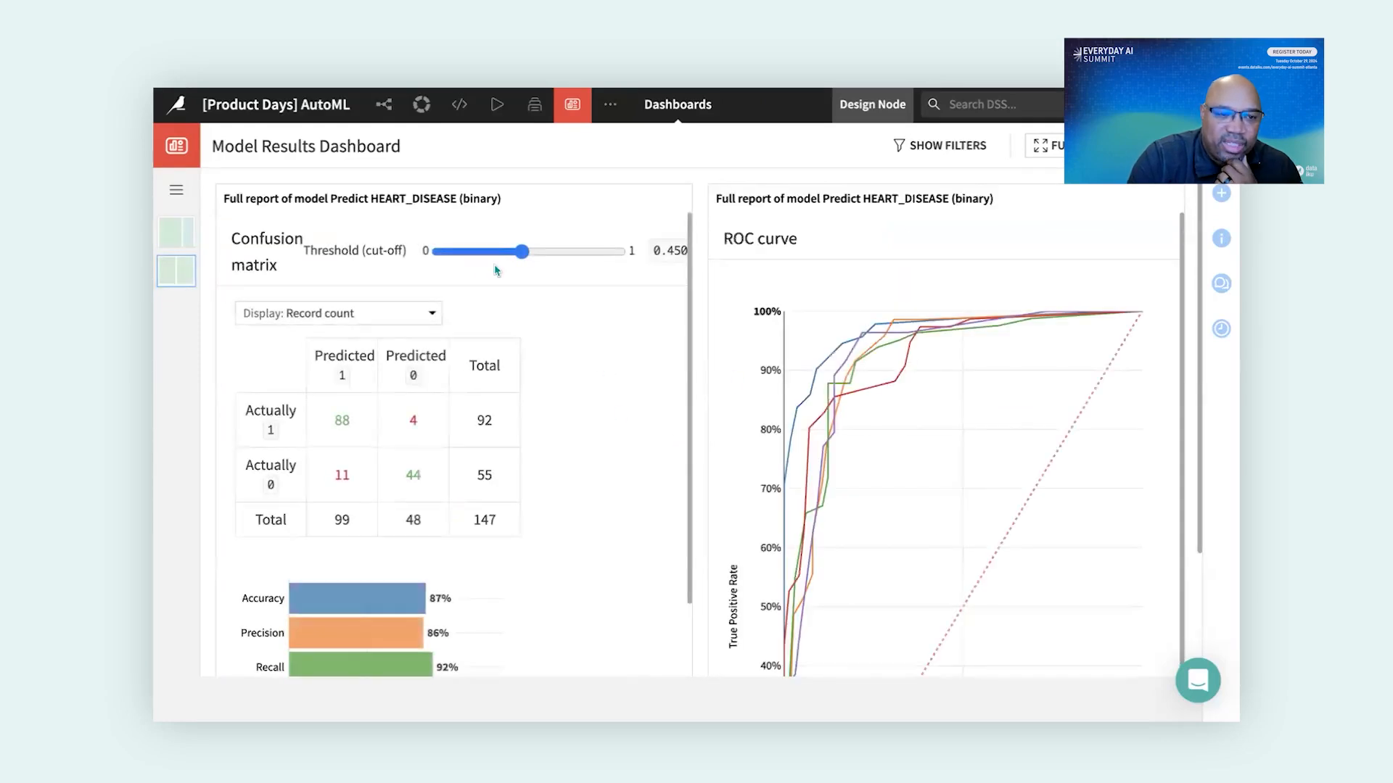
{"action": "mouse_move", "coordinate": [907, 404]}
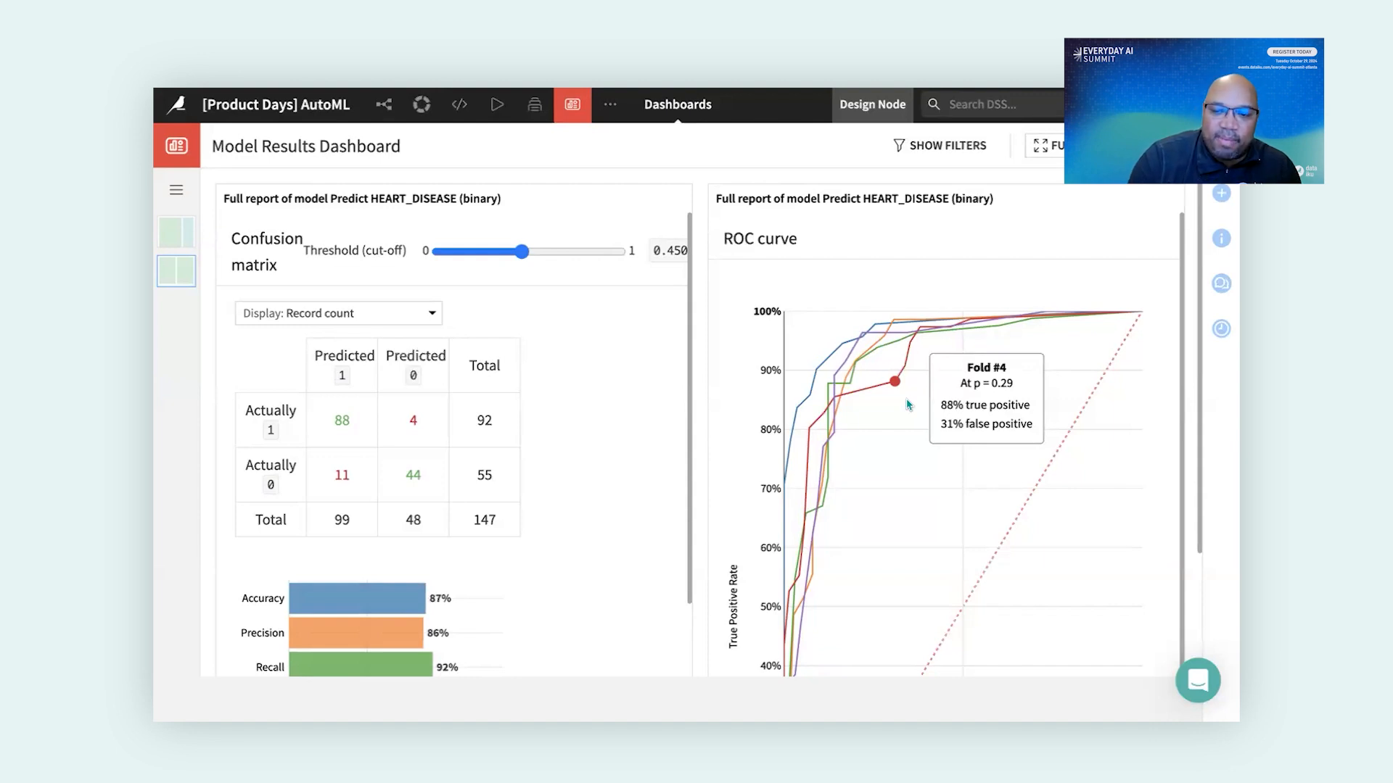
- Create a new model comparison labelled "test" with the Two-class classification prediction type
{"action": "mouse_move", "coordinate": [383, 113]}
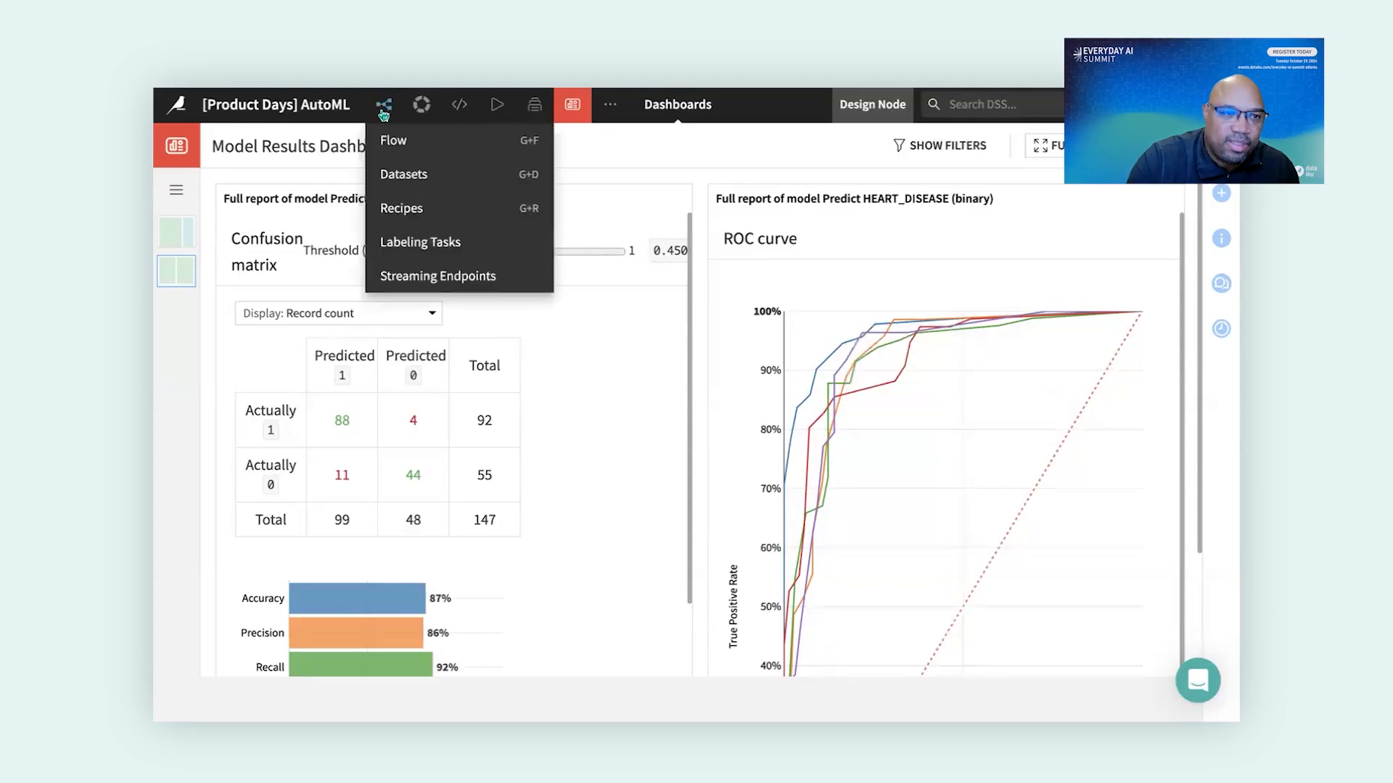
{"action": "left_click", "coordinate": [395, 139]}
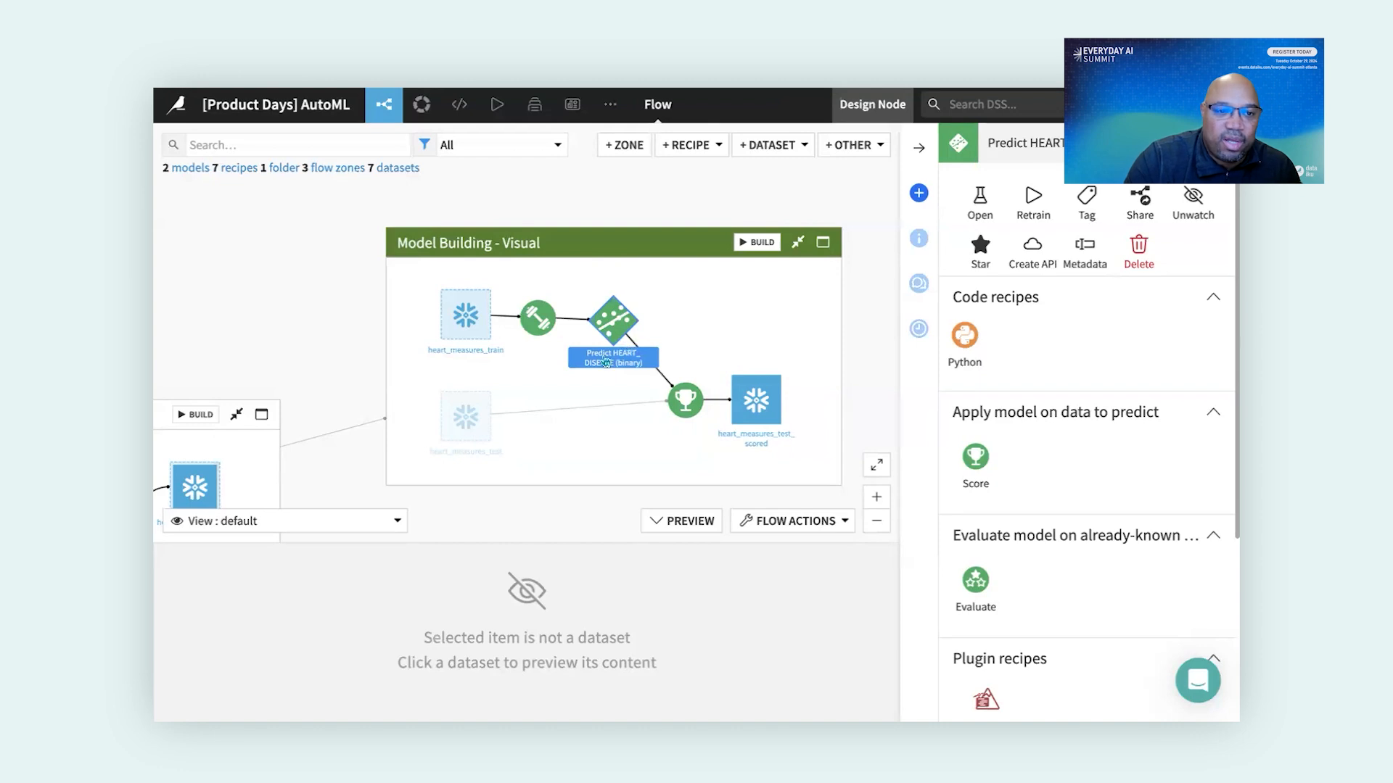
{"action": "left_click", "coordinate": [422, 104]}
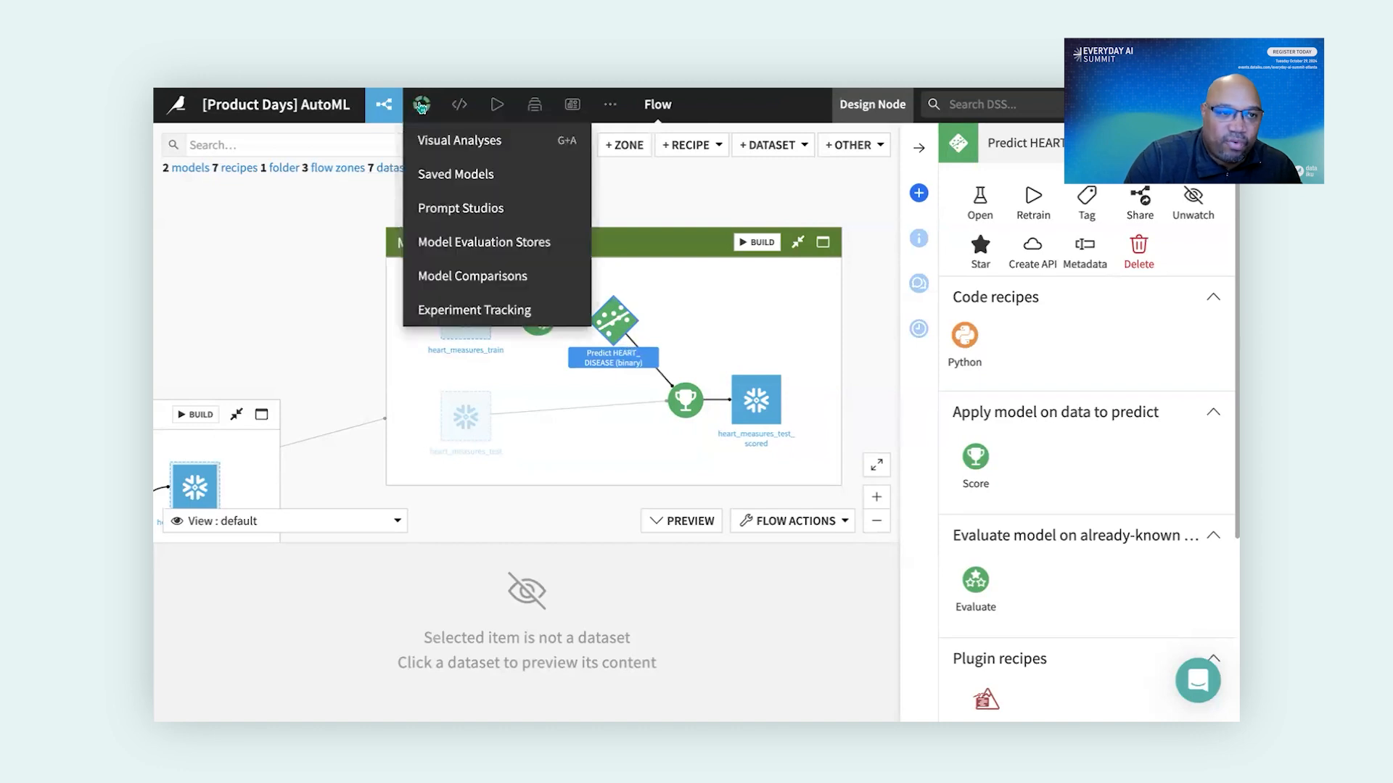
{"action": "left_click", "coordinate": [450, 277]}
{"action": "left_click", "coordinate": [807, 150]}
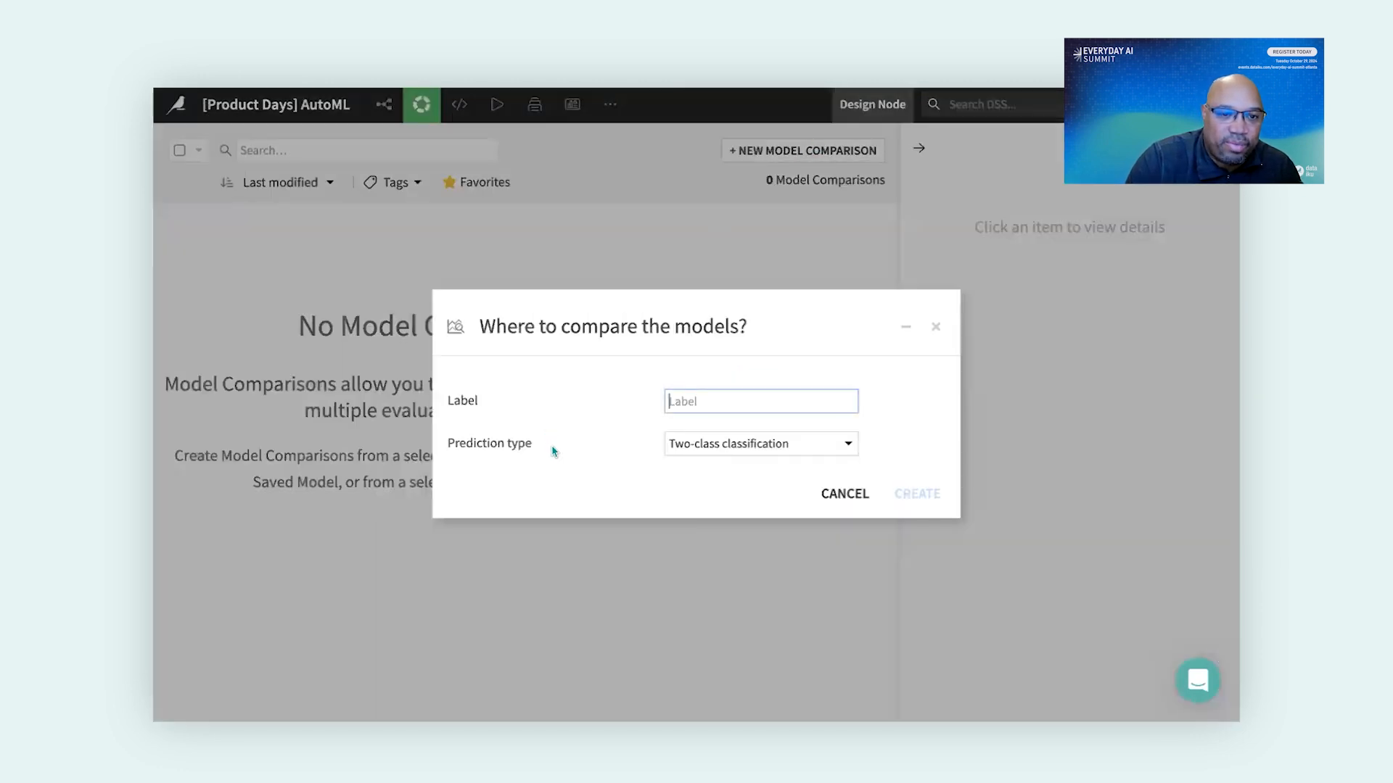
{"action": "type", "text": "test"}
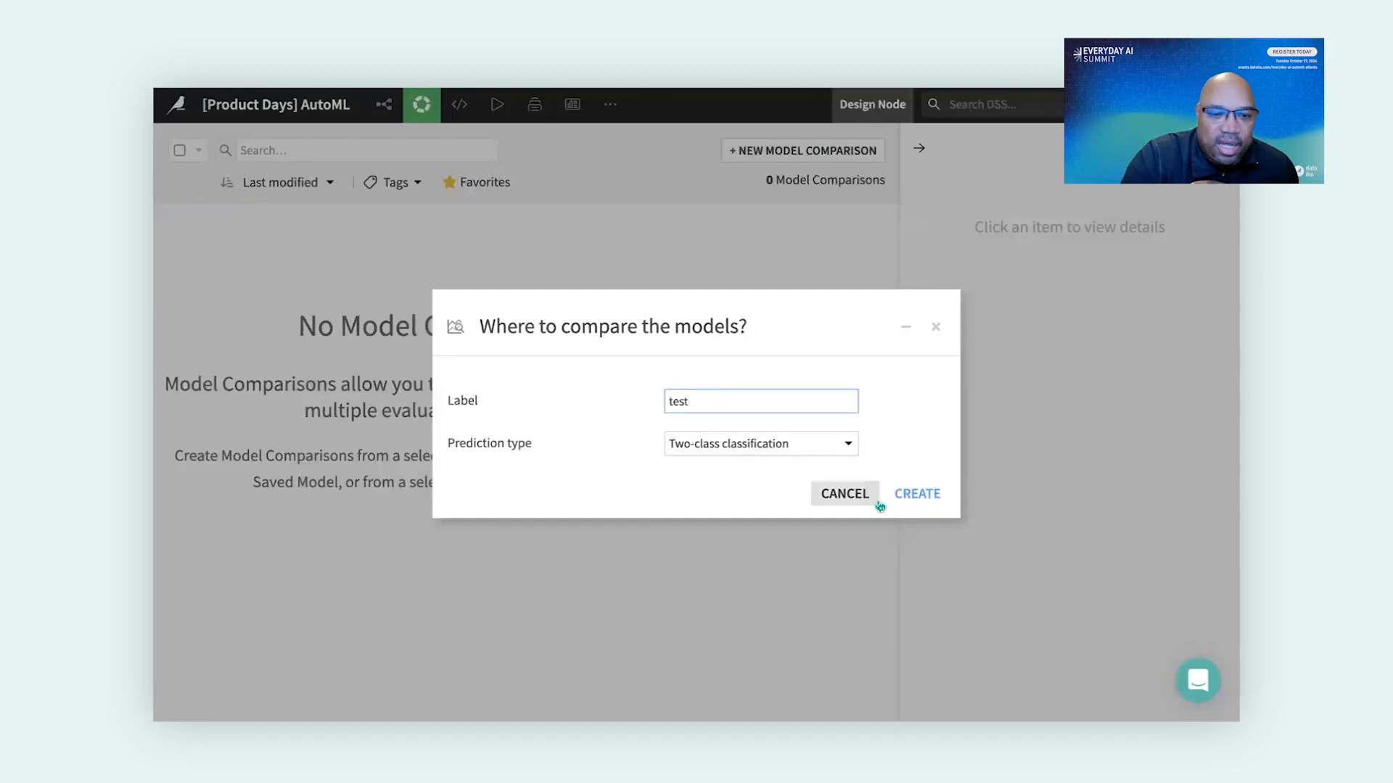
{"action": "left_click", "coordinate": [917, 494]}
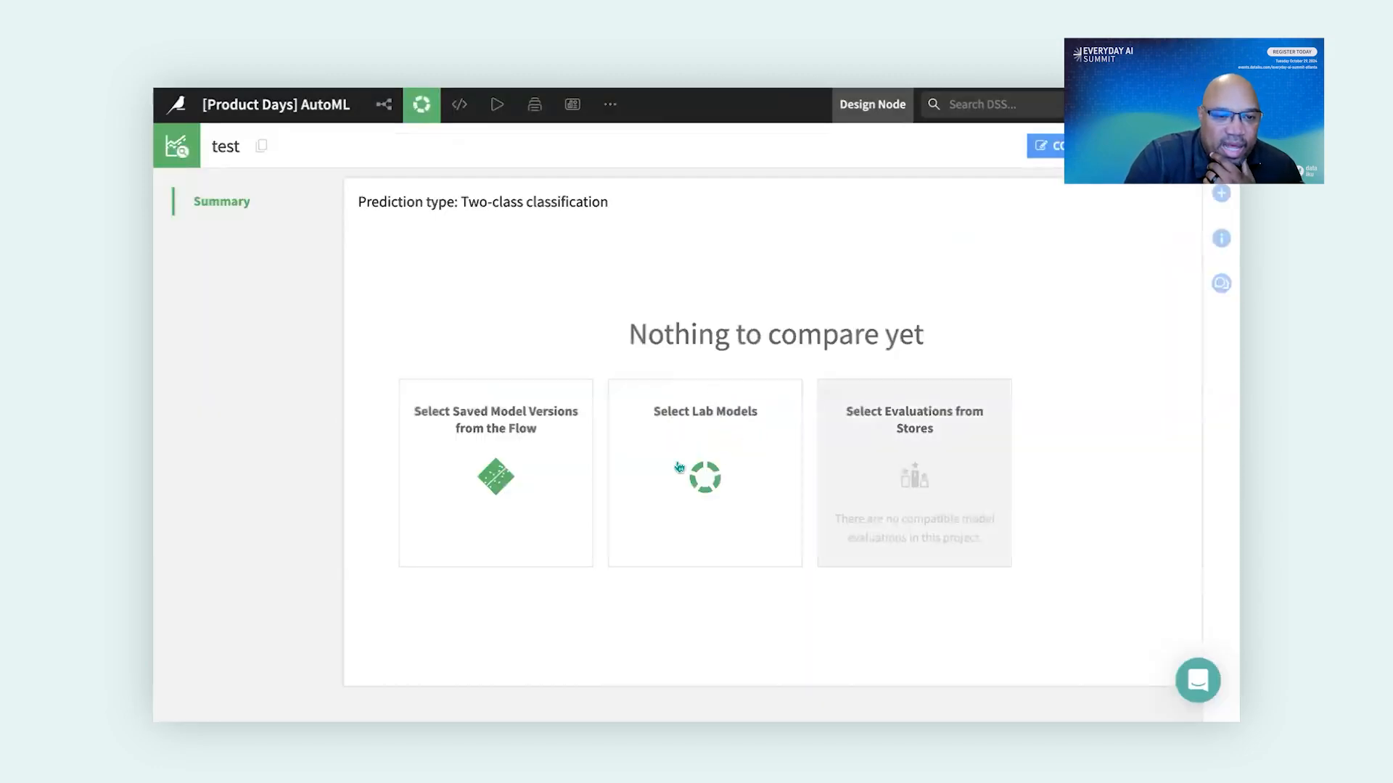
- Add the saved versions Random forest (s2) - v1, Logistic Regression (Baseline) - v1 and heart_disease v1 to the comparison
{"action": "left_click", "coordinate": [524, 431]}
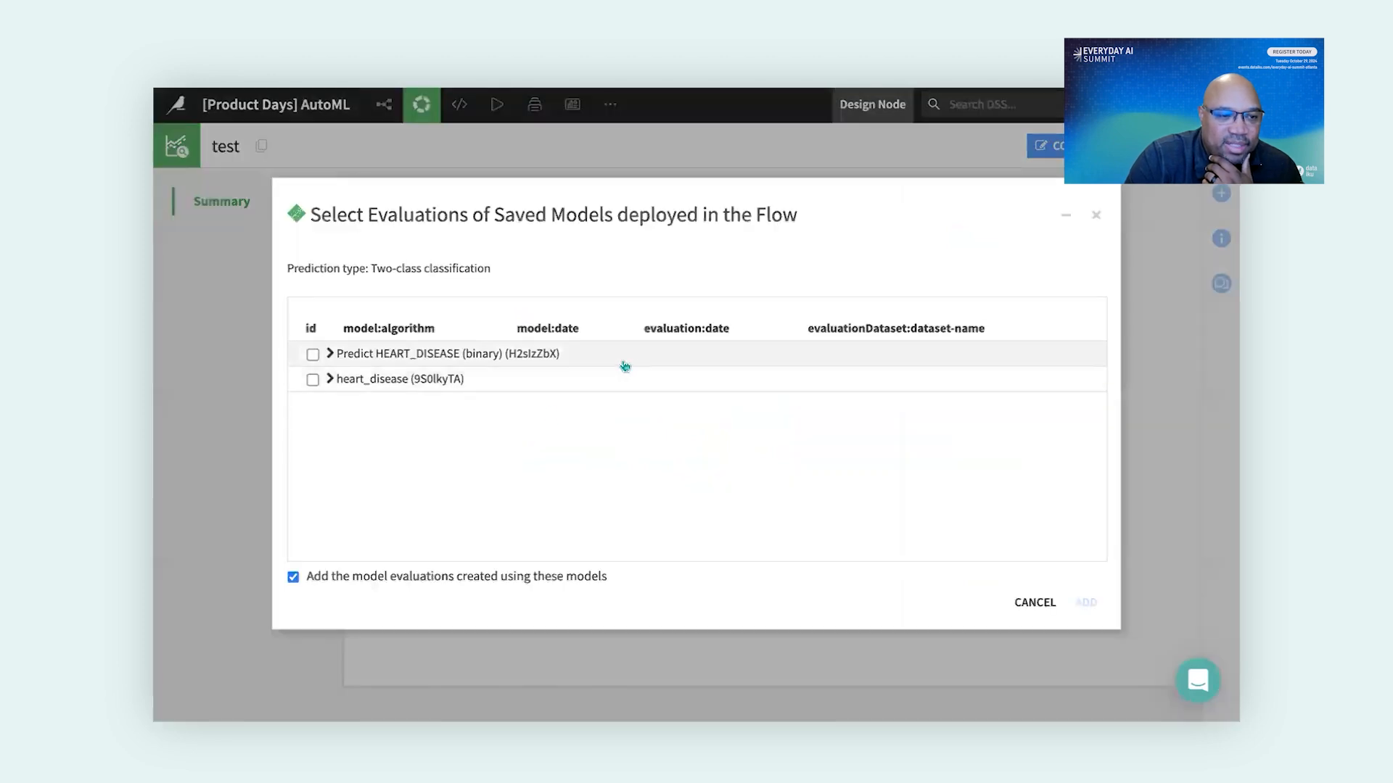
{"action": "left_click", "coordinate": [332, 355]}
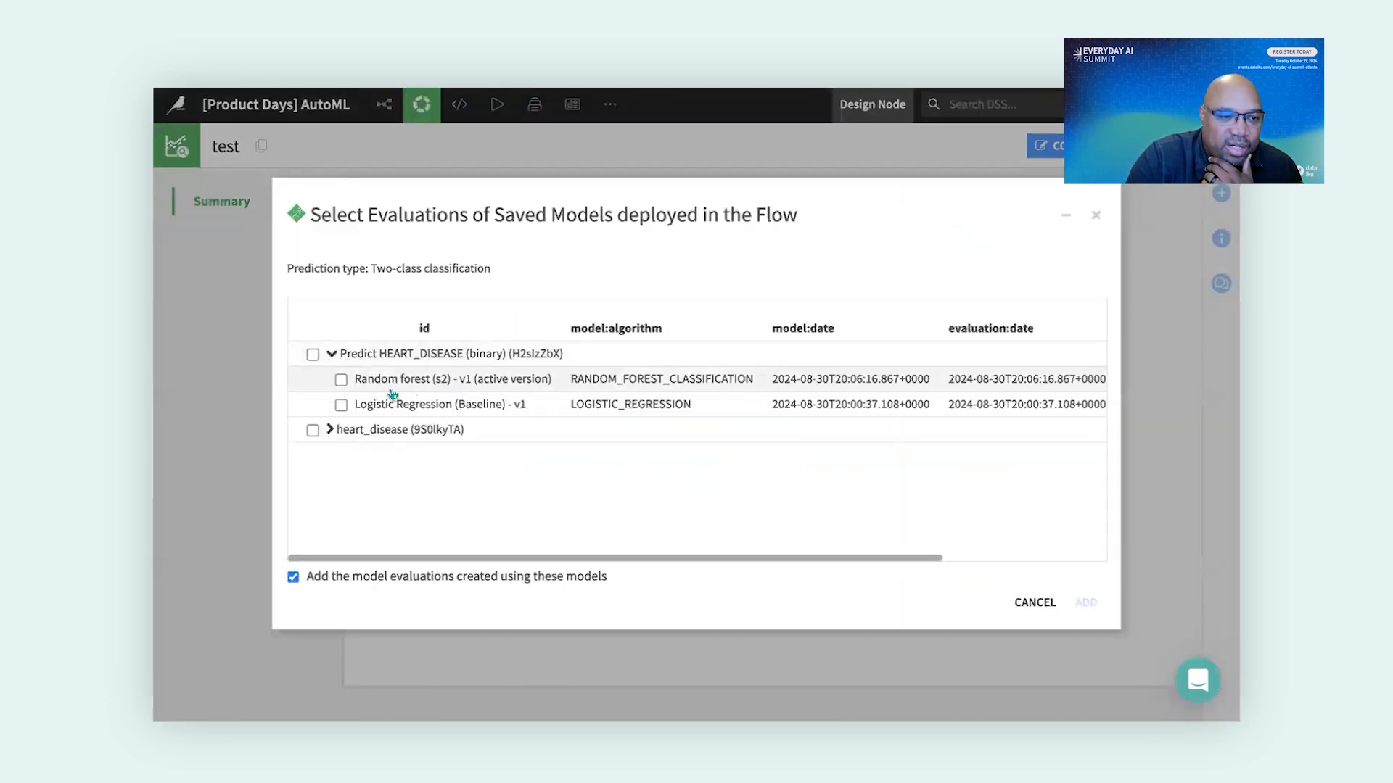
{"action": "left_click", "coordinate": [341, 379]}
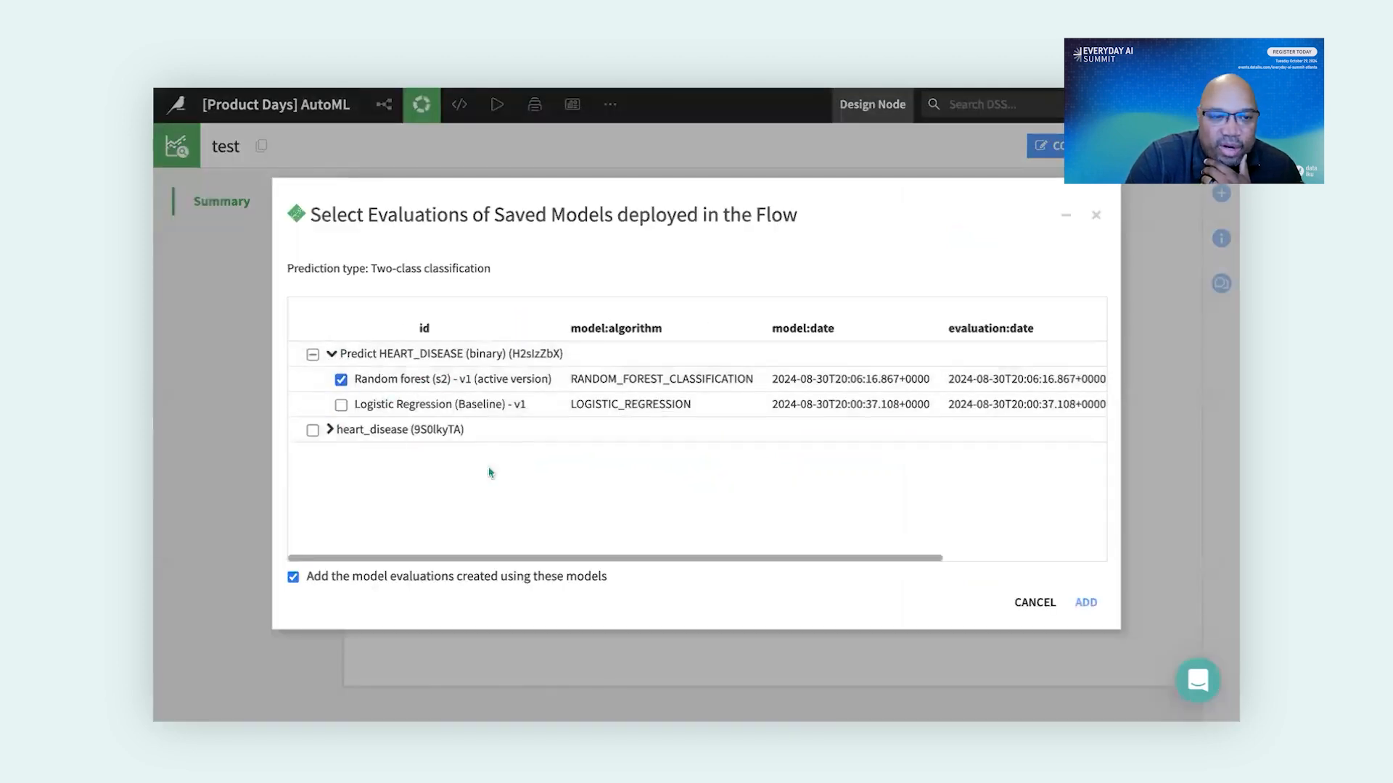
{"action": "left_click", "coordinate": [330, 430]}
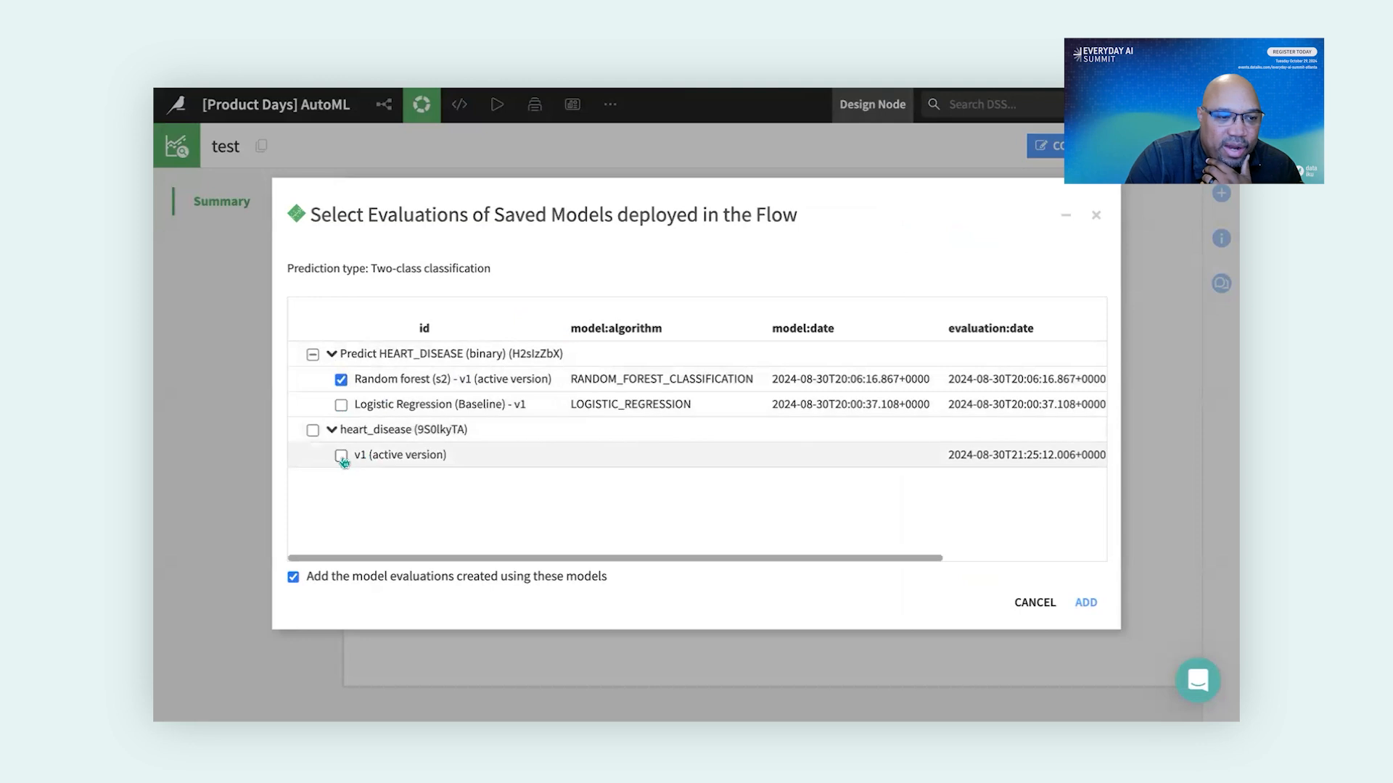
{"action": "left_click", "coordinate": [341, 455]}
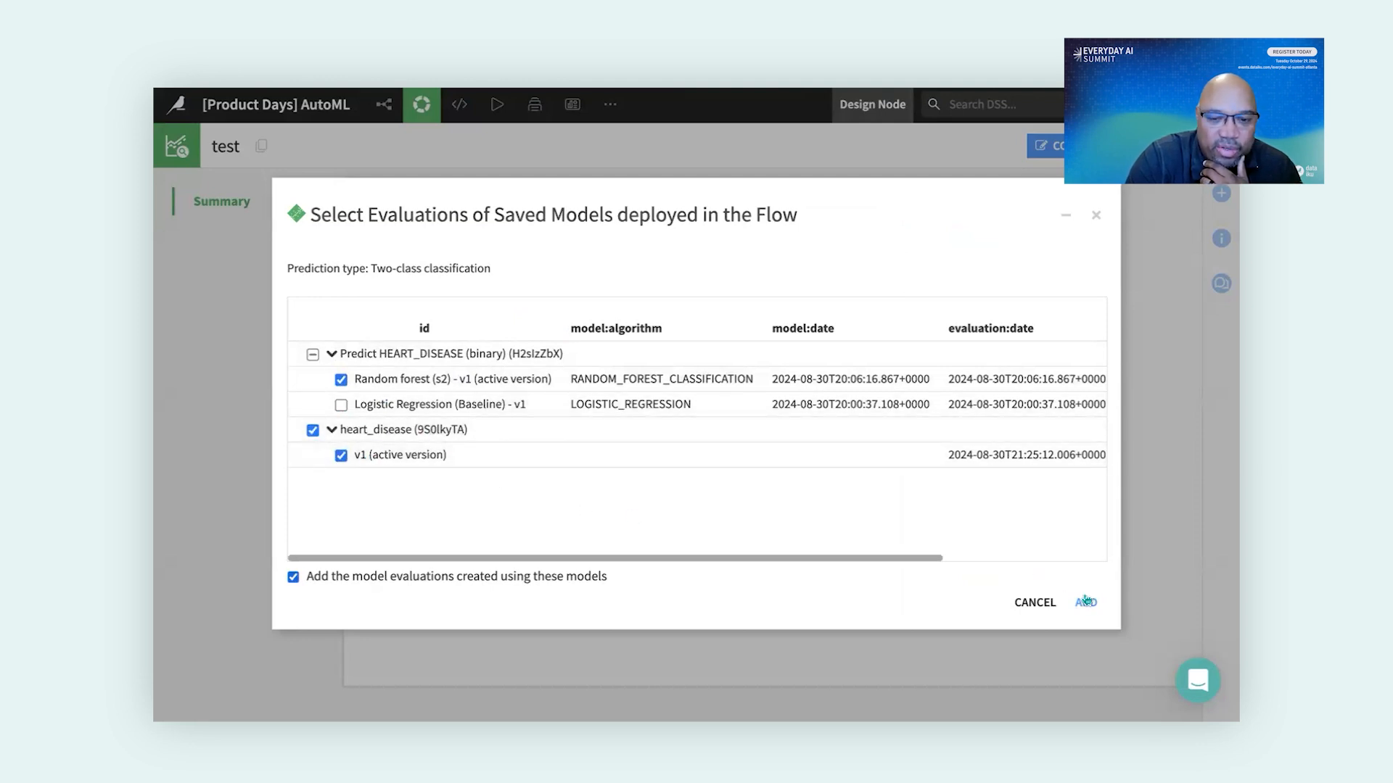
{"action": "left_click", "coordinate": [341, 405]}
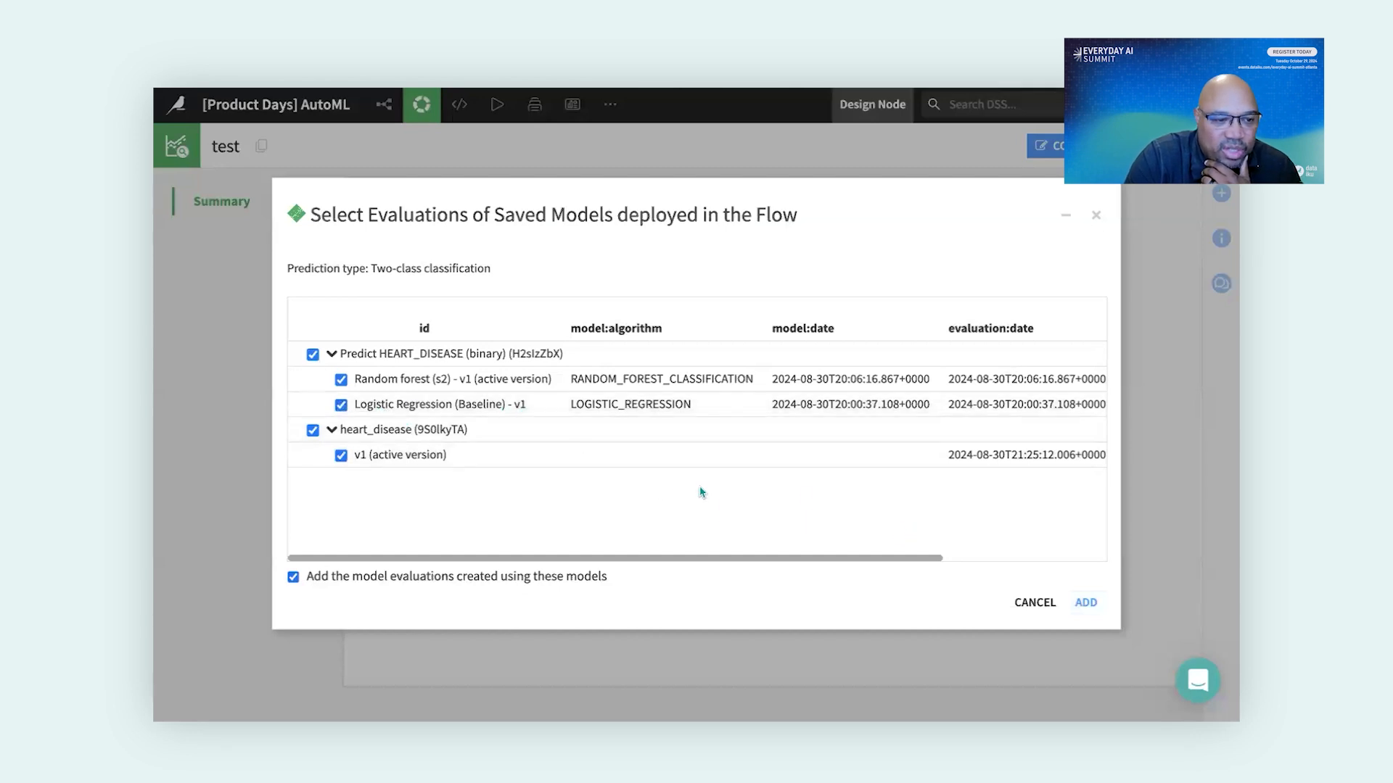
{"action": "left_click", "coordinate": [1086, 603]}
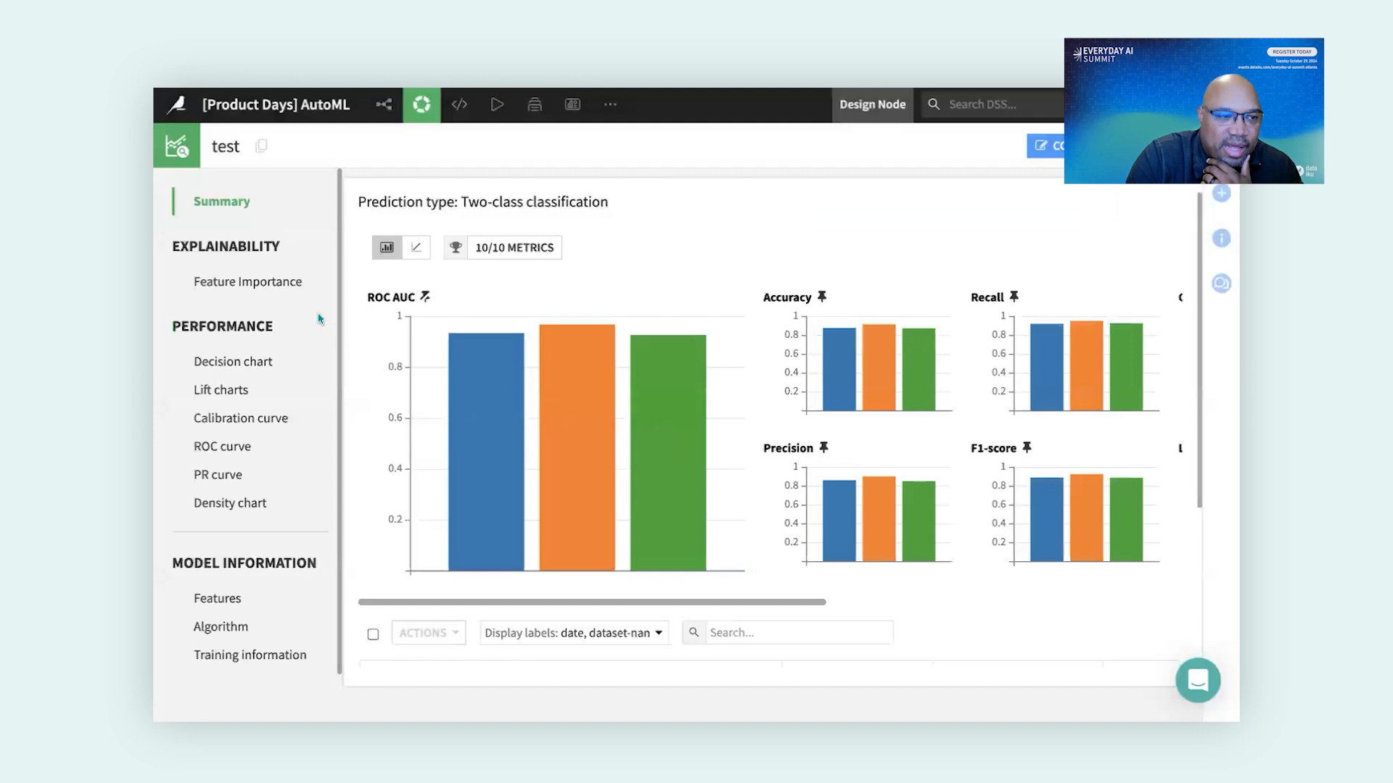
- Compare the three models' summary metrics, feature importance chart and feature ranking table
{"action": "scroll", "coordinate": [507, 363], "scroll_direction": "down", "scroll_amount": 2}
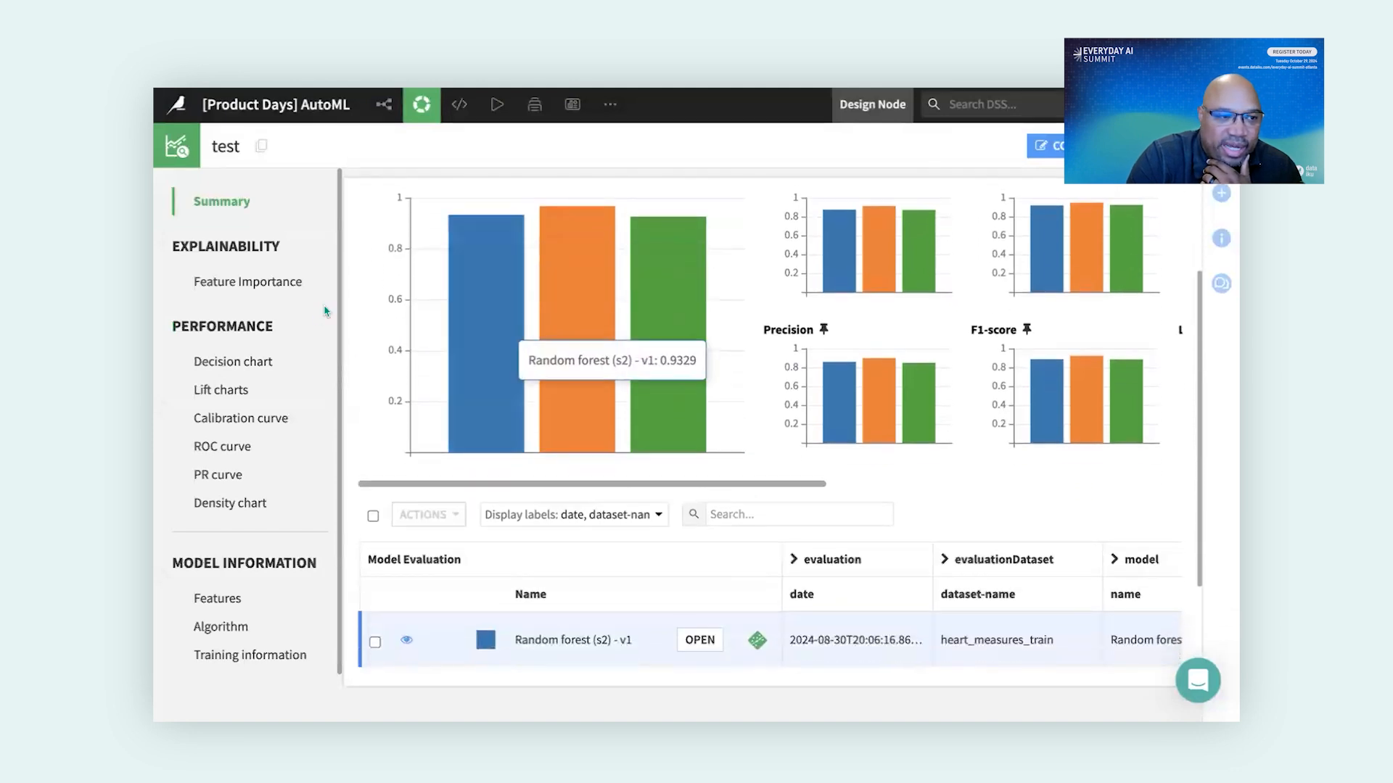
{"action": "left_click", "coordinate": [242, 284]}
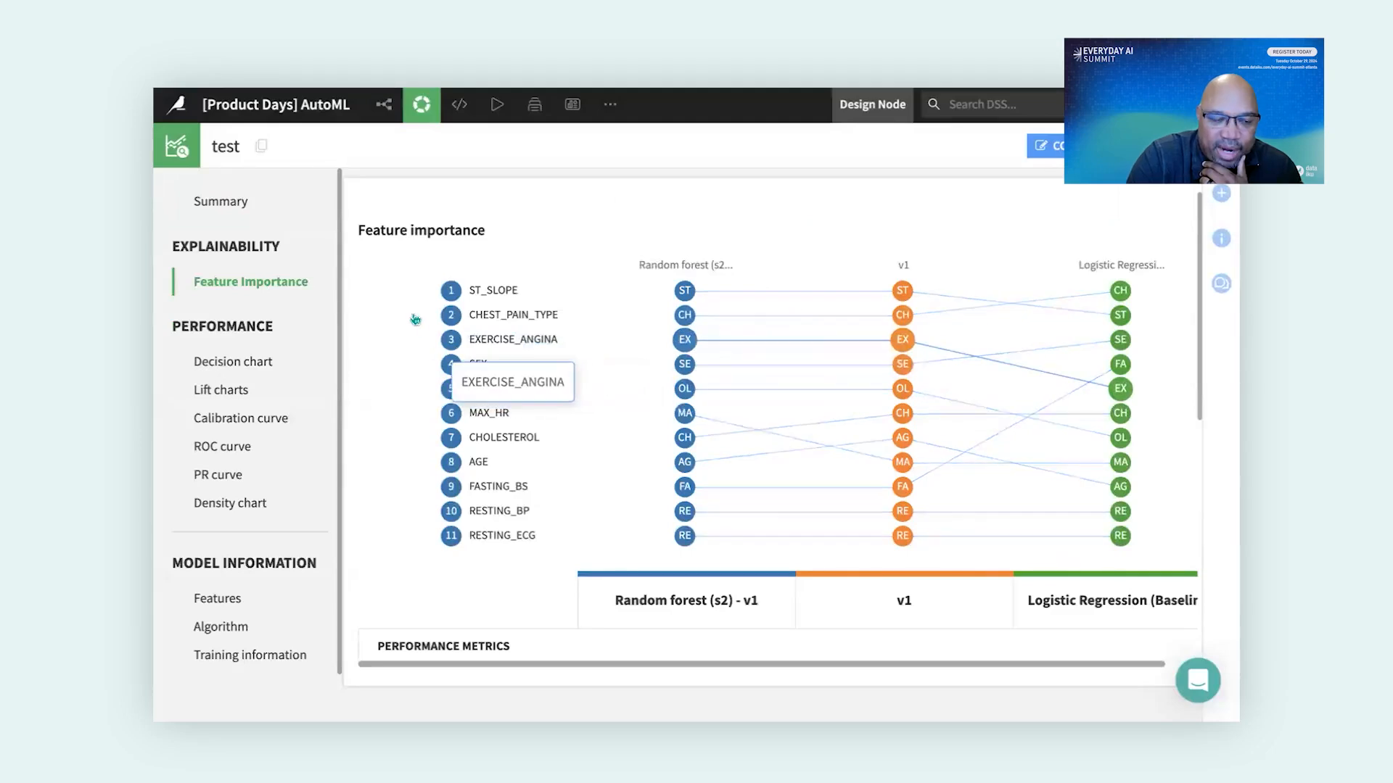
{"action": "scroll", "coordinate": [415, 319], "scroll_direction": "down", "scroll_amount": 1}
{"action": "scroll", "coordinate": [415, 319], "scroll_direction": "down", "scroll_amount": 3}
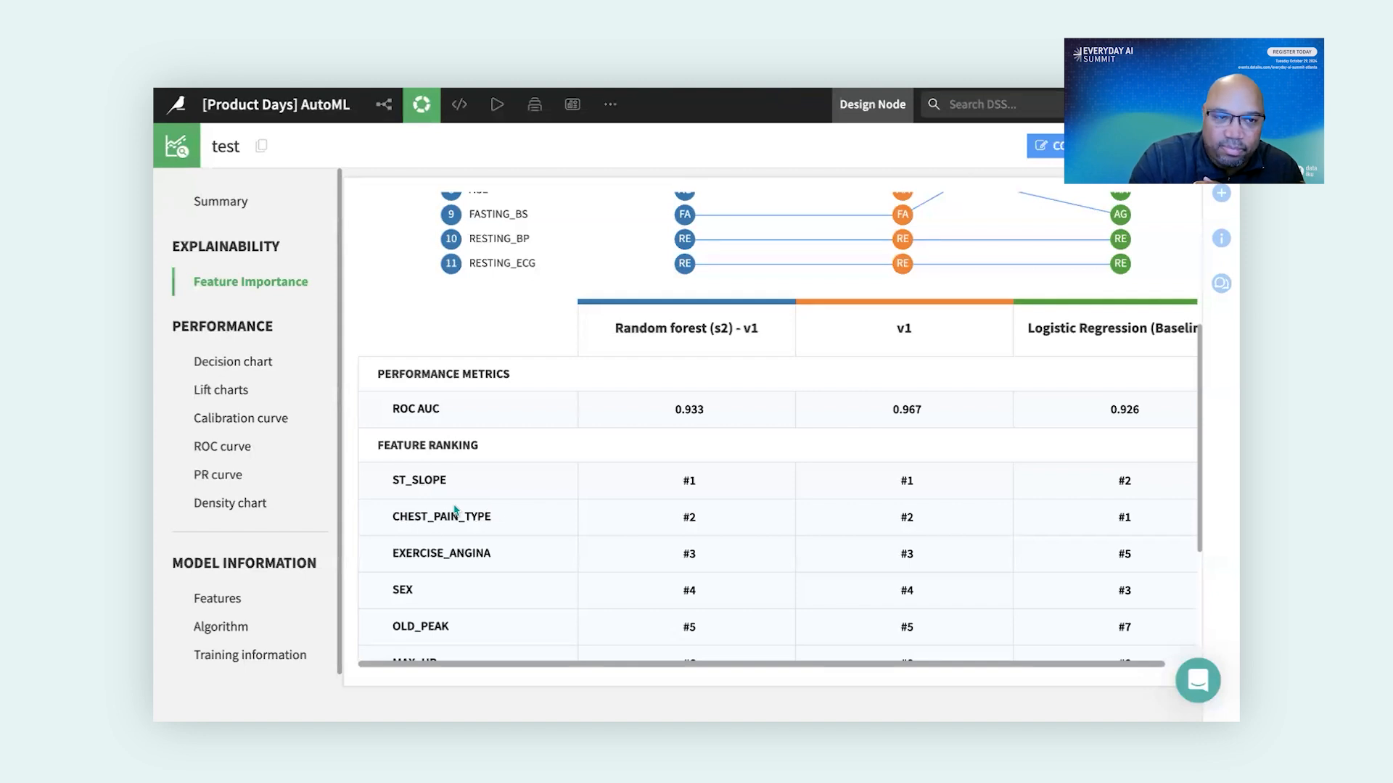
- Return to the Flow and look over the actions available for the Predict HEART_DISEASE (binary) model
{"action": "left_click", "coordinate": [382, 115]}
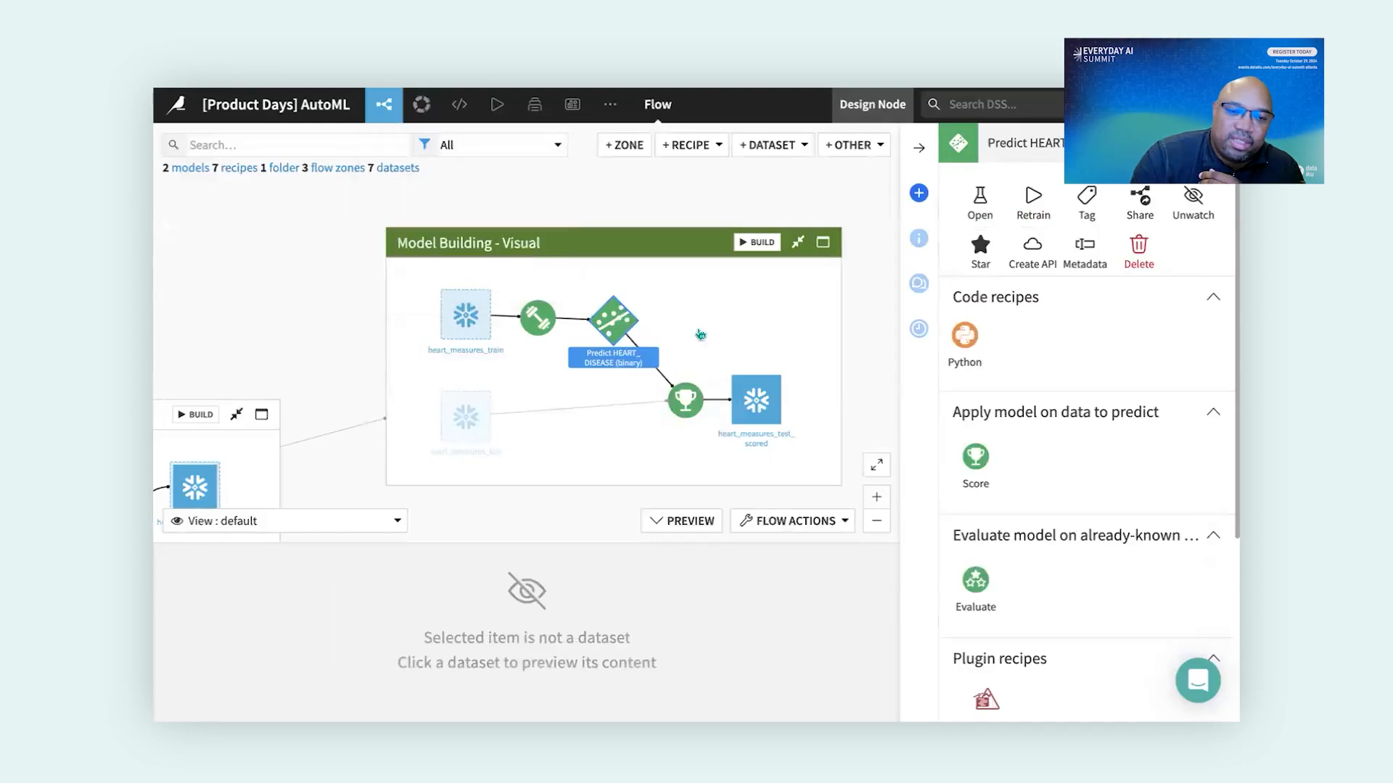
{"action": "left_click", "coordinate": [696, 334]}
{"action": "left_click", "coordinate": [603, 327]}
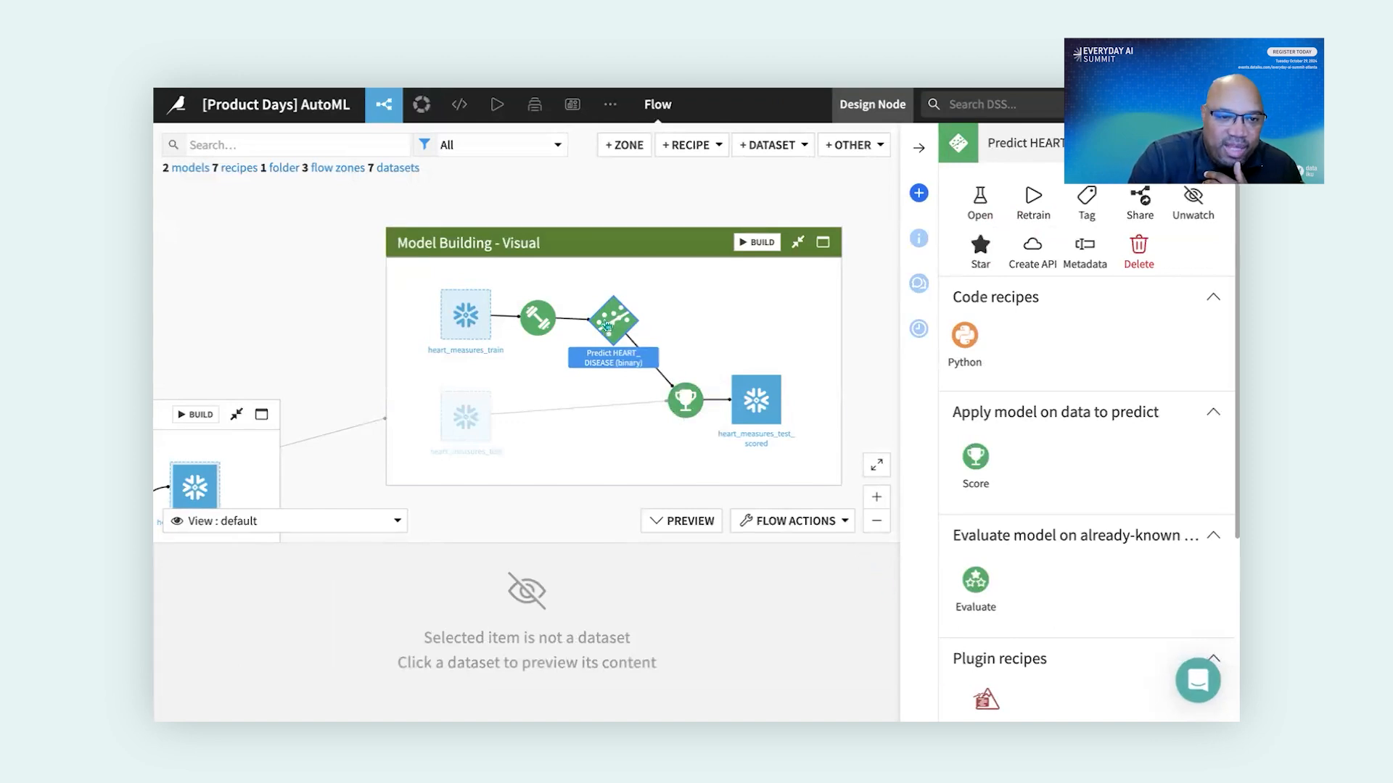
{"action": "mouse_move", "coordinate": [607, 325]}
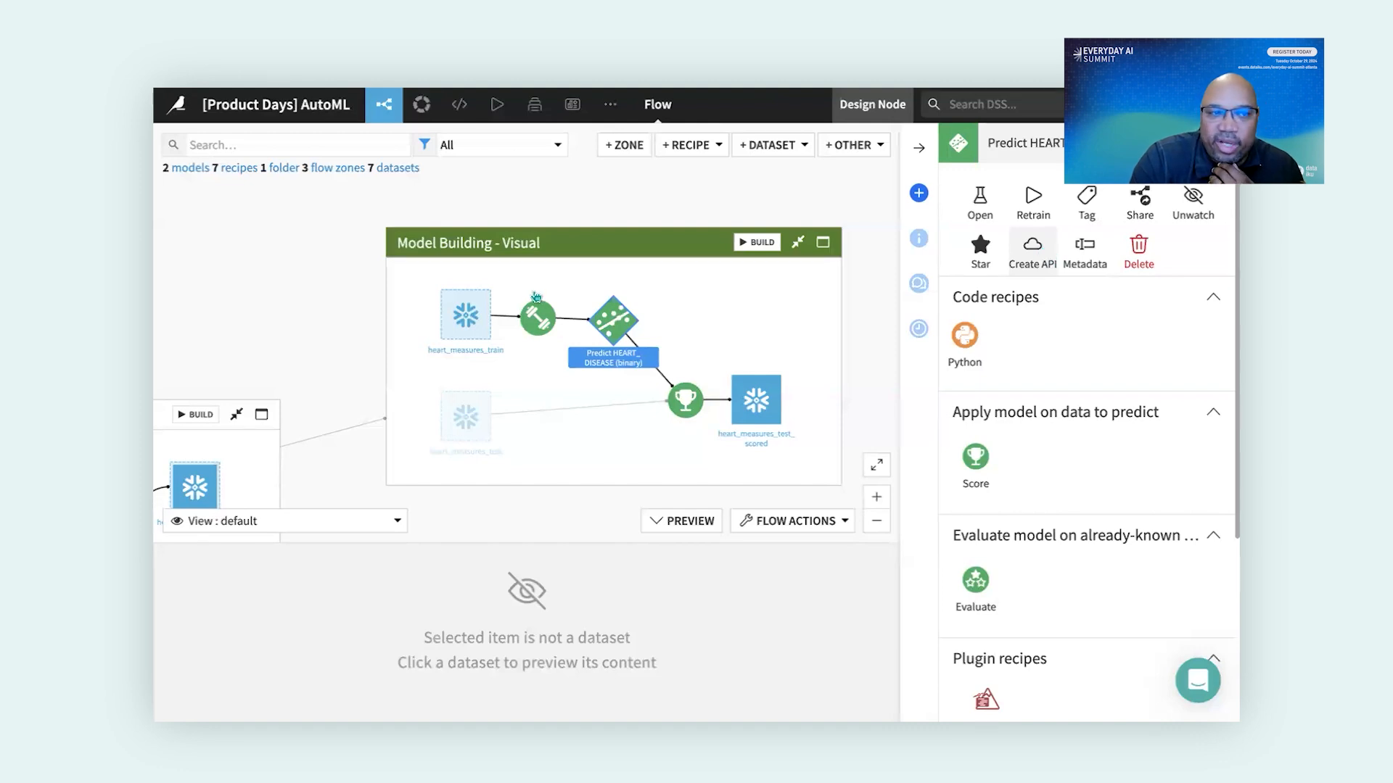
{"action": "left_click", "coordinate": [497, 109]}
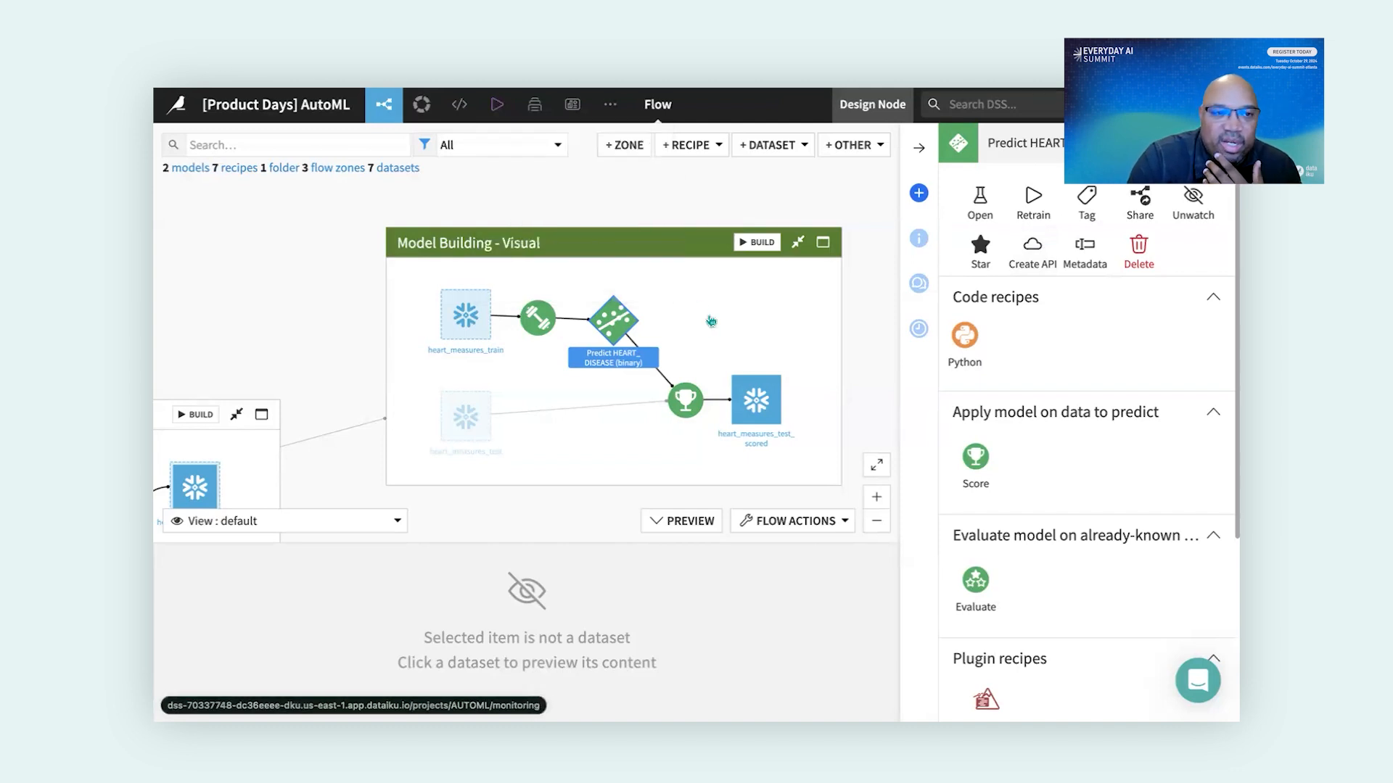
- Select the Model Building - Visual zone and switch to the presentation slide about AutML in Dataiku
{"action": "left_click", "coordinate": [732, 340]}
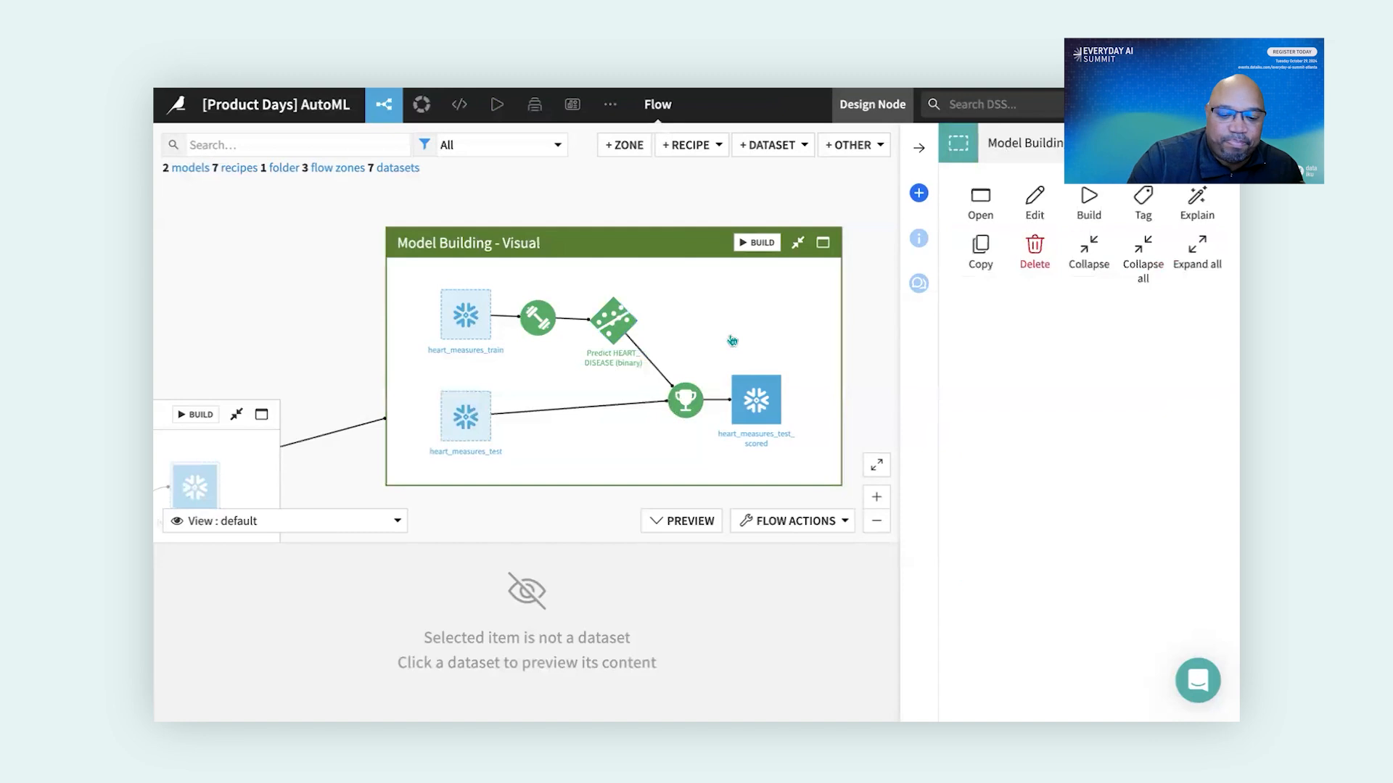
{"action": "key", "text": "alt+Tab"}
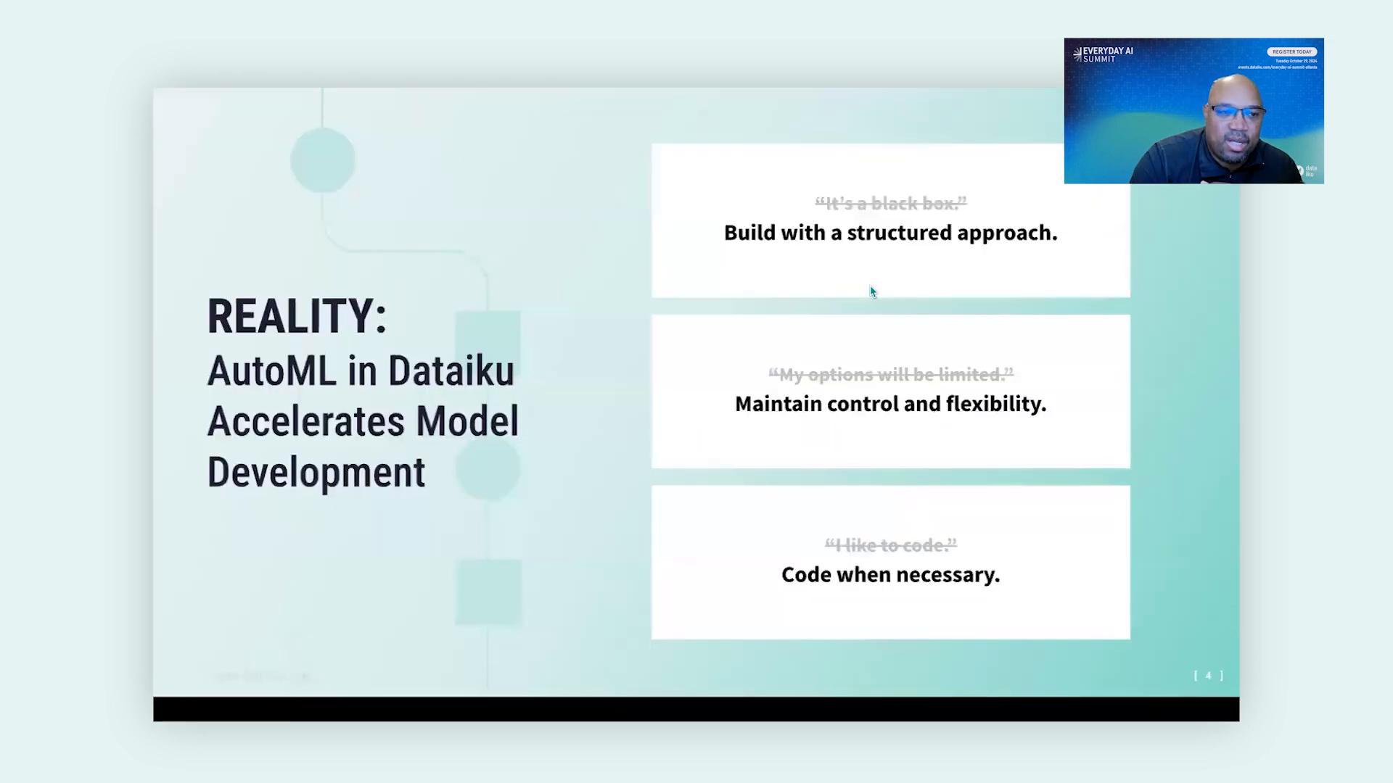